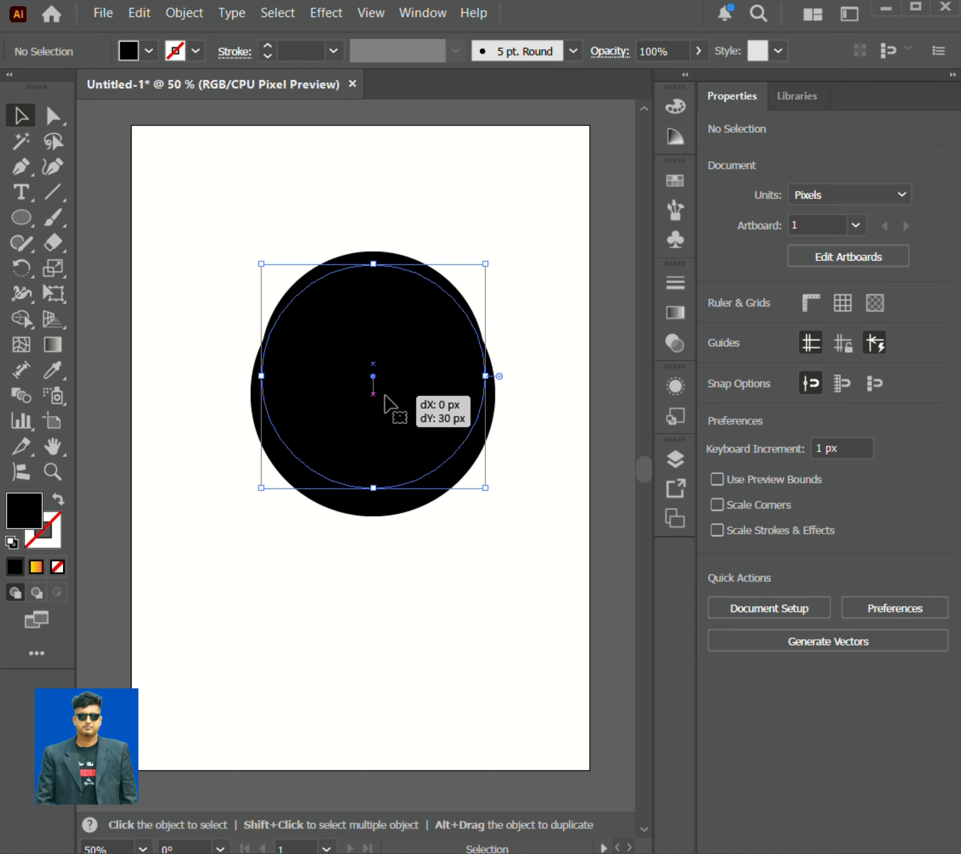
# Subtract the front circle from the larger ellipse to leave an upward-opening crescent.
pyautogui.click(285, 225)
pyautogui.moveTo(181, 253); pyautogui.dragTo(590, 498)
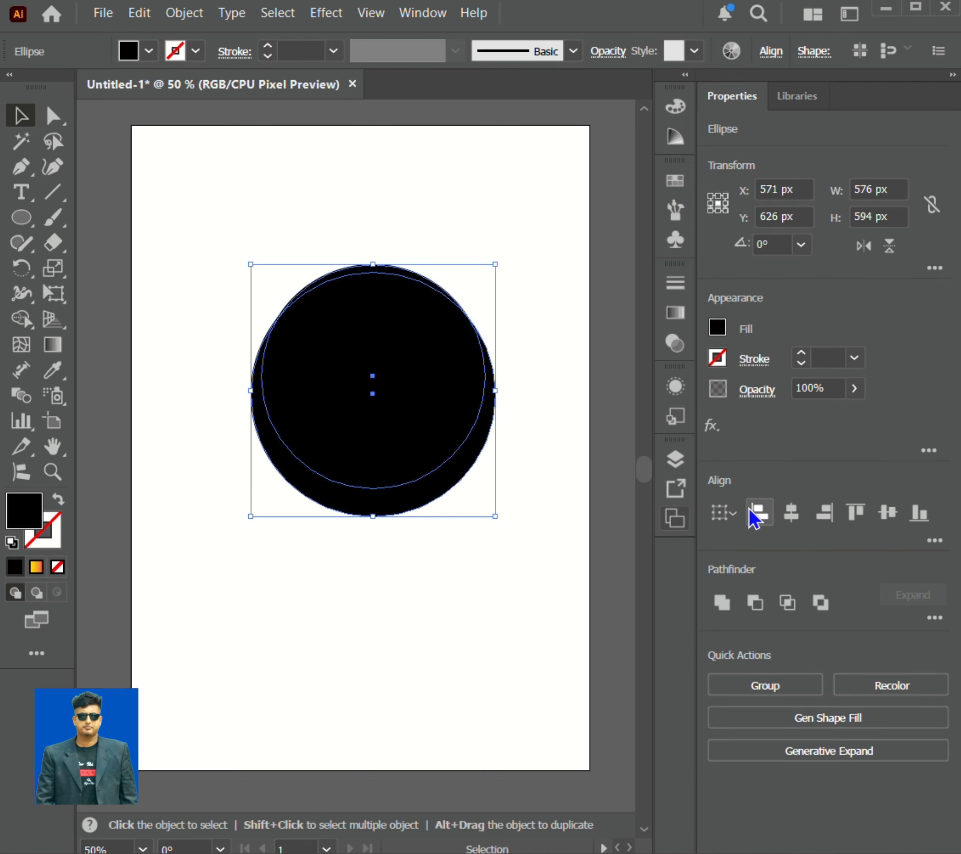
pyautogui.click(755, 603)
pyautogui.click(508, 251)
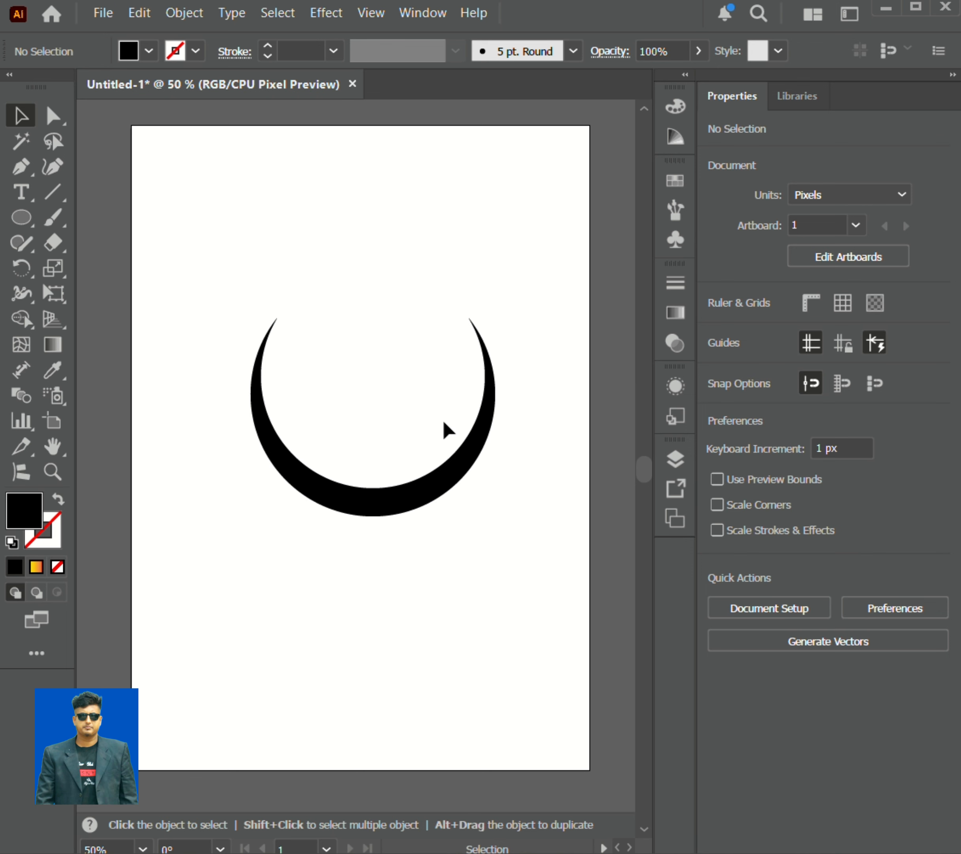
pyautogui.click(386, 504)
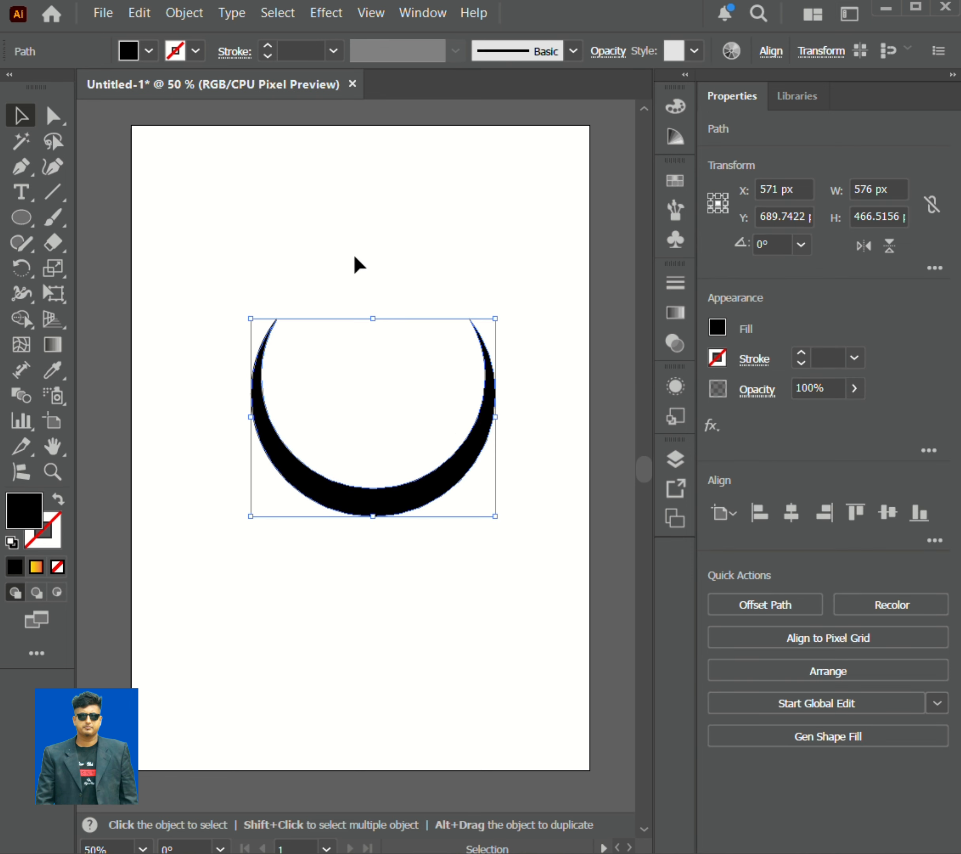
pyautogui.click(161, 307)
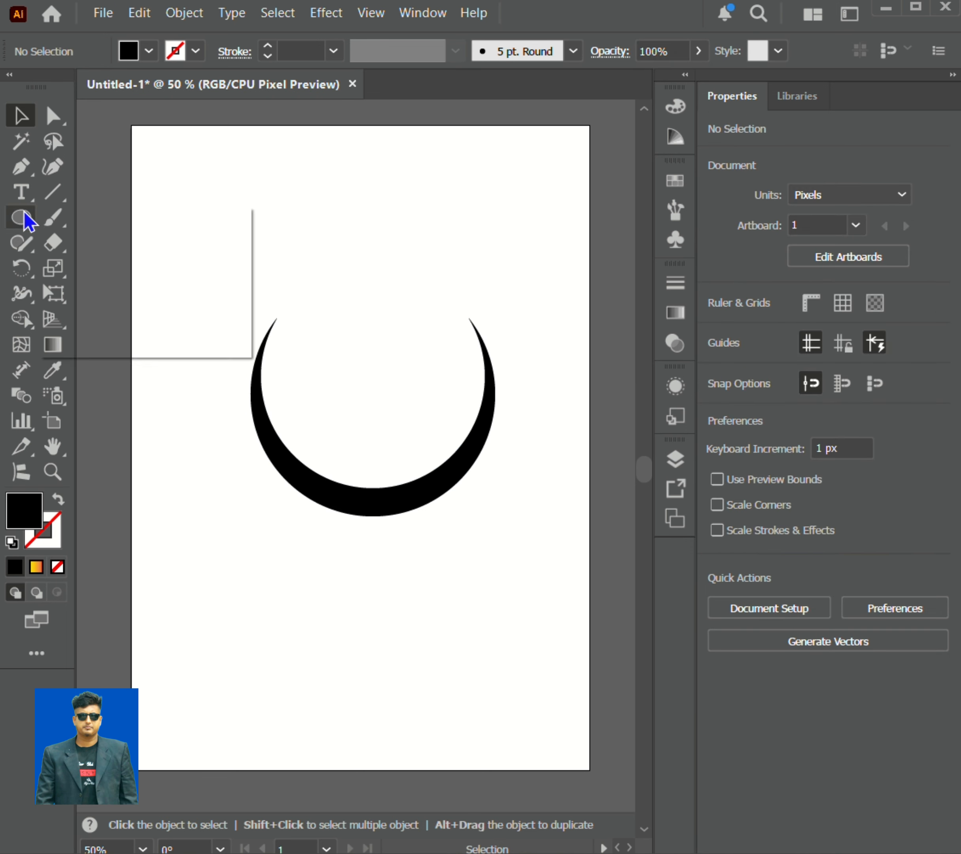
# Draw a rectangle about 314 by 262 px above the opening of the crescent.
pyautogui.moveTo(24, 218); pyautogui.dragTo(96, 218)
pyautogui.moveTo(328, 244); pyautogui.dragTo(462, 355)
pyautogui.click(20, 119)
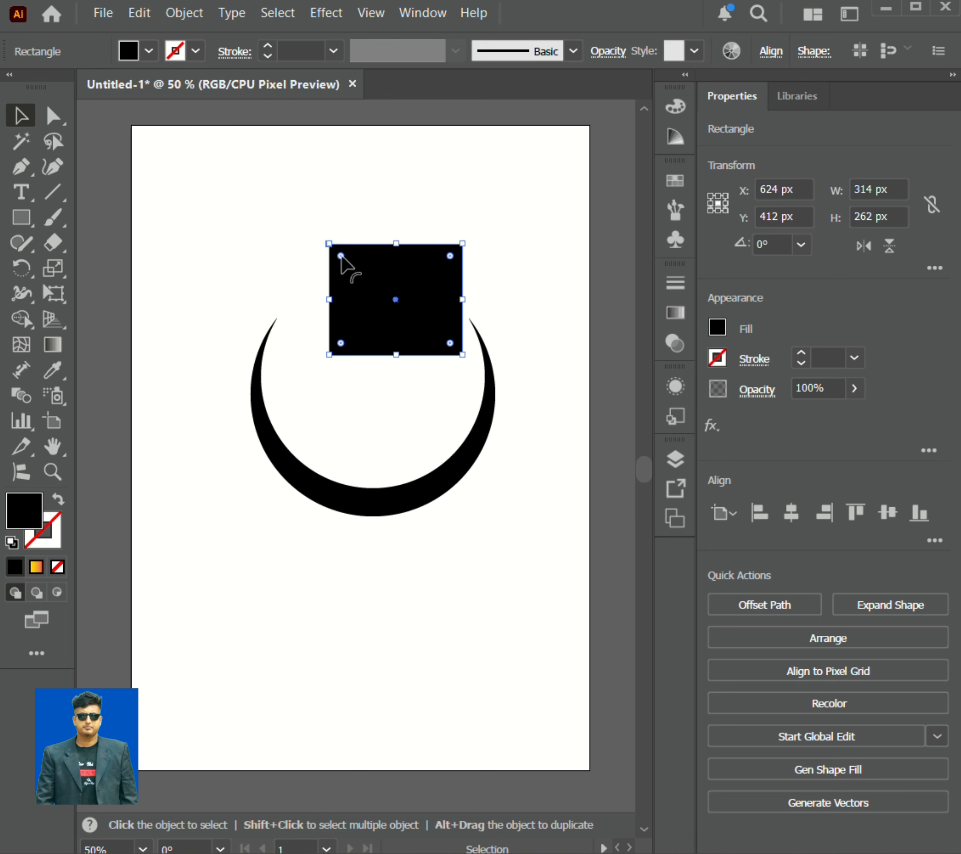
pyautogui.click(274, 219)
# Move the rectangle's upper-left corner to its centre and rotate the resulting triangle so its apex points up.
pyautogui.click(53, 116)
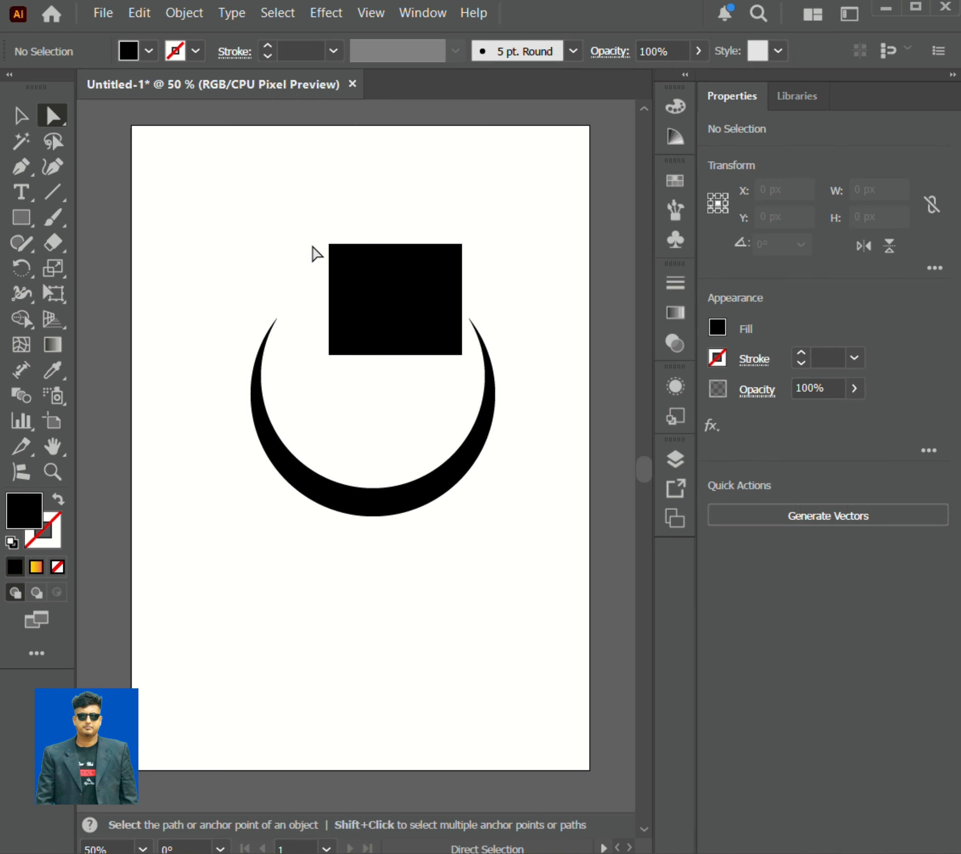
pyautogui.moveTo(327, 244); pyautogui.dragTo(395, 299)
pyautogui.click(20, 116)
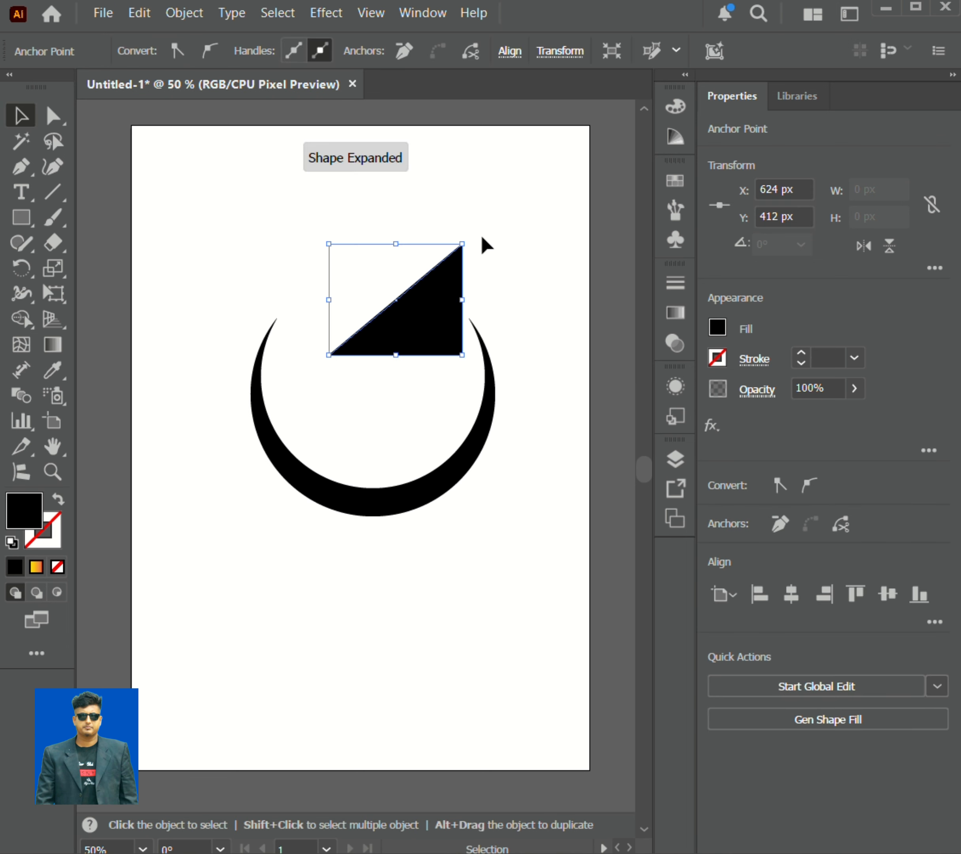
pyautogui.moveTo(455, 227); pyautogui.dragTo(265, 315)
# Reshape the triangle into a spike about 124 px wide and 492 px tall, standing on the bottom of the crescent.
pyautogui.click(53, 117)
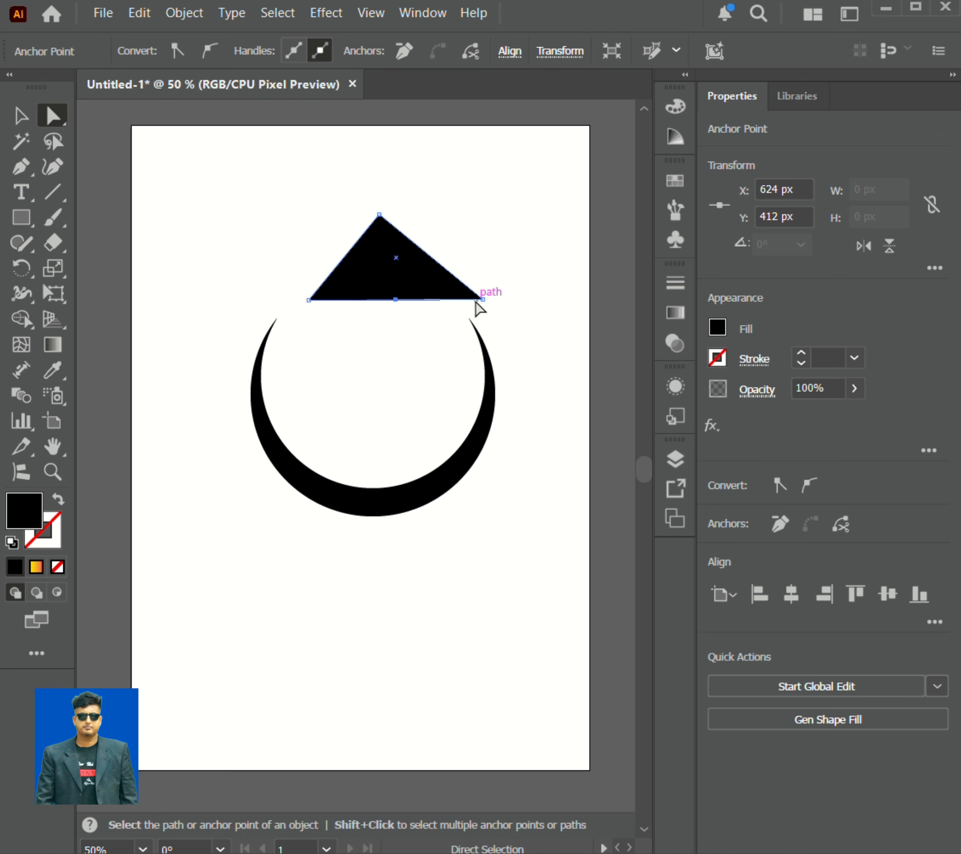
pyautogui.moveTo(483, 300); pyautogui.dragTo(422, 299)
pyautogui.moveTo(310, 299); pyautogui.dragTo(356, 480)
pyautogui.moveTo(352, 413); pyautogui.dragTo(375, 278)
pyautogui.click(371, 390)
pyautogui.moveTo(388, 469)
pyautogui.mouseDown()
pyautogui.moveTo(382, 498)
pyautogui.moveTo(404, 476)
pyautogui.mouseUp()
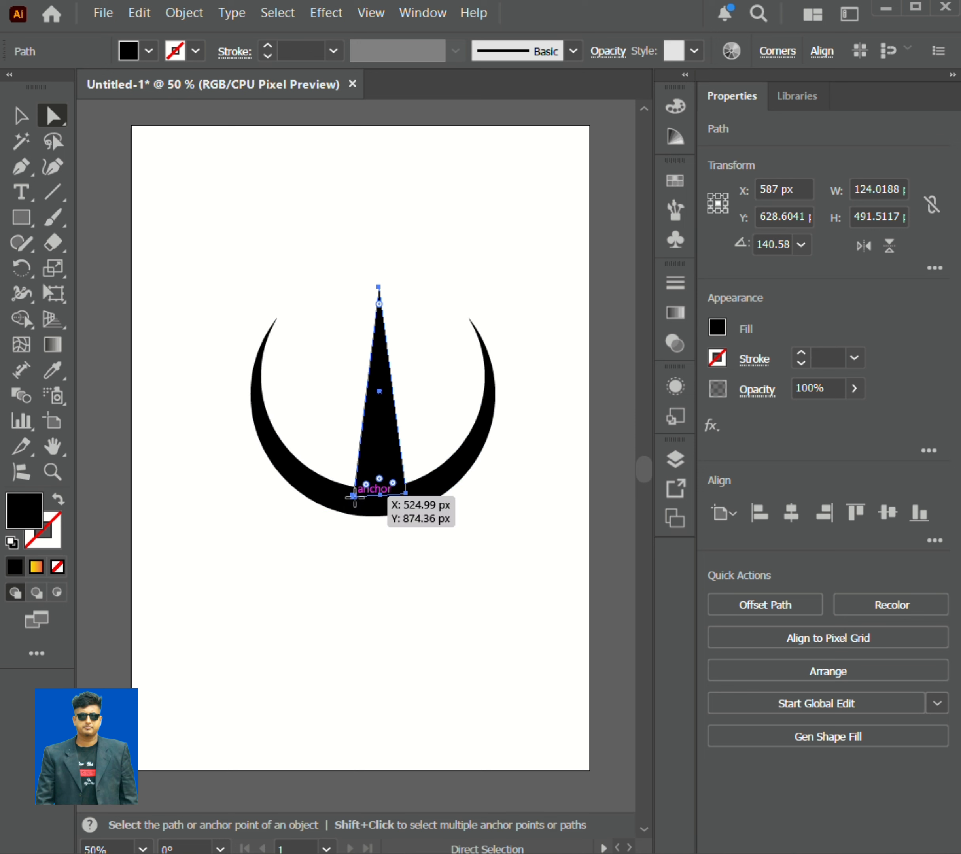
# Narrow the spike's base to about 66 px and move the spike down to the crescent's lower edge.
pyautogui.hotkey('ctrl', 'shift', 'a')
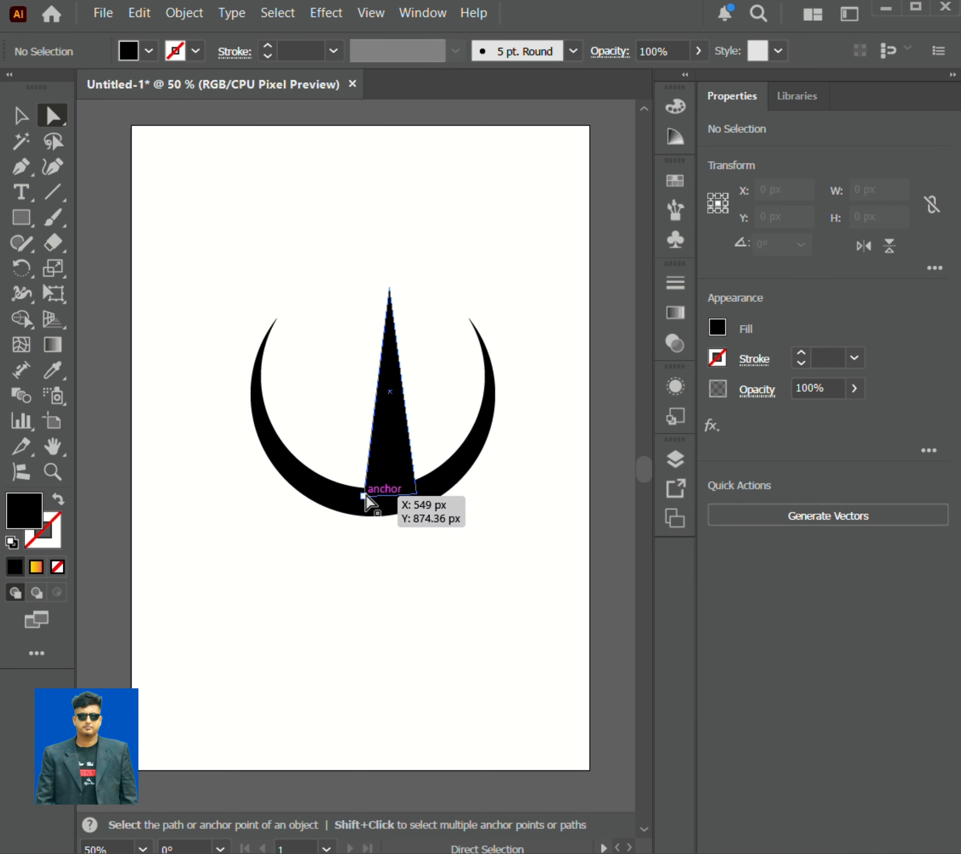
pyautogui.moveTo(365, 496); pyautogui.dragTo(408, 495)
pyautogui.moveTo(395, 458); pyautogui.dragTo(359, 478)
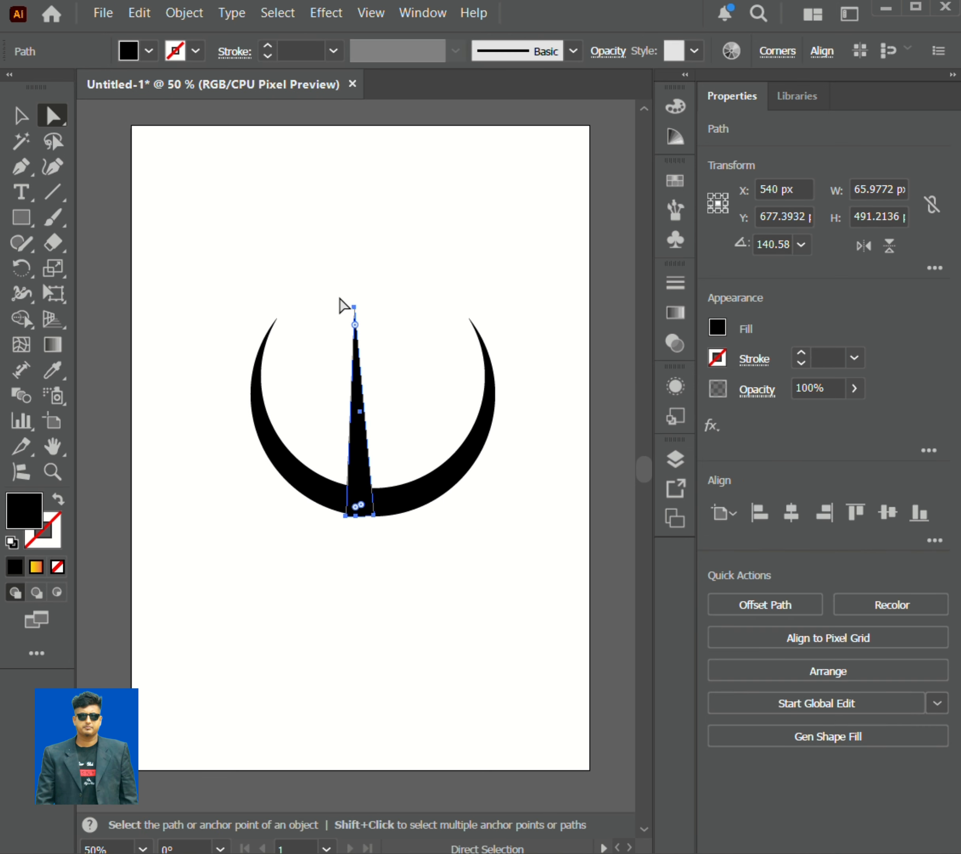
# Rotate the spike about 3 degrees and move it closer to the crescent's vertical centre line.
pyautogui.click(19, 116)
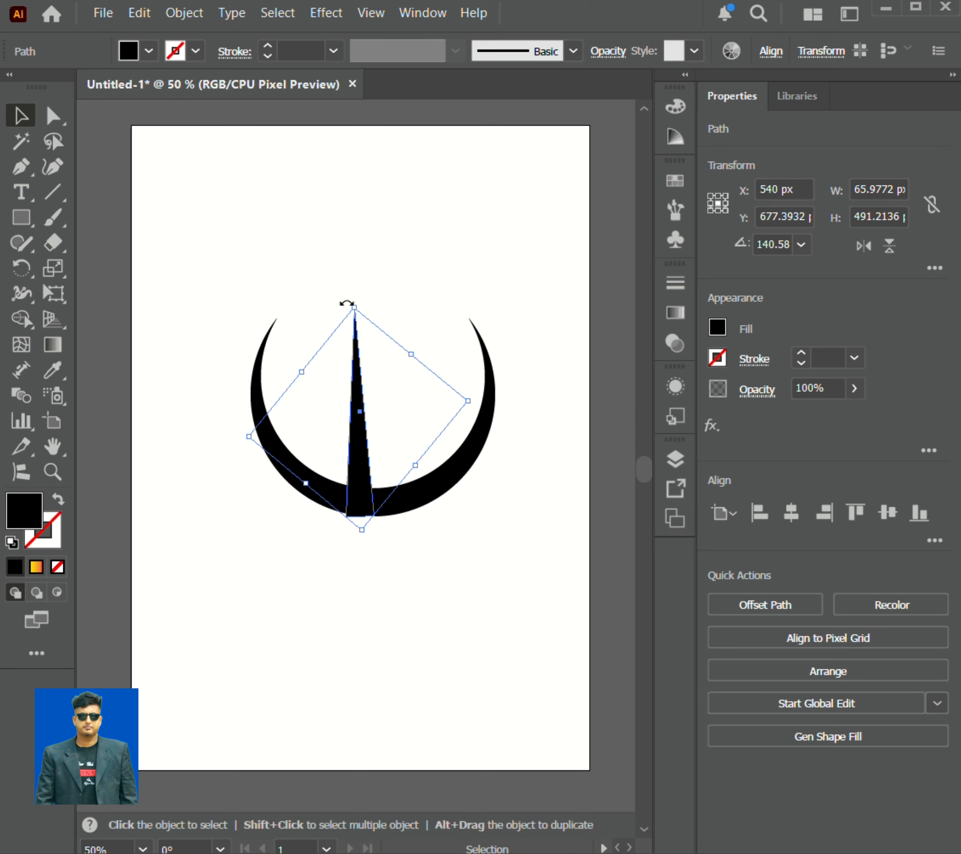
pyautogui.moveTo(348, 303); pyautogui.dragTo(353, 304)
pyautogui.moveTo(369, 459); pyautogui.dragTo(375, 450)
pyautogui.click(300, 270)
pyautogui.click(382, 369)
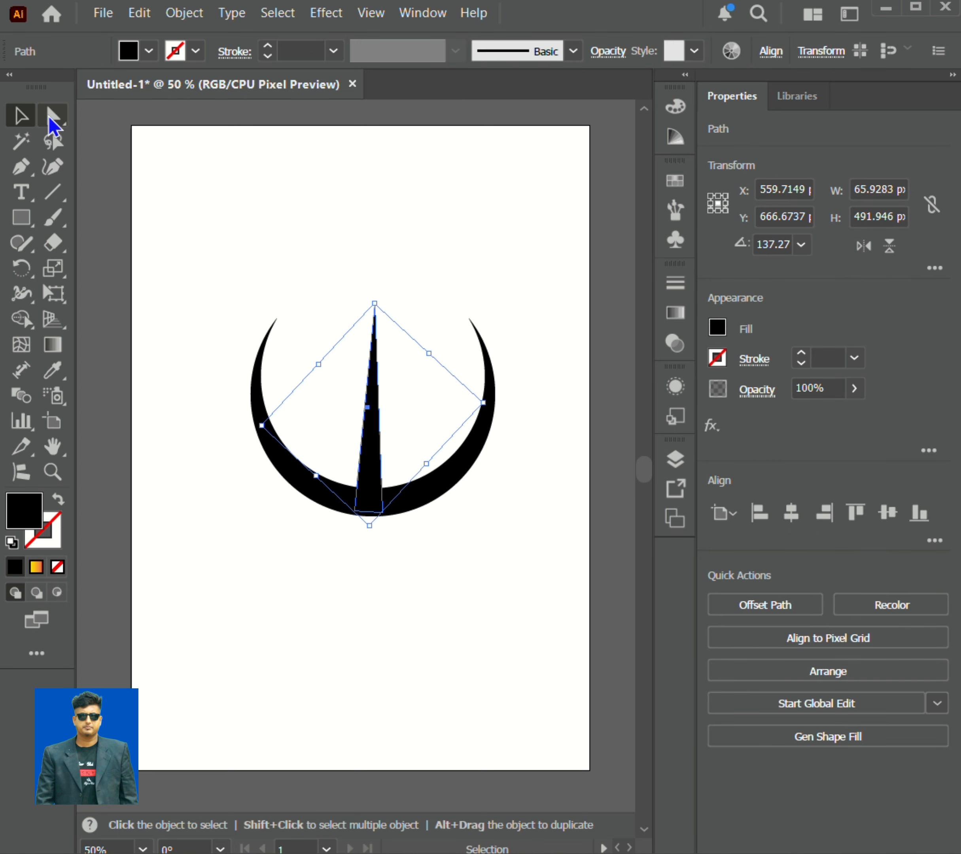
# Raise the spike's tip to about Y 261 px and move its lower-left corner outward to widen the base.
pyautogui.click(52, 117)
pyautogui.click(394, 272)
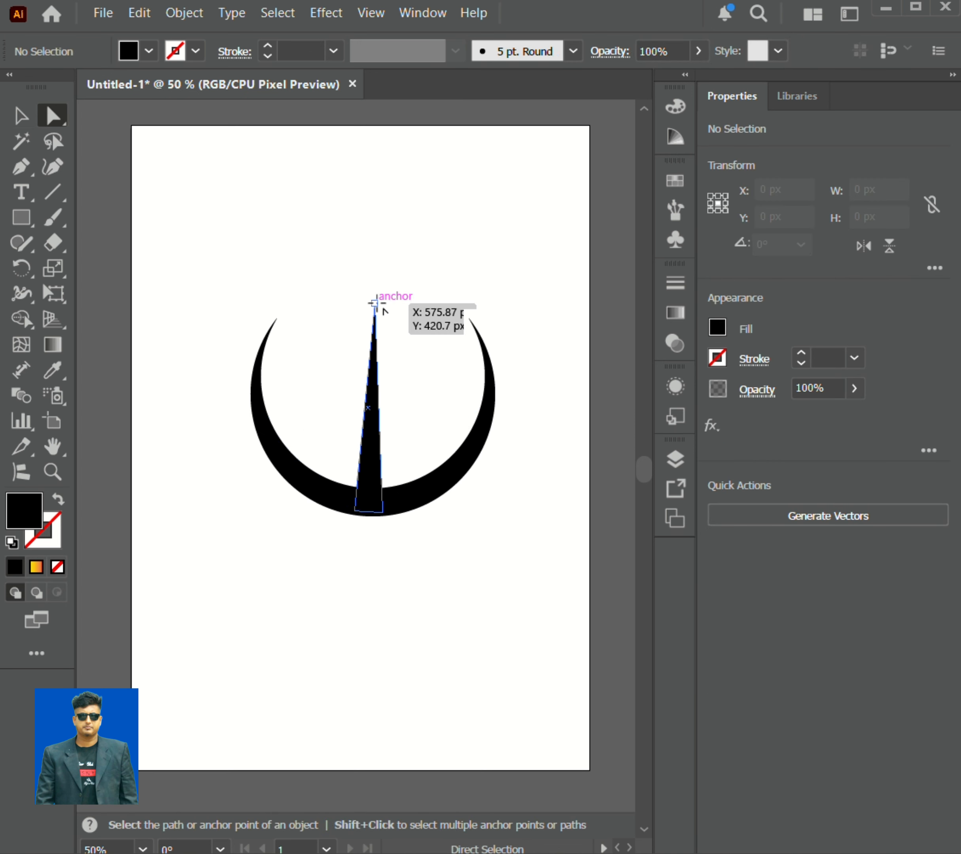
pyautogui.moveTo(375, 304); pyautogui.dragTo(374, 238)
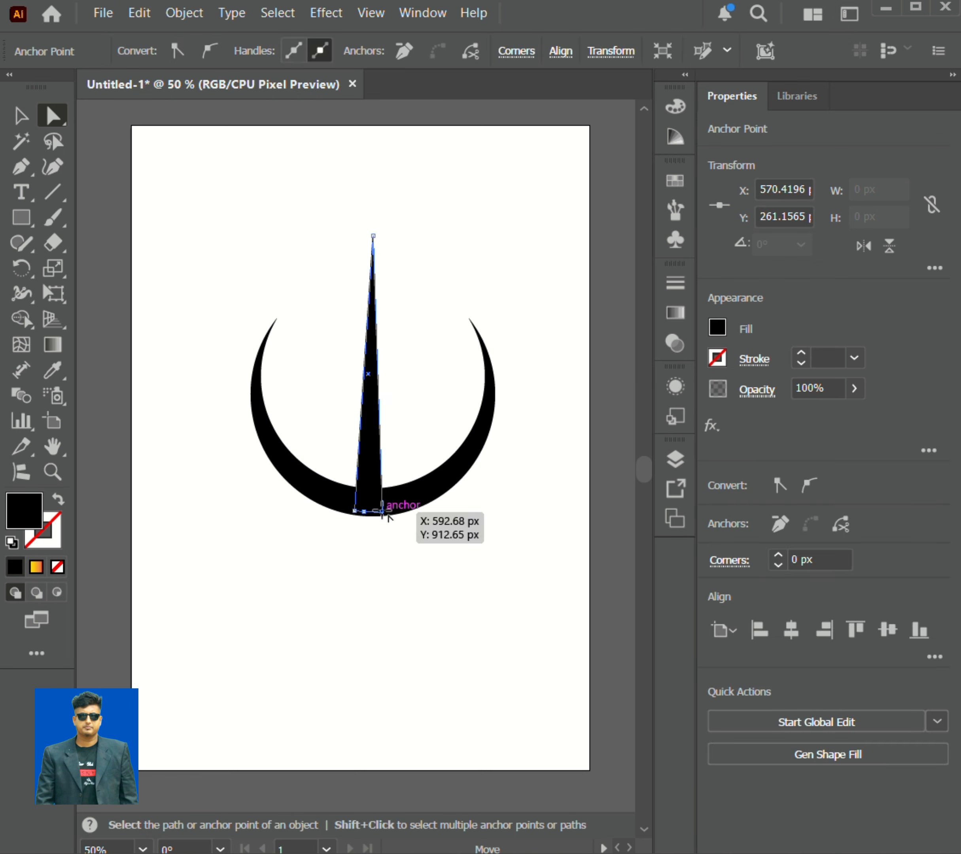
pyautogui.moveTo(387, 515); pyautogui.dragTo(344, 514)
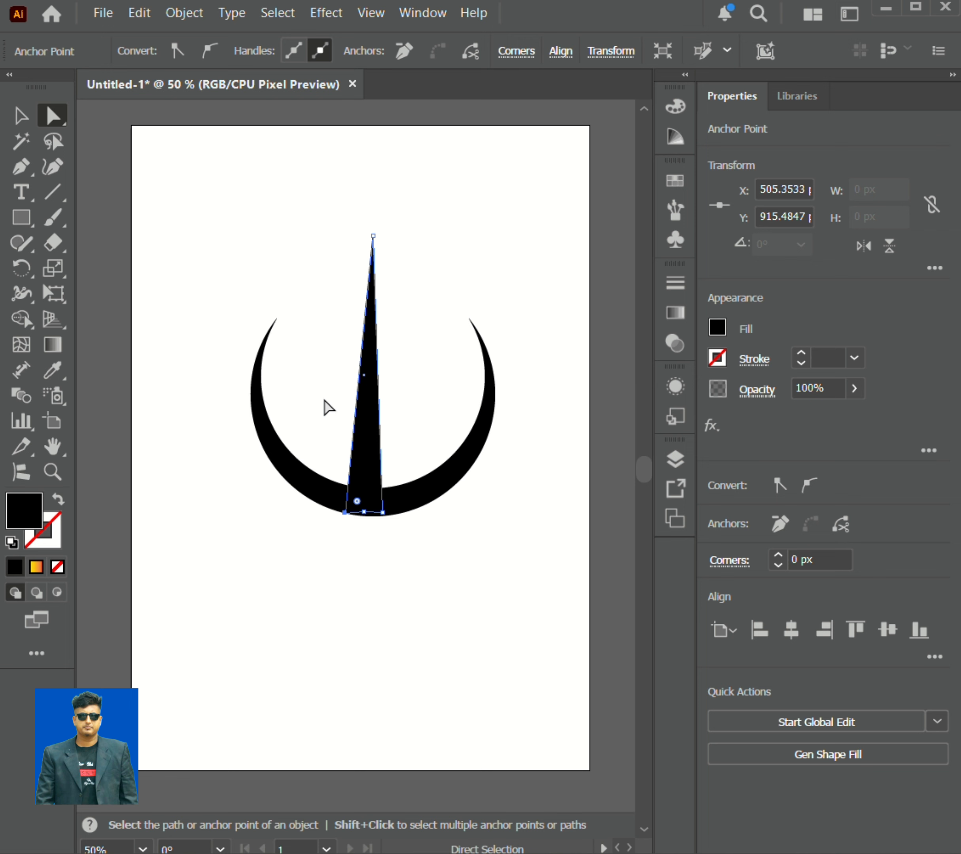
# Lift the spike clear of the crescent and even out its bottom edge by adjusting the middle and lower-left anchor points.
pyautogui.click(364, 512)
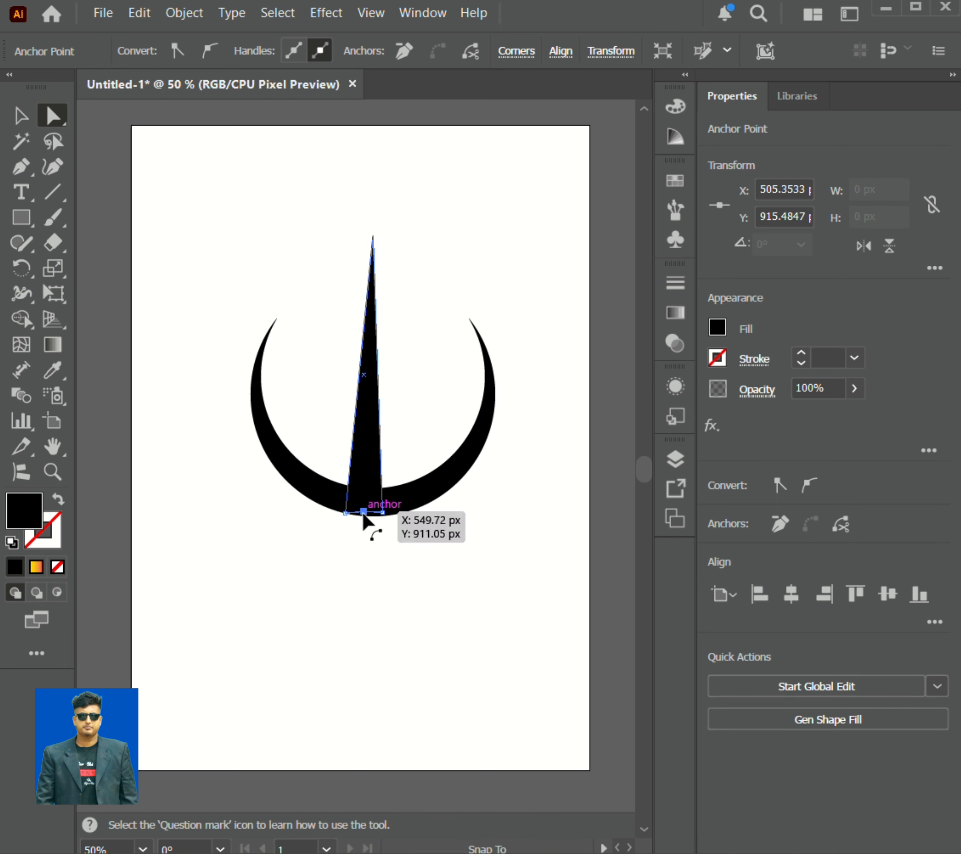
pyautogui.moveTo(364, 513); pyautogui.dragTo(365, 448)
pyautogui.click(417, 410)
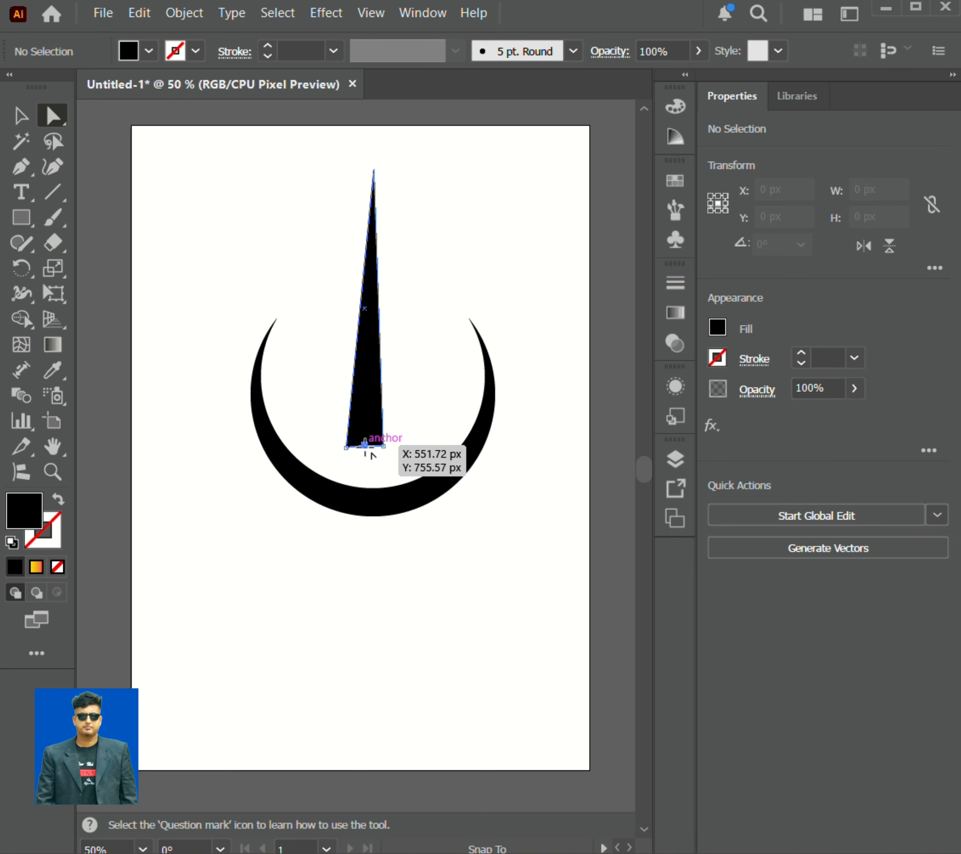
pyautogui.click(366, 445)
pyautogui.scroll(5, 366, 446)
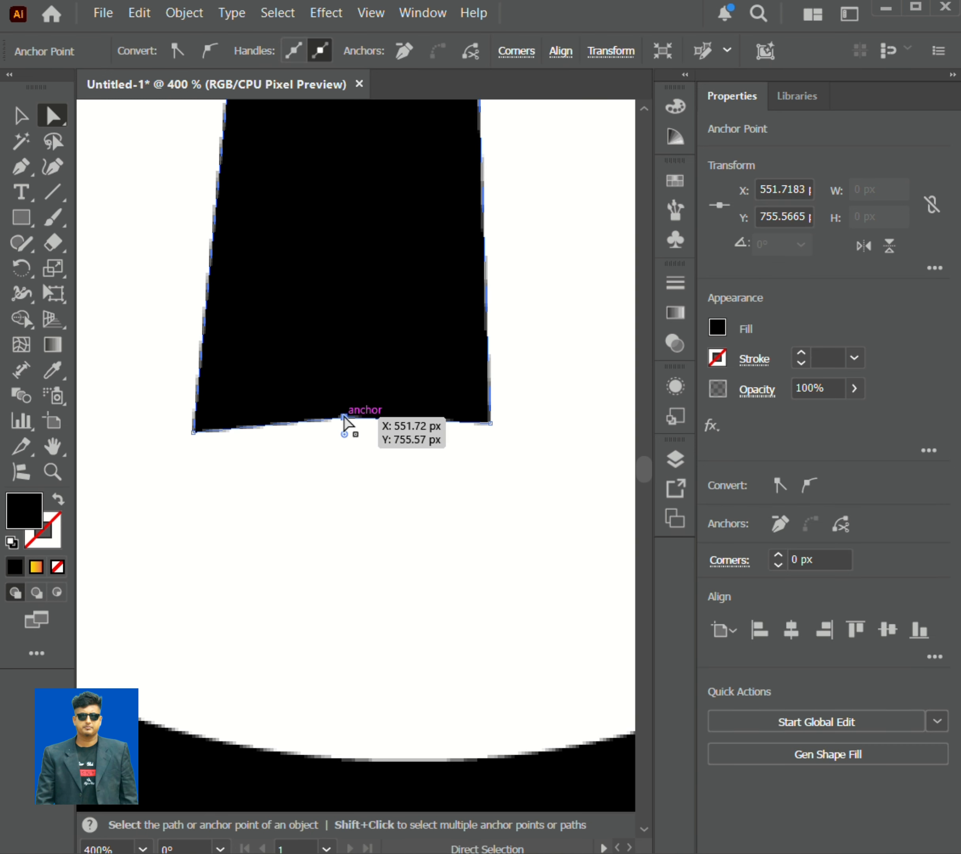
pyautogui.moveTo(343, 417); pyautogui.dragTo(344, 429)
pyautogui.click(365, 498)
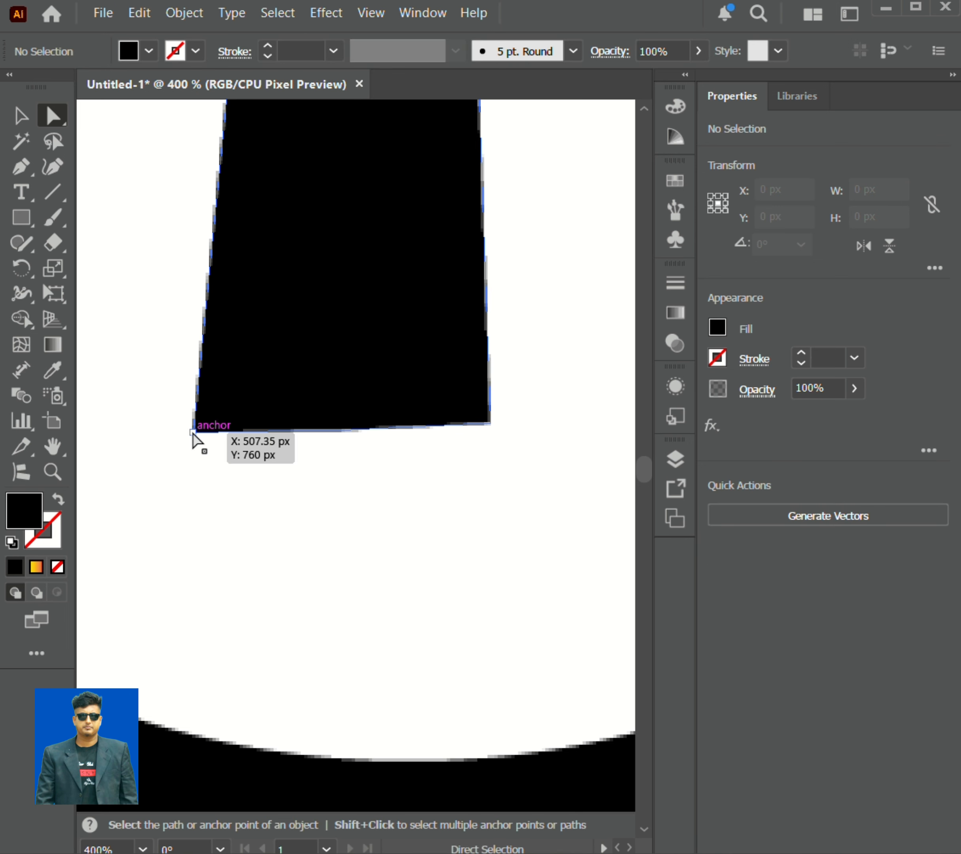
pyautogui.moveTo(193, 431); pyautogui.dragTo(208, 429)
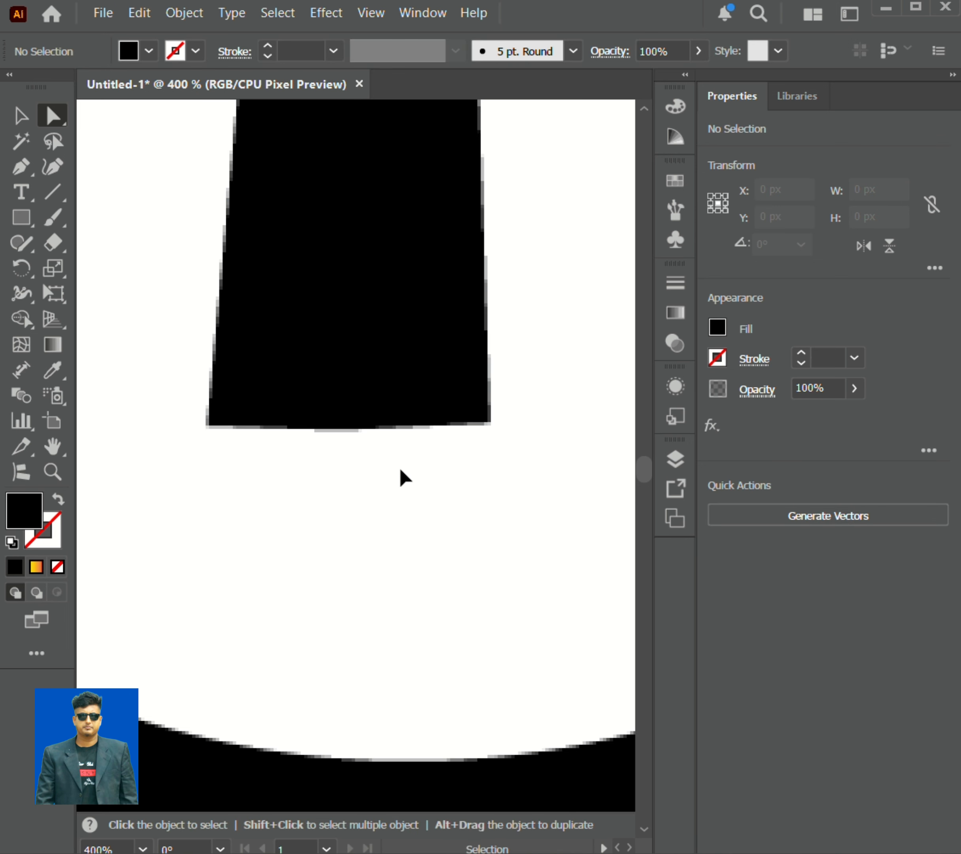
# Move the spike back onto the bottom of the crescent and shift its tip to X 569 px, Y 253 px.
pyautogui.hotkey('ctrl', '0')
pyautogui.moveTo(399, 442); pyautogui.dragTo(409, 513)
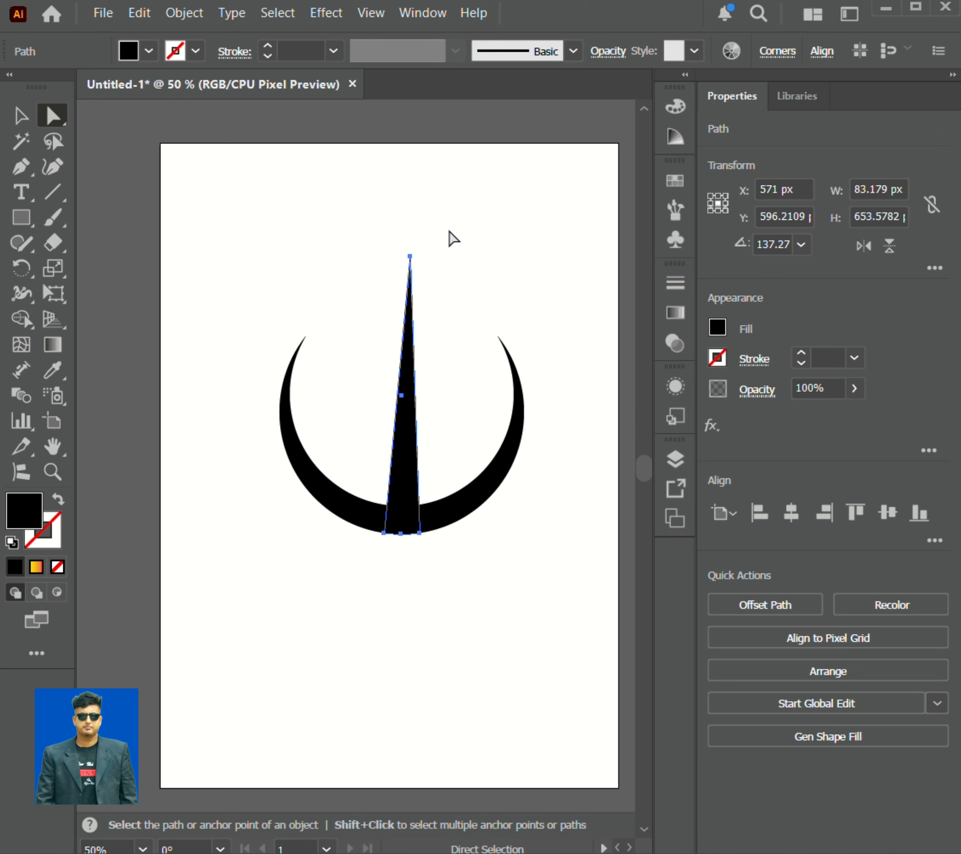
pyautogui.click(450, 236)
pyautogui.moveTo(408, 256); pyautogui.dragTo(401, 250)
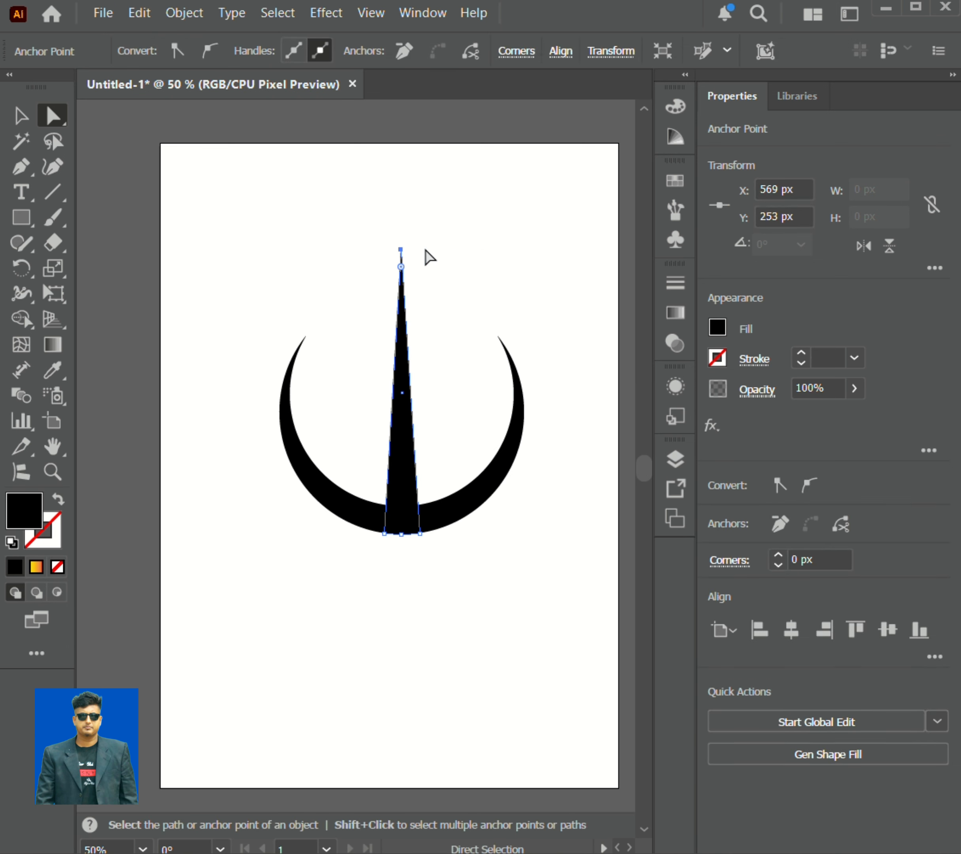
pyautogui.click(570, 604)
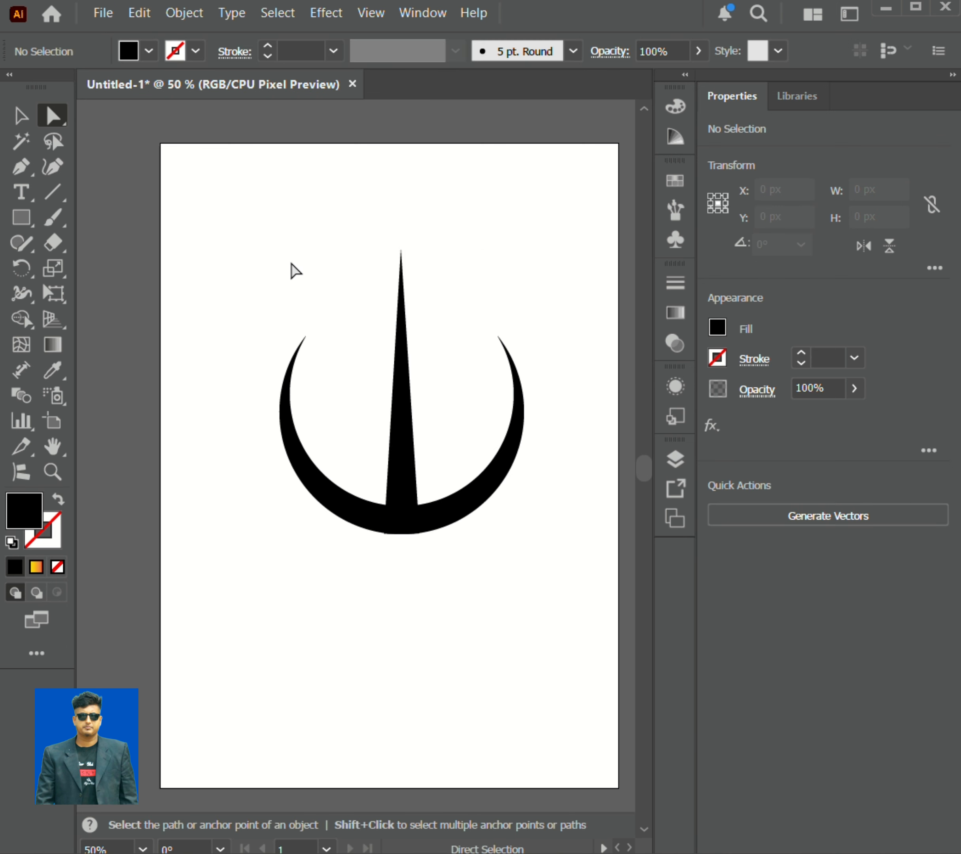
pyautogui.moveTo(221, 267); pyautogui.dragTo(540, 548)
pyautogui.click(540, 549)
pyautogui.press('v')
pyautogui.moveTo(254, 208); pyautogui.dragTo(512, 574)
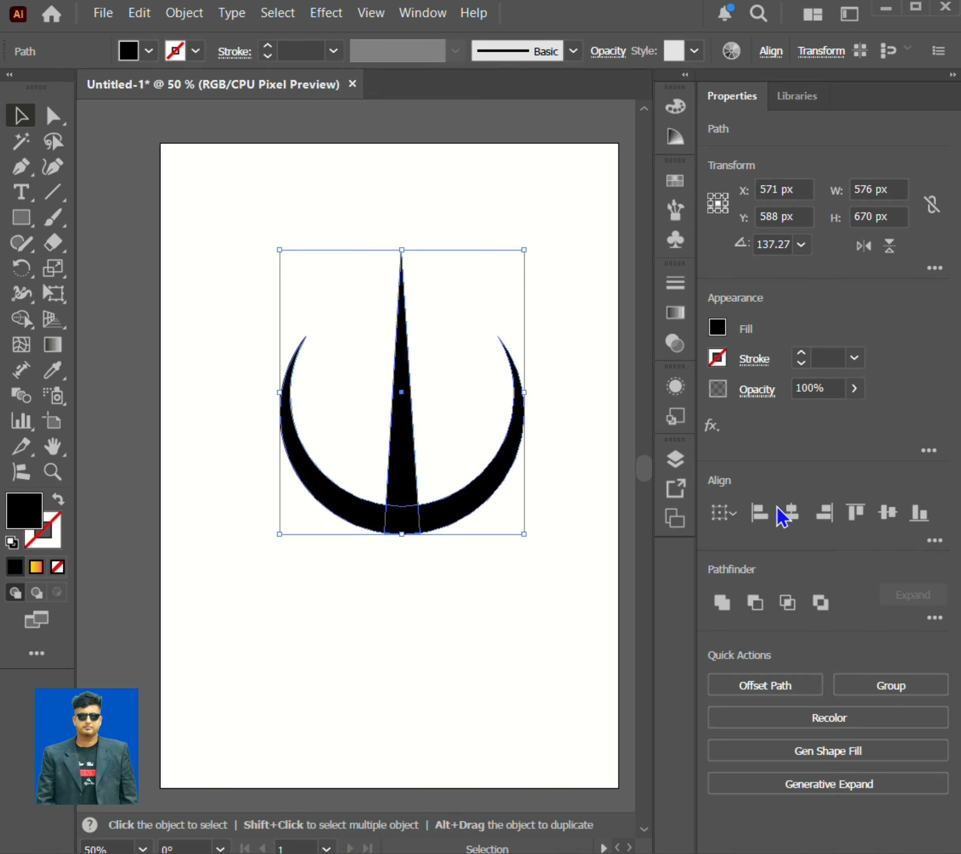
pyautogui.click(561, 274)
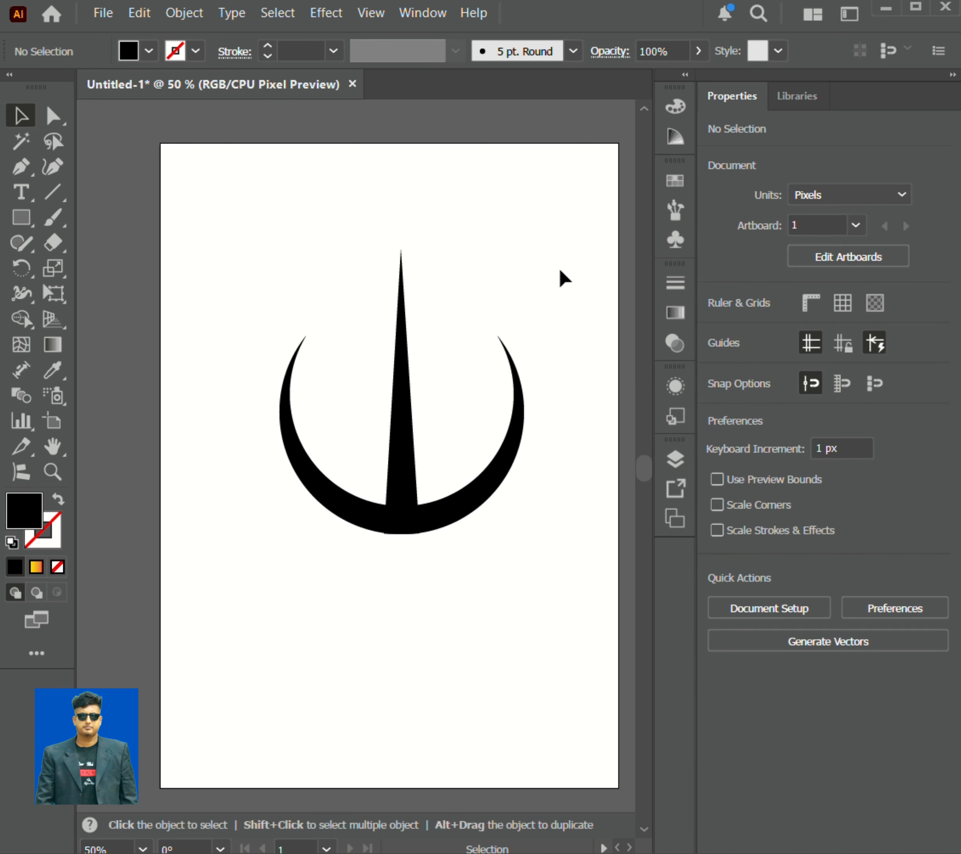
# Draw a vertical rectangle about 72 by 382 px across the crescent left of the spike and duplicate it 202 px to the right.
pyautogui.click(21, 218)
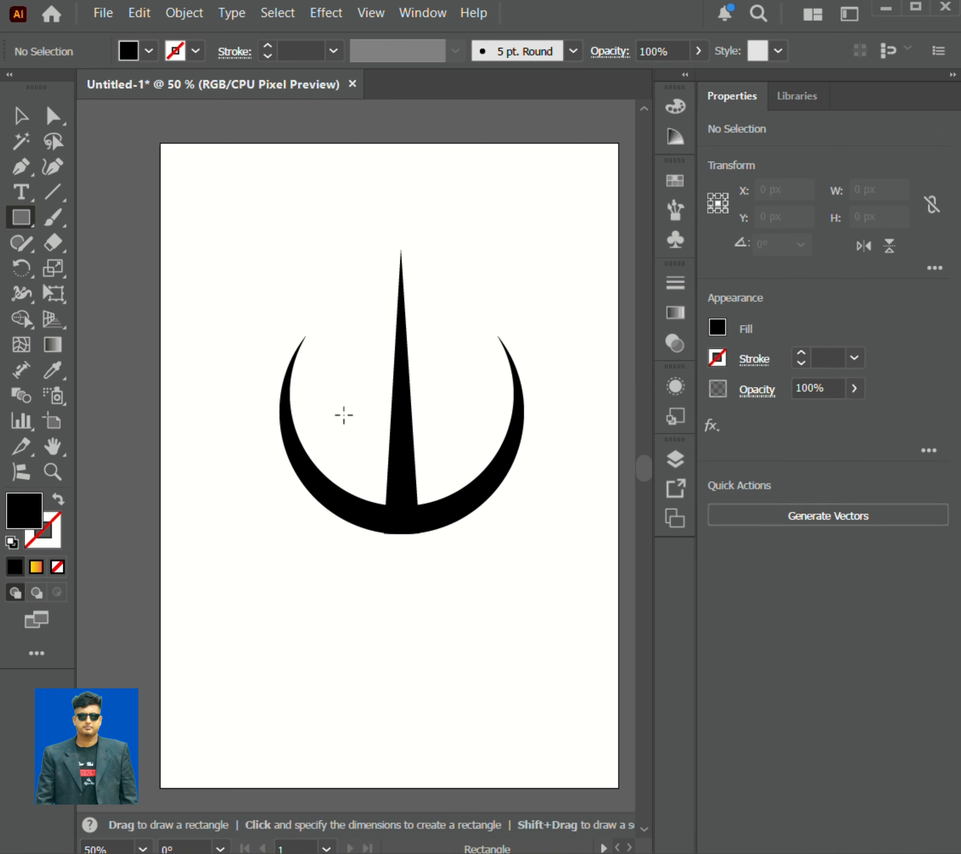
pyautogui.moveTo(344, 415); pyautogui.dragTo(373, 576)
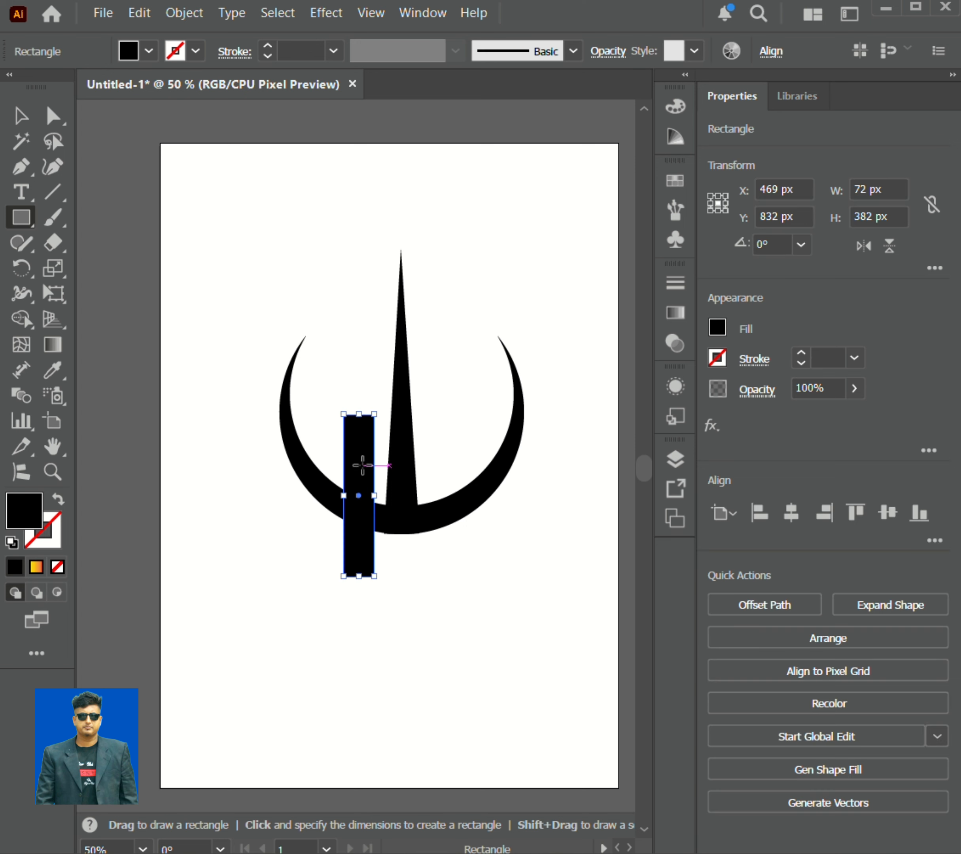
pyautogui.click(23, 116)
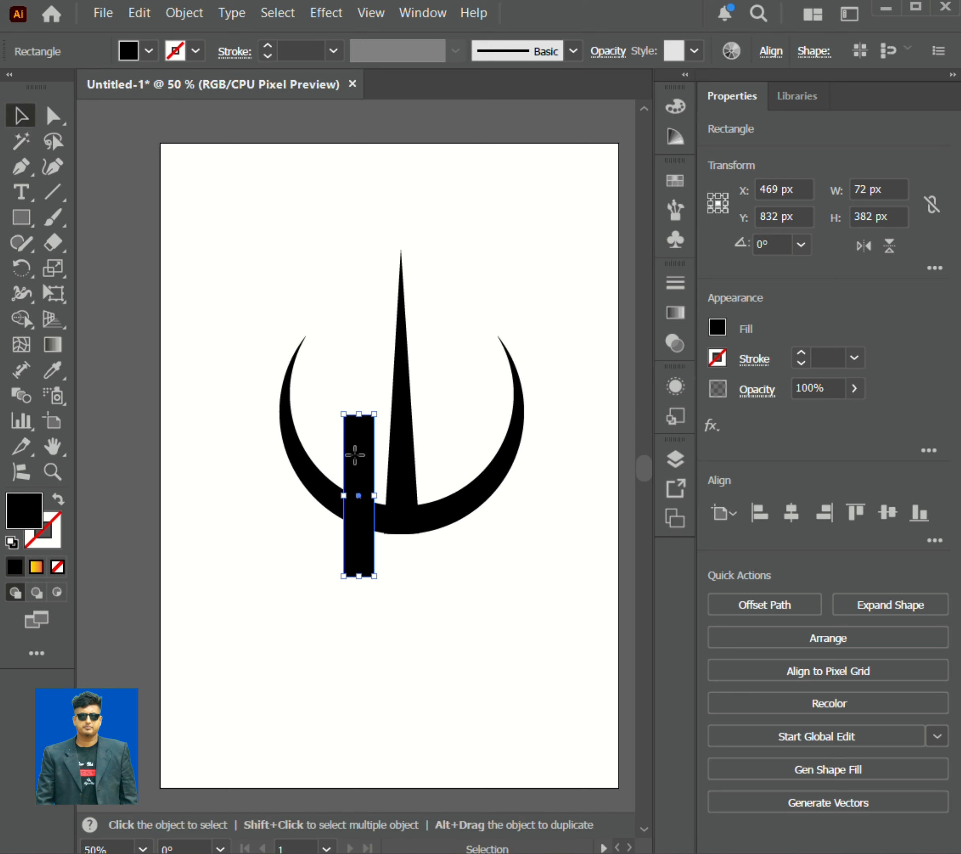
pyautogui.moveTo(355, 455); pyautogui.dragTo(450, 466)
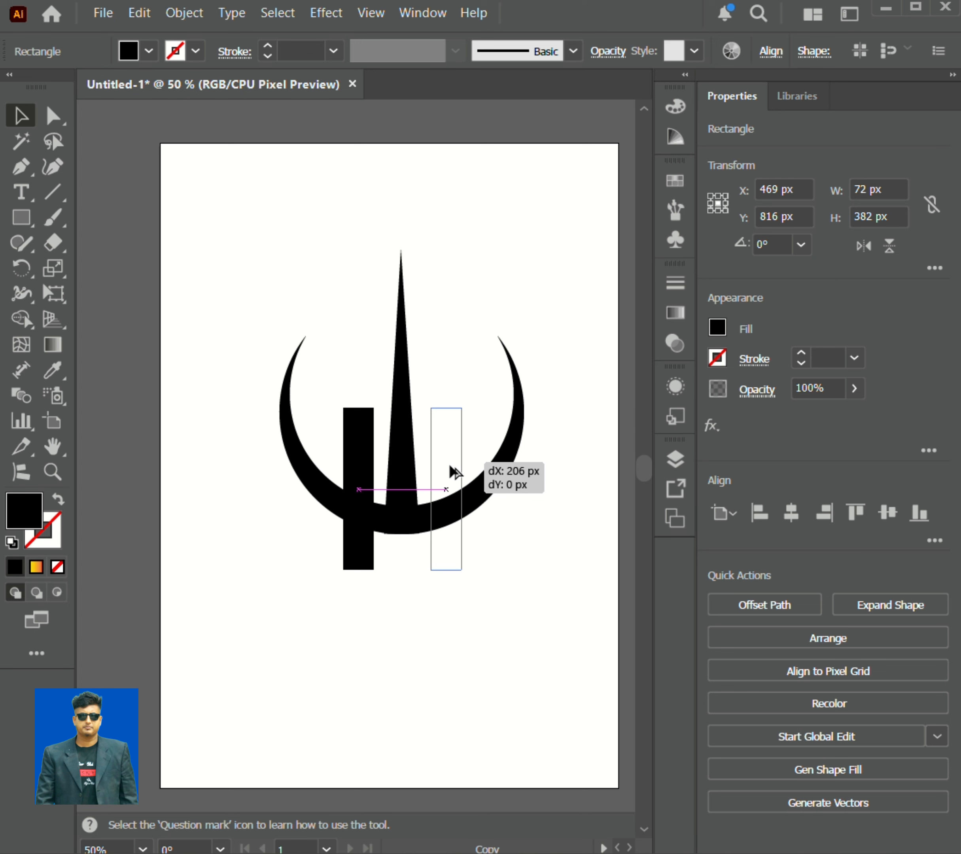
pyautogui.moveTo(451, 467); pyautogui.dragTo(448, 466)
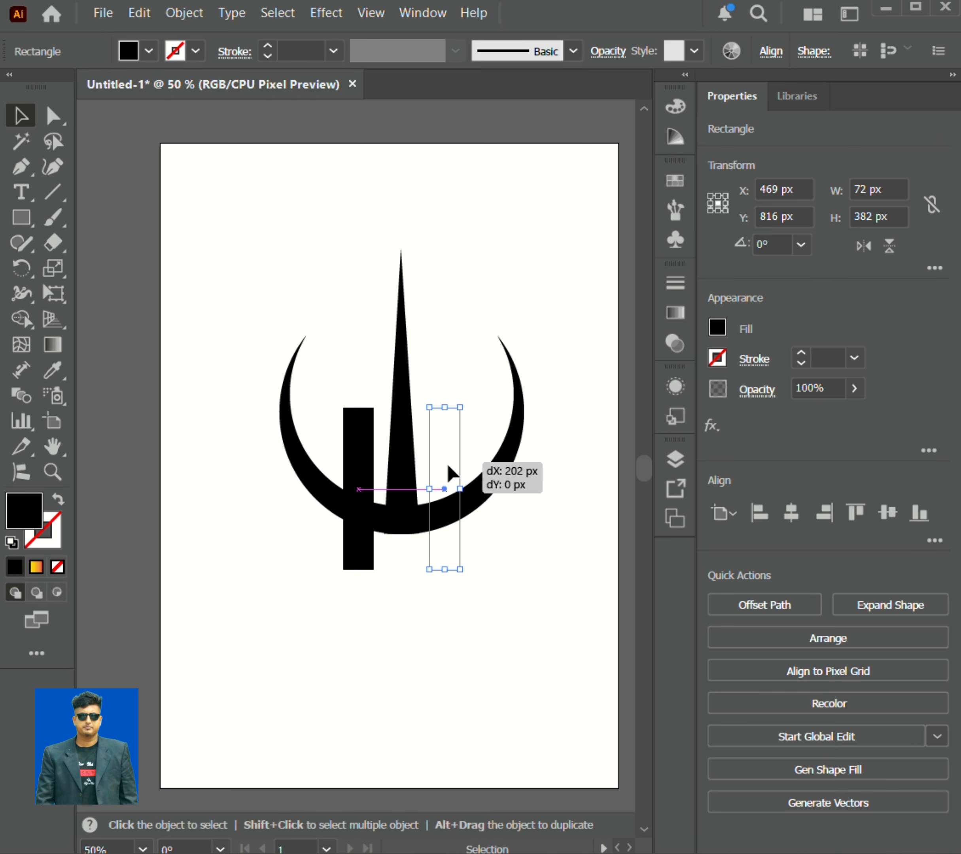
pyautogui.click(518, 522)
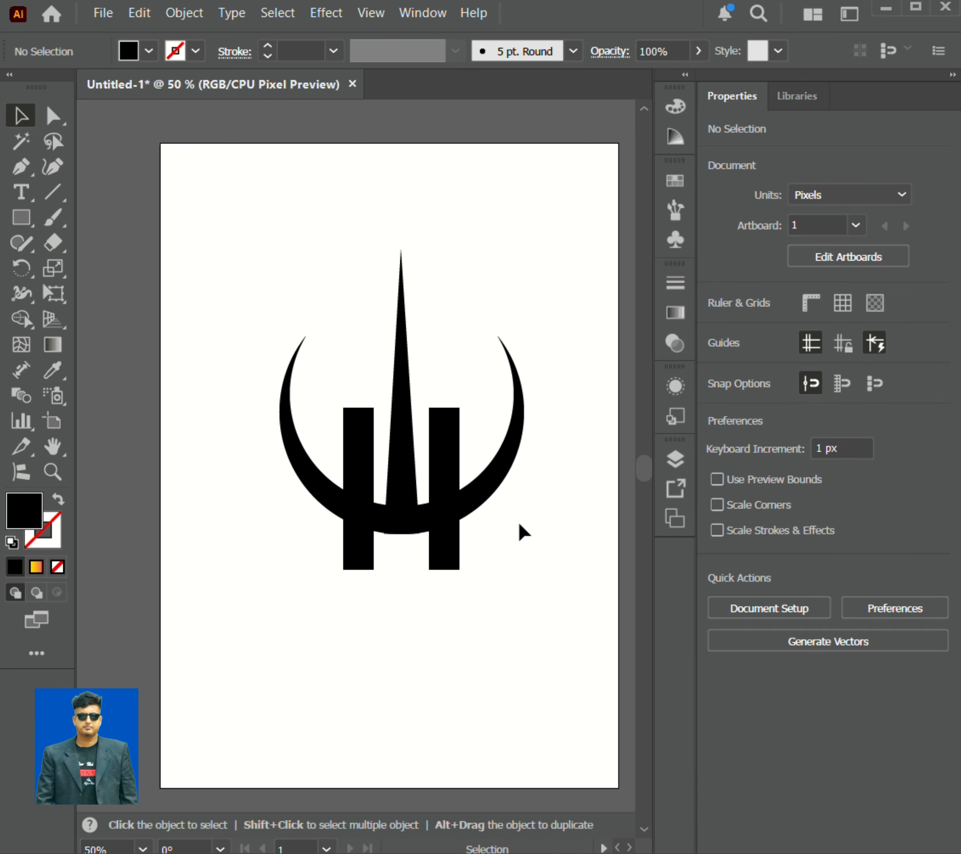
# Rotate both vertical rectangles slightly in opposite directions so their upper ends lean towards the central spike.
pyautogui.click(438, 480)
pyautogui.moveTo(460, 577); pyautogui.dragTo(469, 579)
pyautogui.click(370, 565)
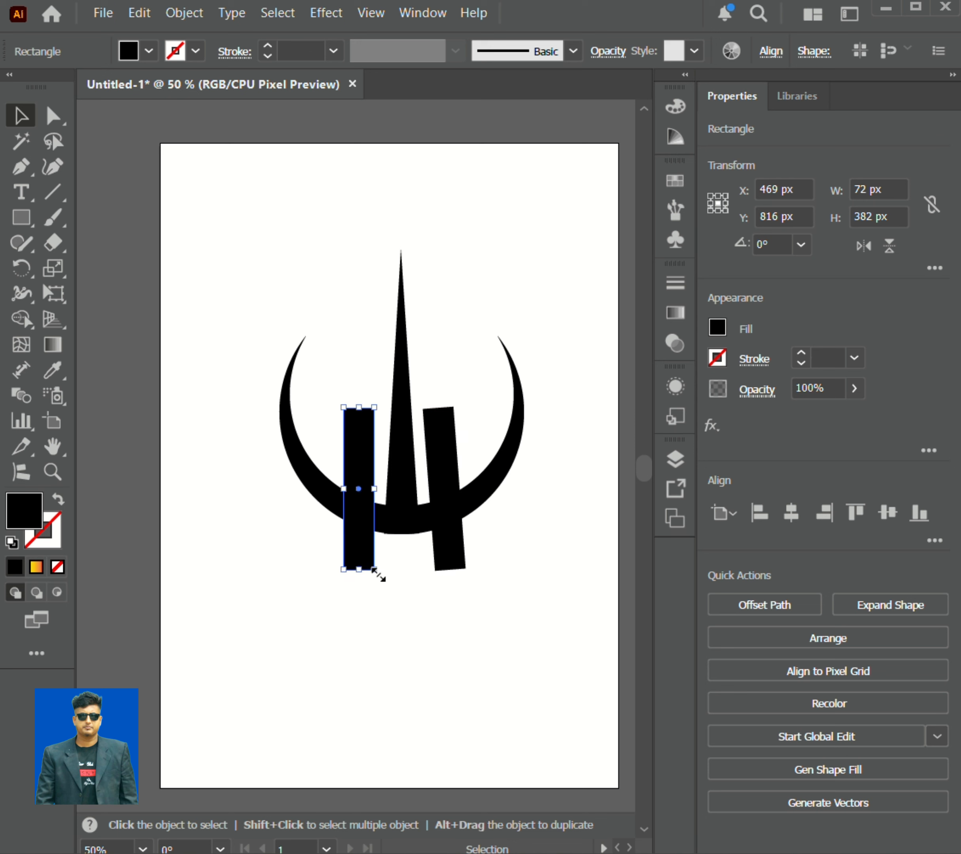
pyautogui.moveTo(378, 580); pyautogui.dragTo(369, 575)
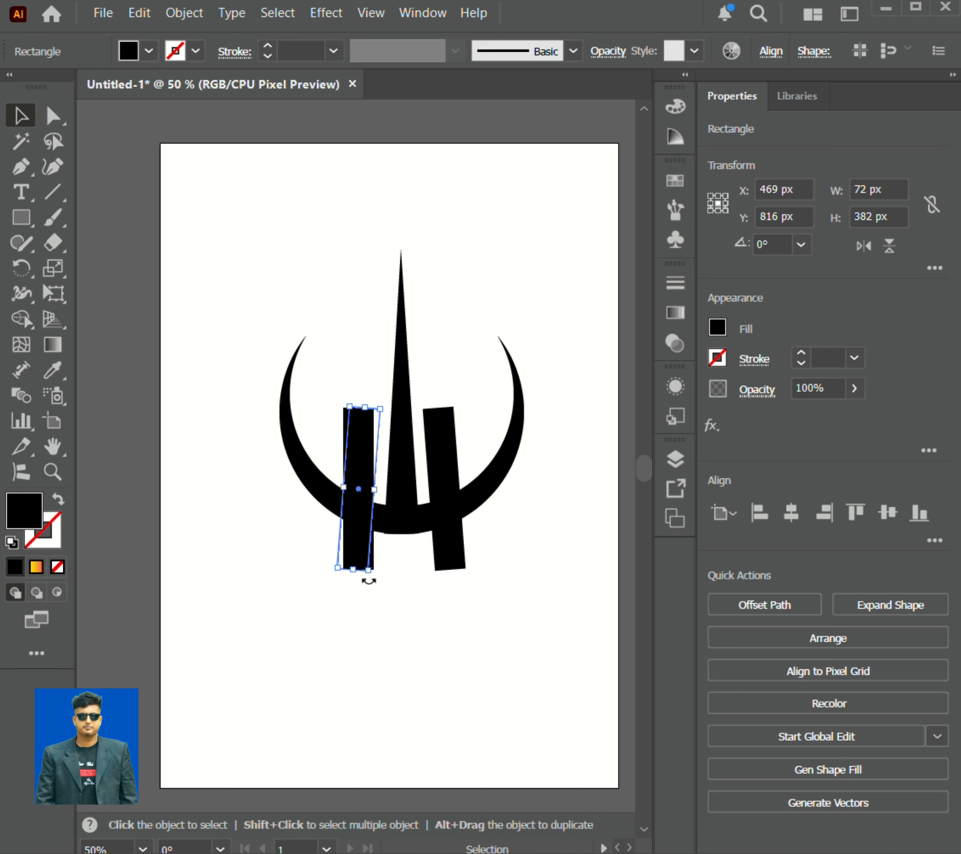
pyautogui.click(530, 511)
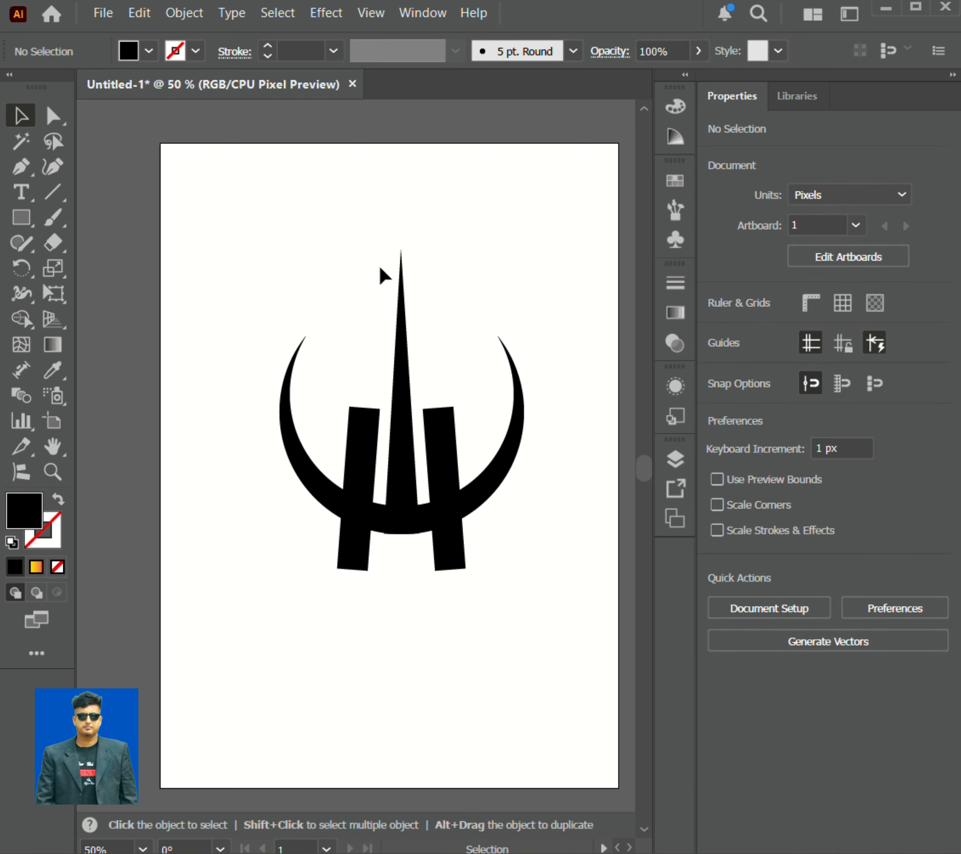
# Draw a circle about 485 px in diameter inside the crescent and centre it at about X 571 px, Y 597 px.
pyautogui.moveTo(33, 214); pyautogui.dragTo(123, 267)
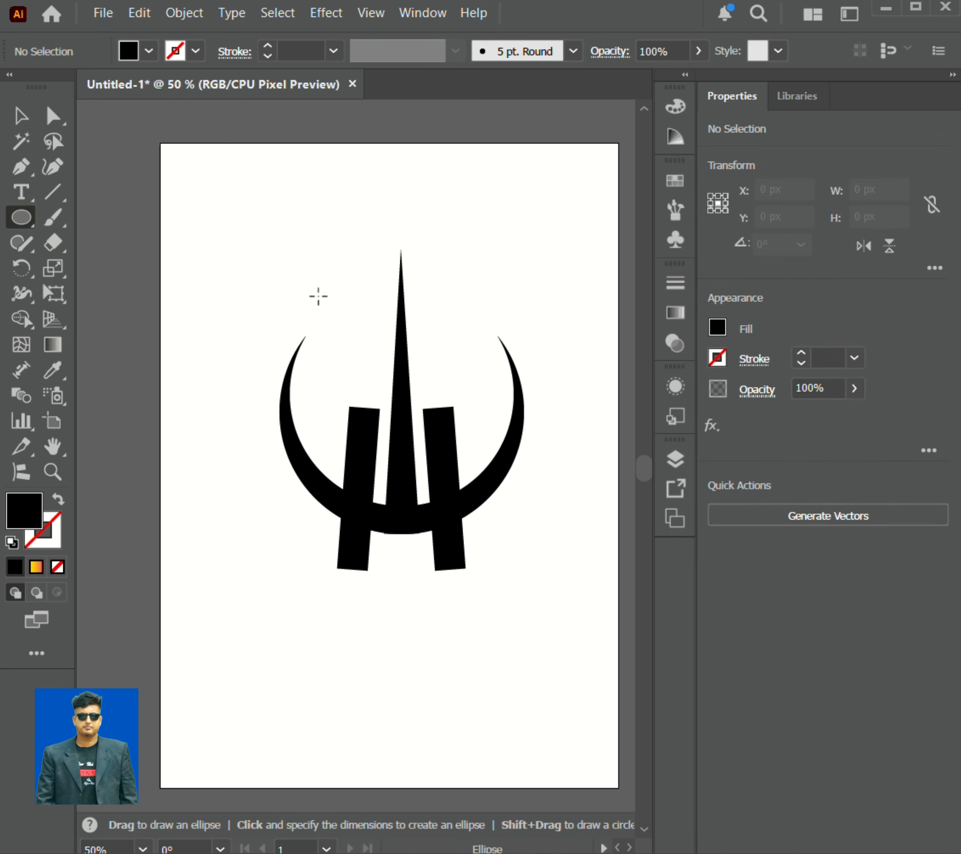
pyautogui.moveTo(316, 293); pyautogui.dragTo(469, 489)
pyautogui.press('v')
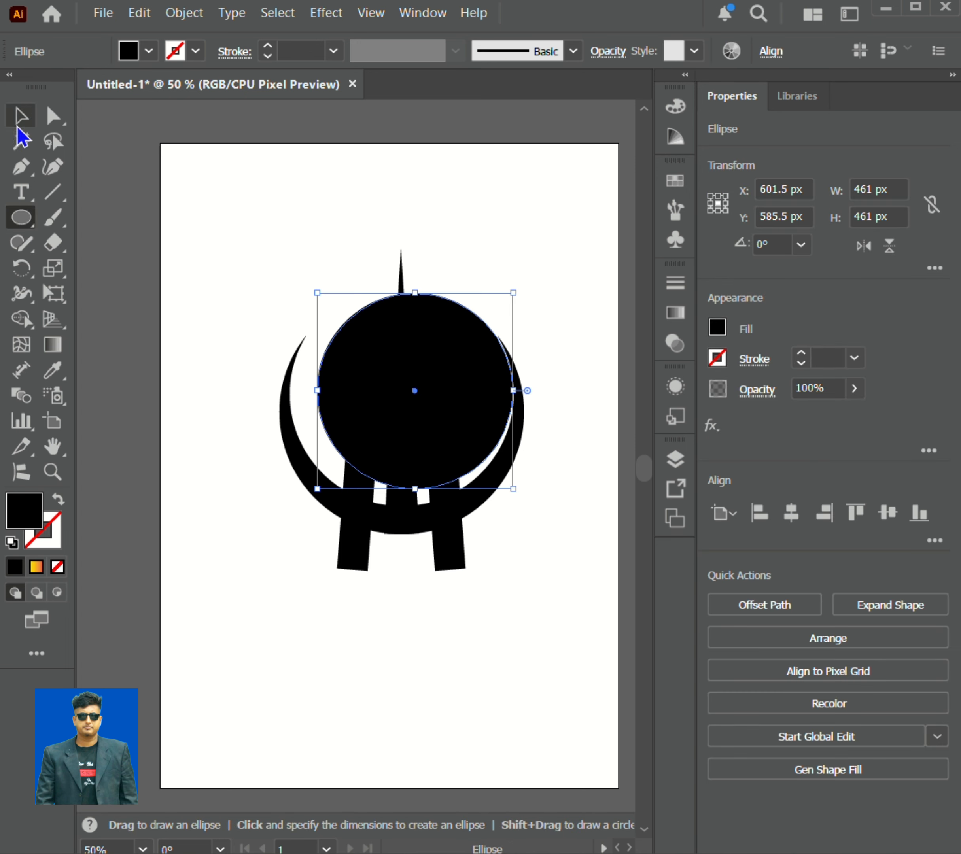
pyautogui.moveTo(431, 369); pyautogui.dragTo(420, 365)
pyautogui.moveTo(502, 491); pyautogui.dragTo(509, 498)
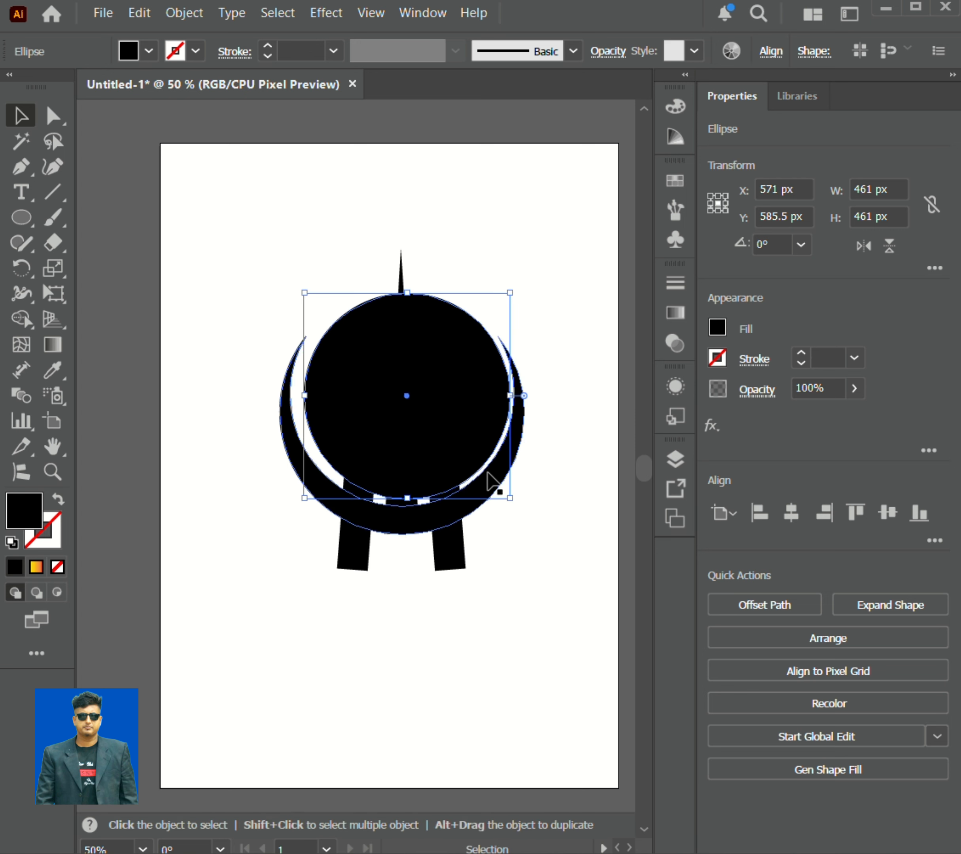
pyautogui.moveTo(446, 406); pyautogui.dragTo(443, 413)
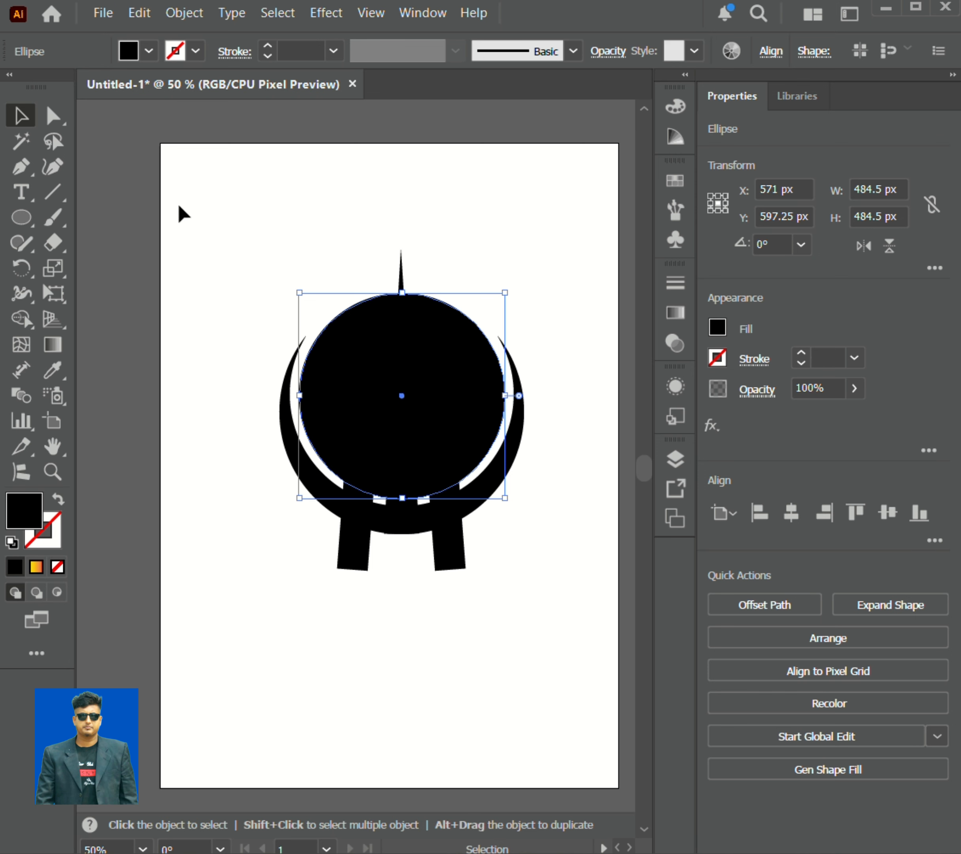
# Copy the circle and paste the copy in front of it.
pyautogui.click(184, 215)
pyautogui.click(456, 369)
pyautogui.click(139, 14)
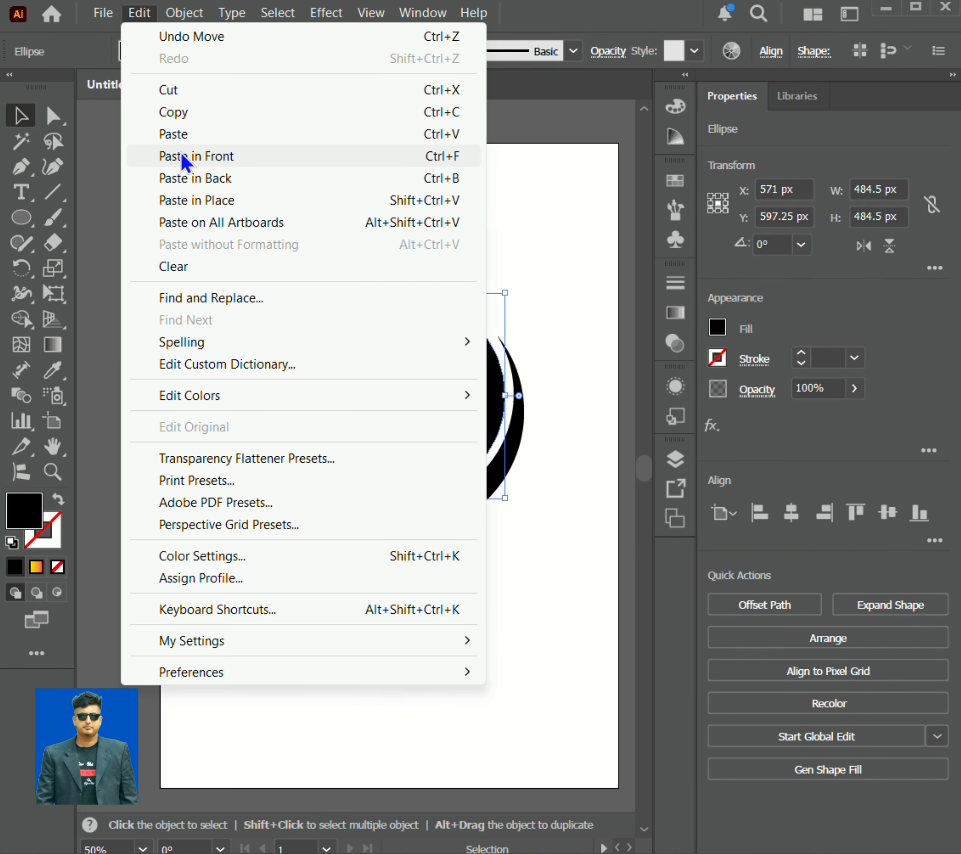
pyautogui.click(180, 116)
pyautogui.click(139, 13)
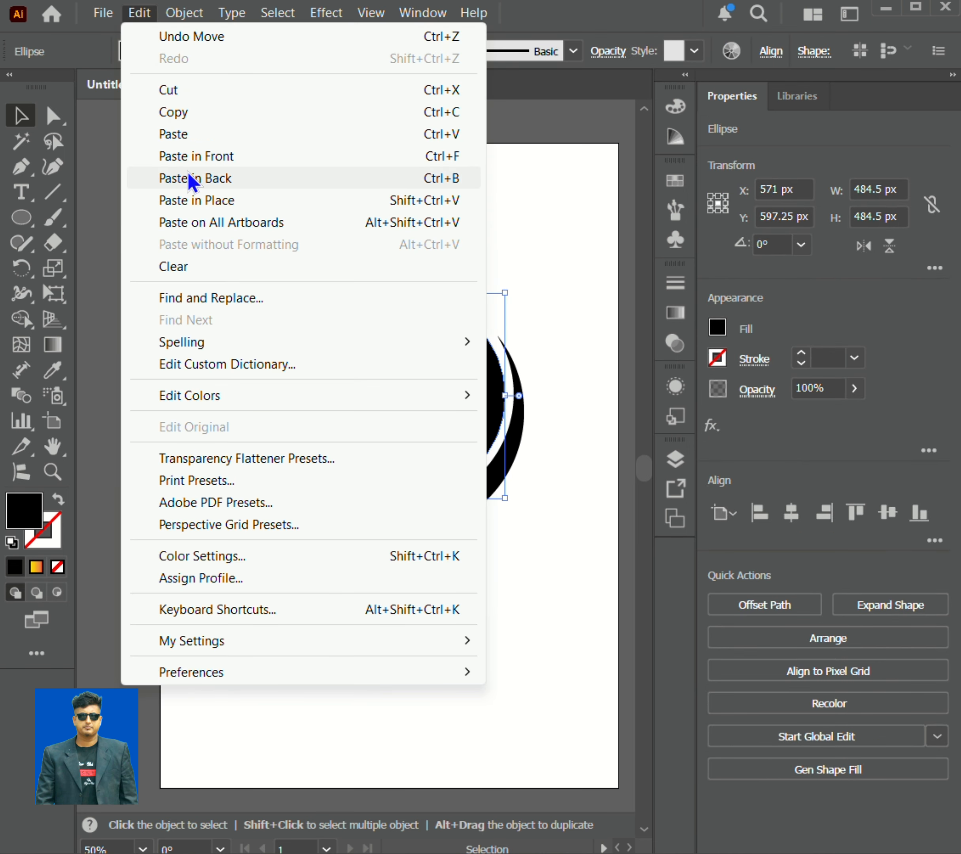
pyautogui.click(190, 157)
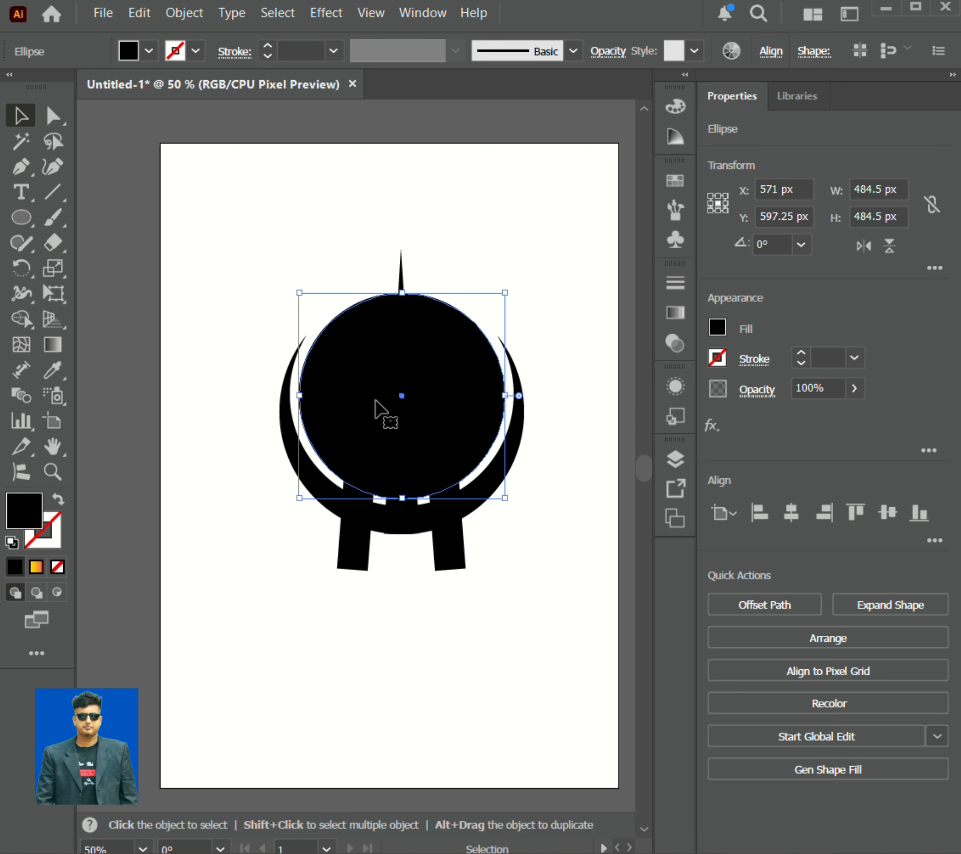
# Try a copy of the circle offset 60 px downward and shrunk to 439.5 px in diameter.
pyautogui.moveTo(427, 416); pyautogui.dragTo(430, 436)
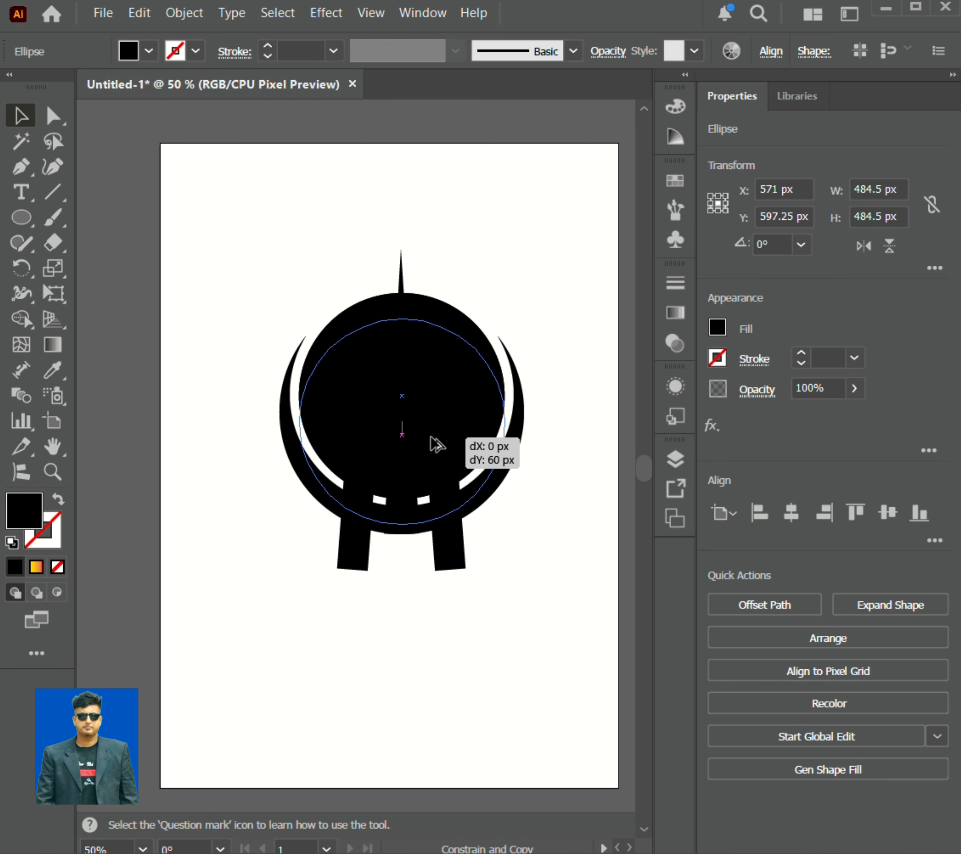
pyautogui.moveTo(430, 437); pyautogui.dragTo(431, 436)
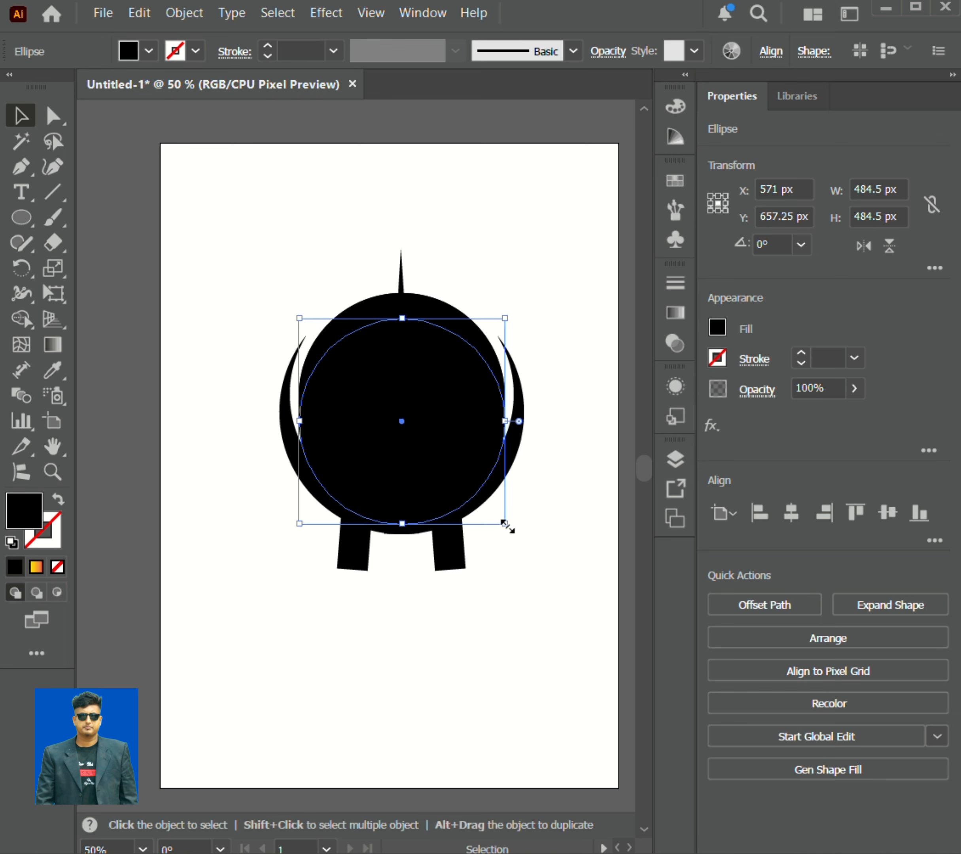
pyautogui.moveTo(506, 524); pyautogui.dragTo(496, 515)
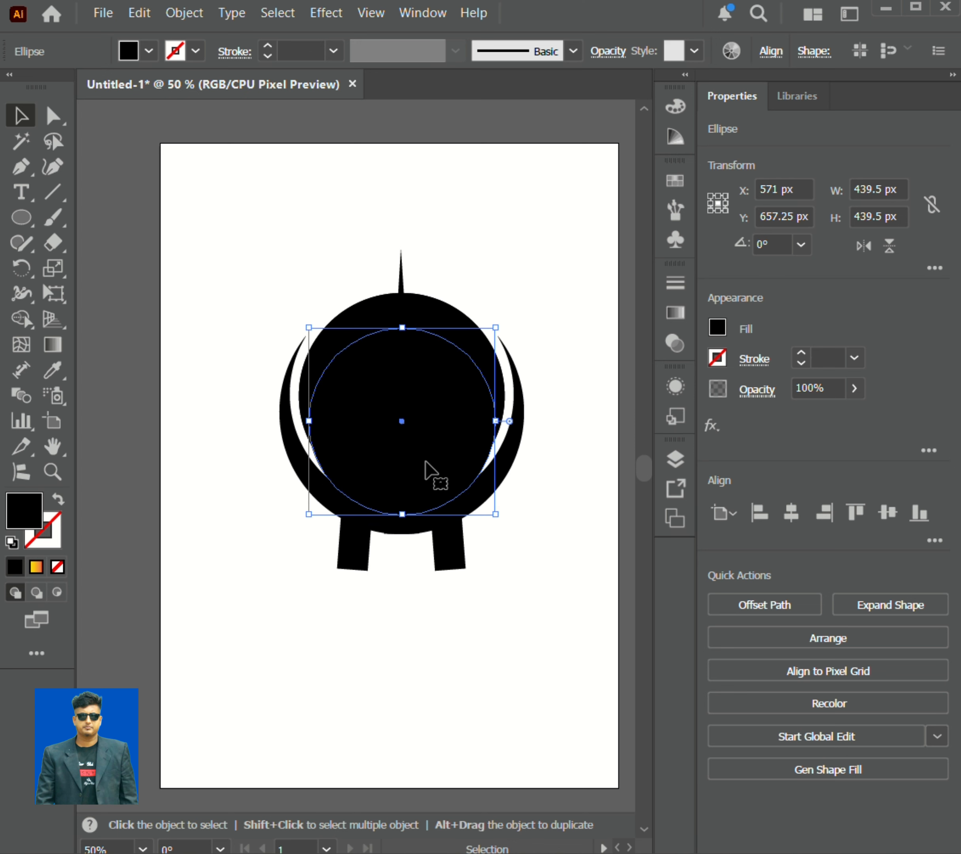
pyautogui.click(500, 204)
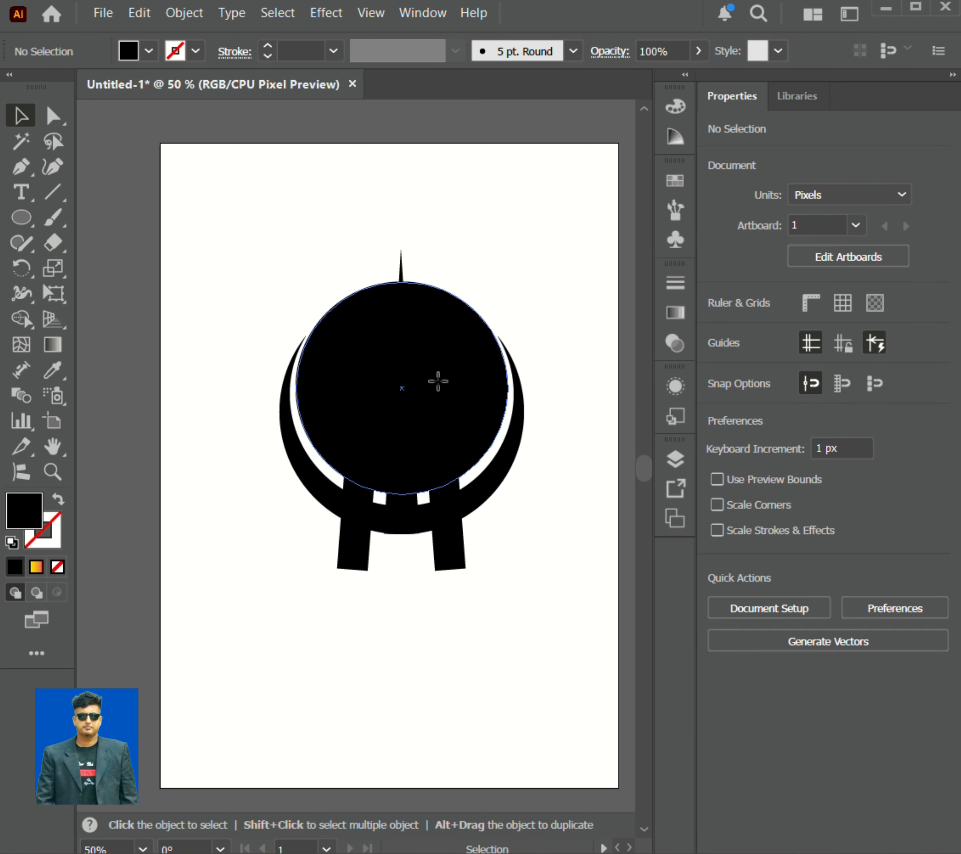
# Duplicate the 500 px circle straight down to Y 642 px and shrink the copy slightly about its centre.
pyautogui.moveTo(437, 380); pyautogui.dragTo(448, 416)
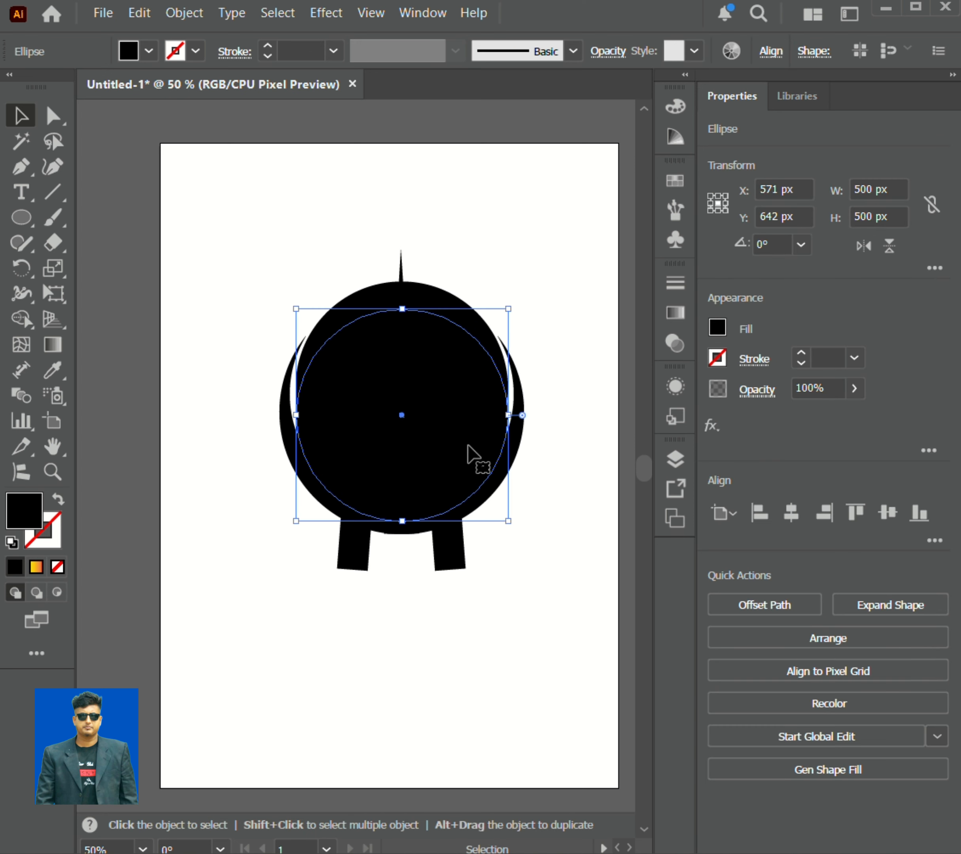
pyautogui.moveTo(508, 522); pyautogui.dragTo(514, 523)
pyautogui.moveTo(514, 523); pyautogui.dragTo(503, 516)
pyautogui.click(493, 180)
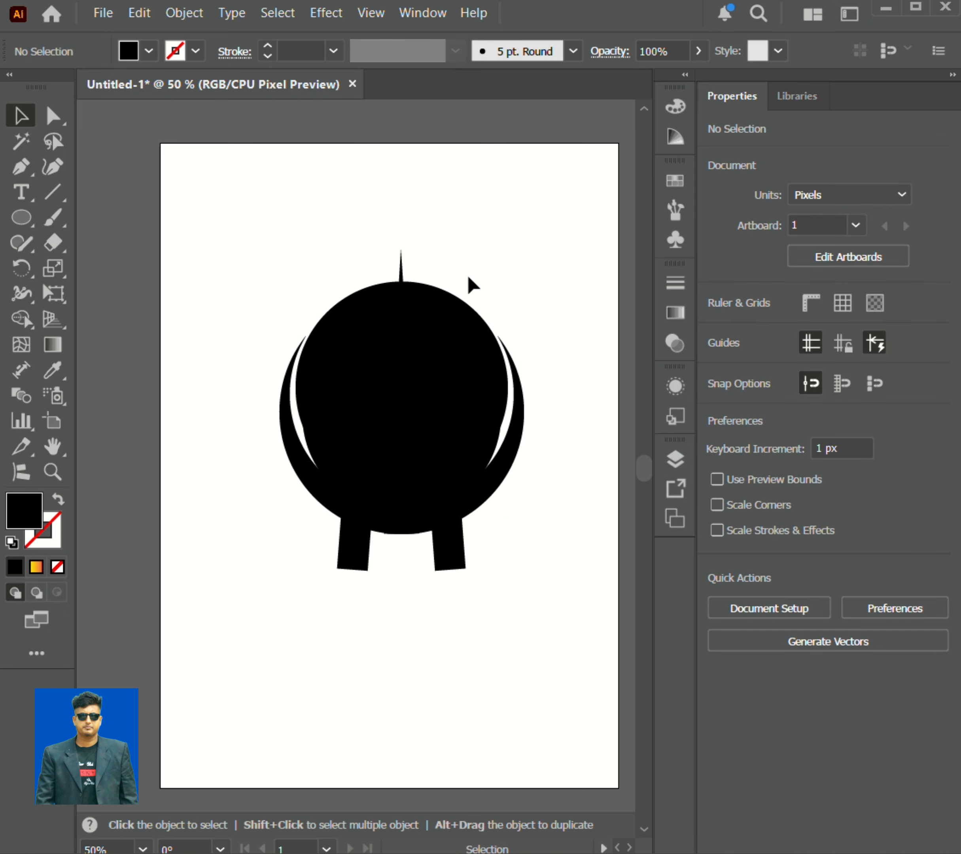
# Subtract the smaller circle from the larger one and scale the resulting upper crescent about its centre to about 424 by 291 px.
pyautogui.moveTo(467, 268); pyautogui.dragTo(447, 376)
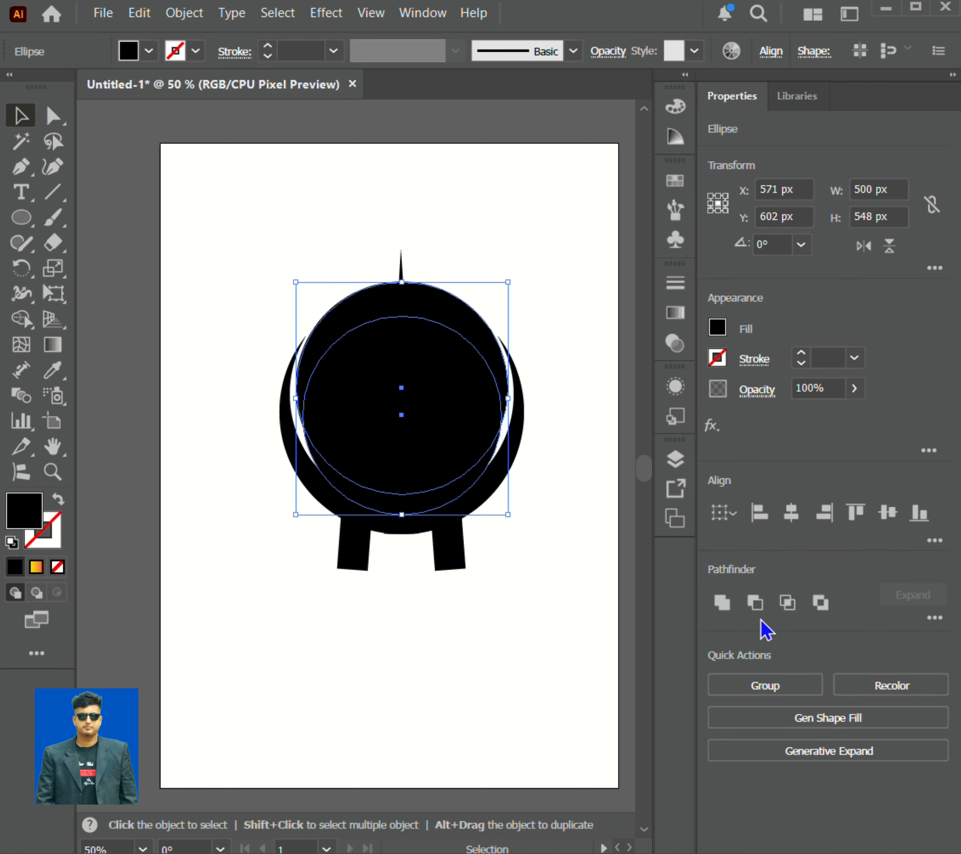
pyautogui.click(754, 603)
pyautogui.click(523, 194)
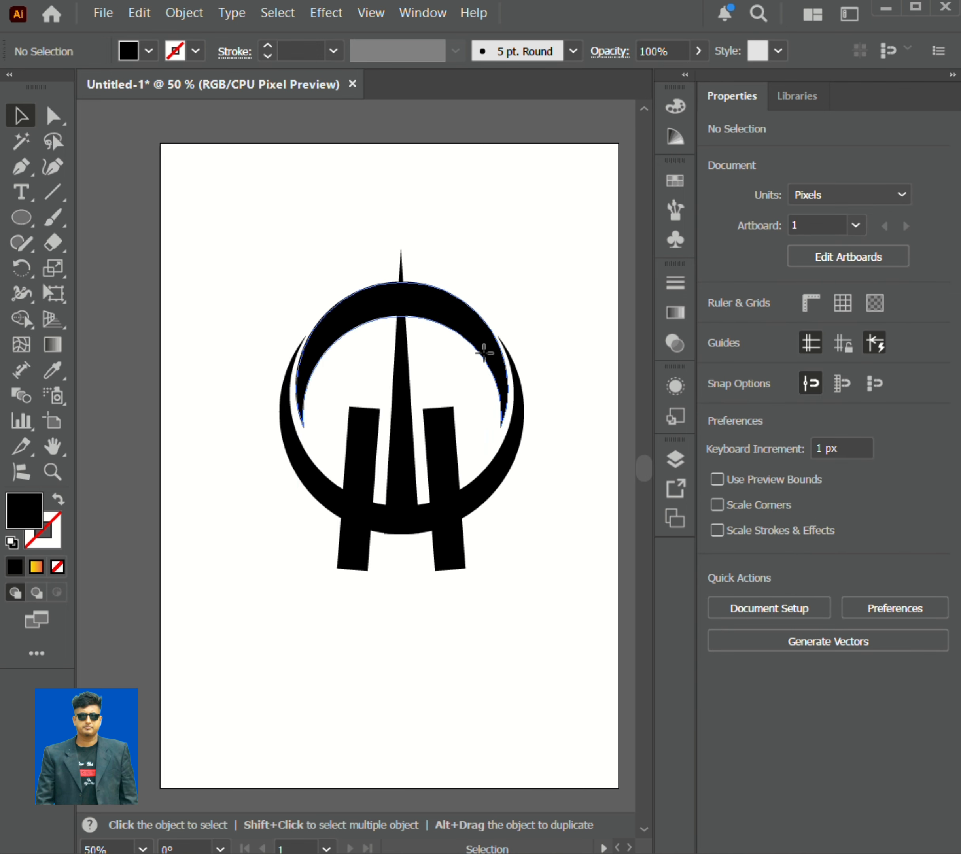
pyautogui.click(506, 421)
pyautogui.moveTo(506, 425); pyautogui.dragTo(493, 407)
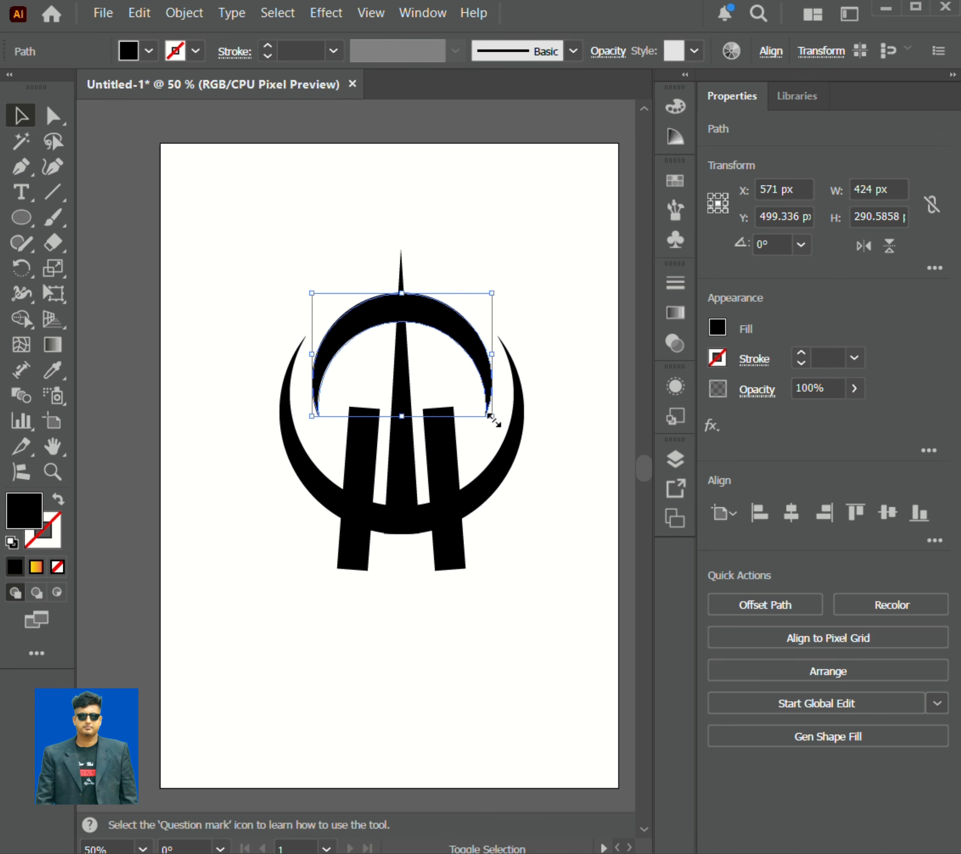
pyautogui.click(495, 236)
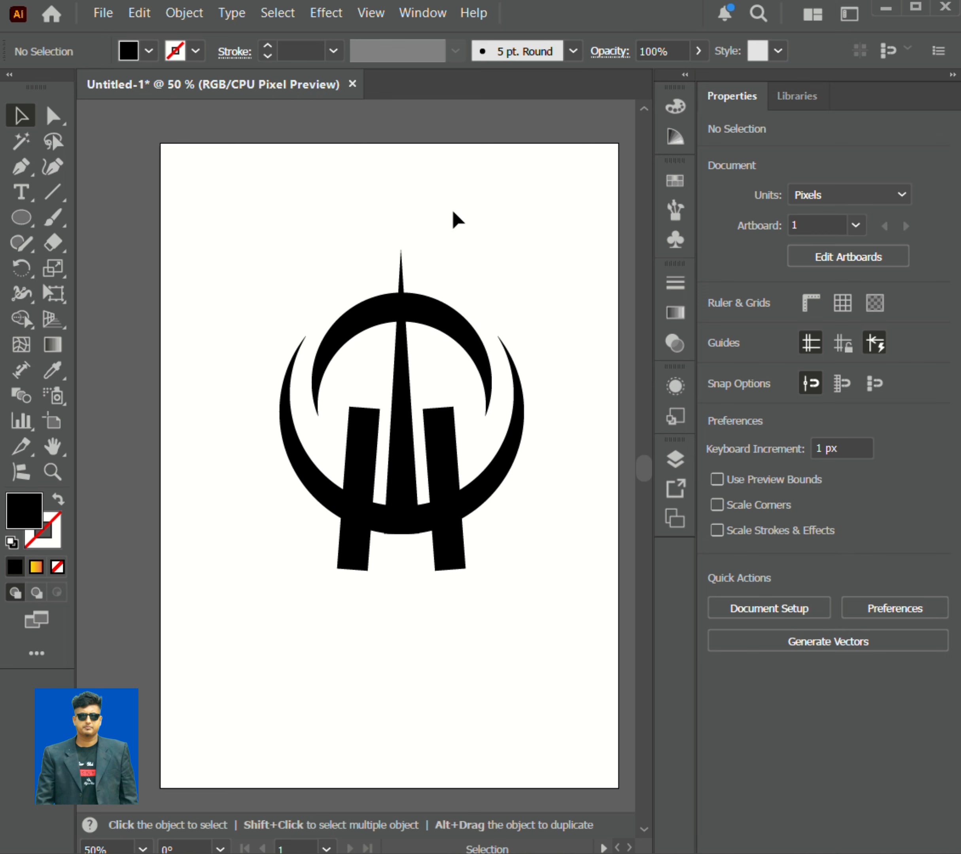
# Draw a flat triangle across both bars with the Pen tool, base corners near X 419 and 735 px at Y 731 px, apex on the spike.
pyautogui.click(20, 167)
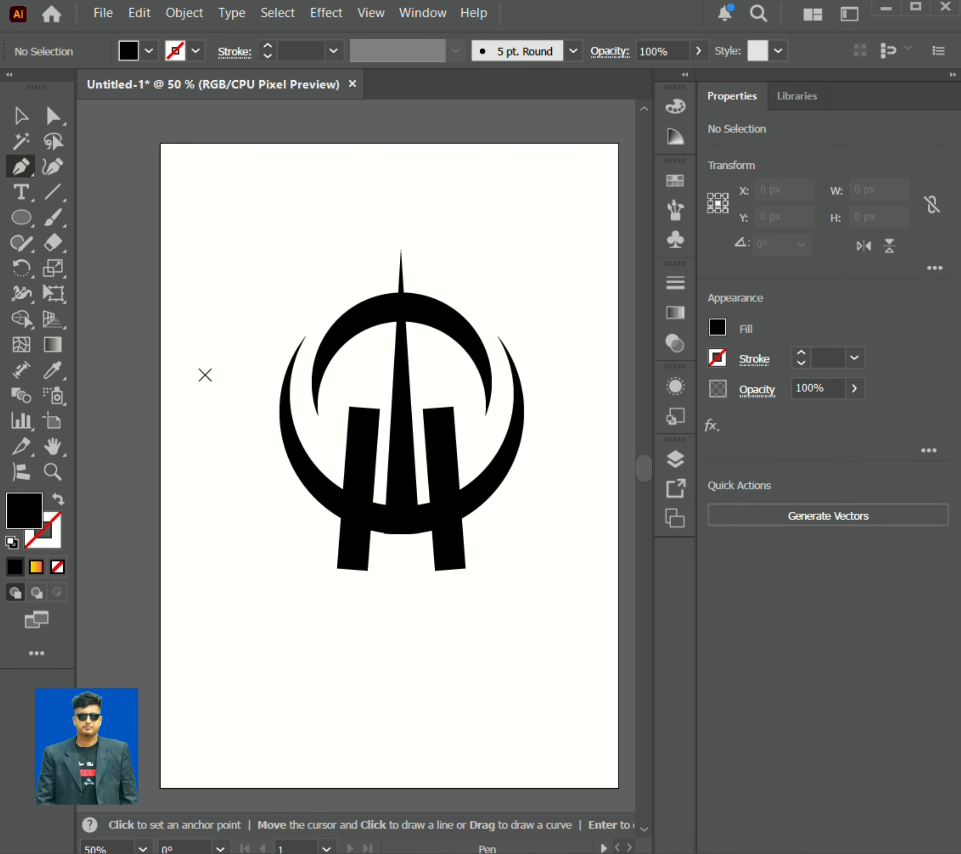
pyautogui.click(337, 407)
pyautogui.click(337, 446)
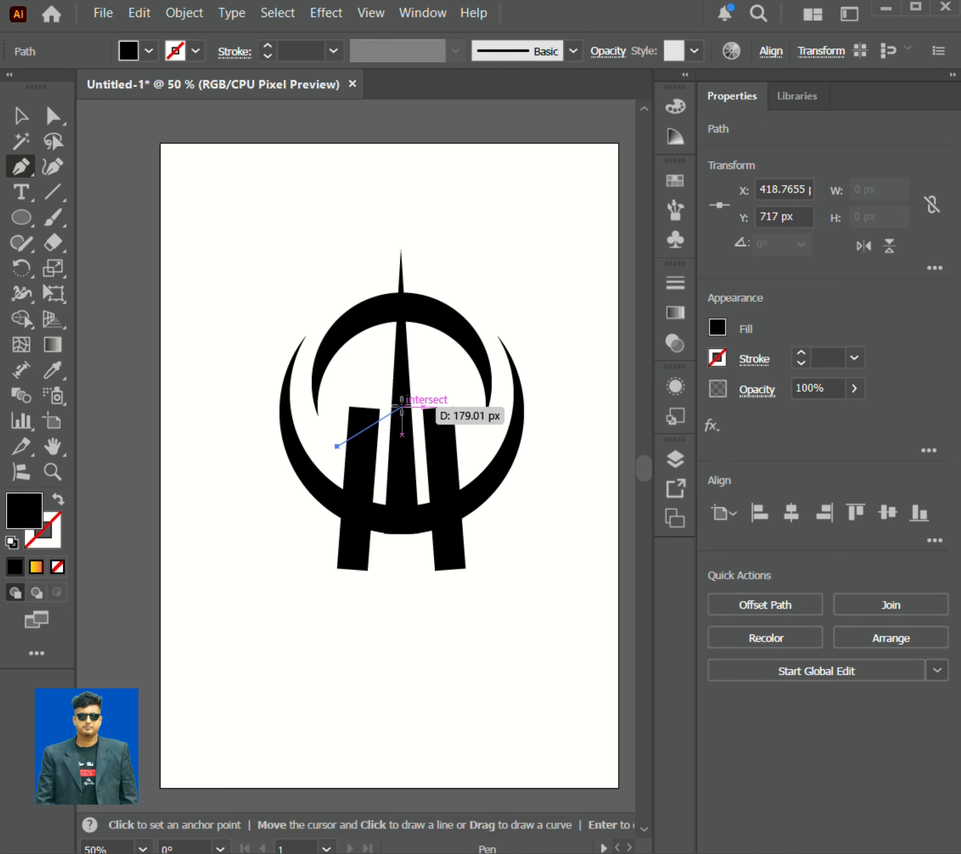
pyautogui.press('ctrl')
pyautogui.keyDown('ctrl'); pyautogui.click(336, 454); pyautogui.keyUp('ctrl')
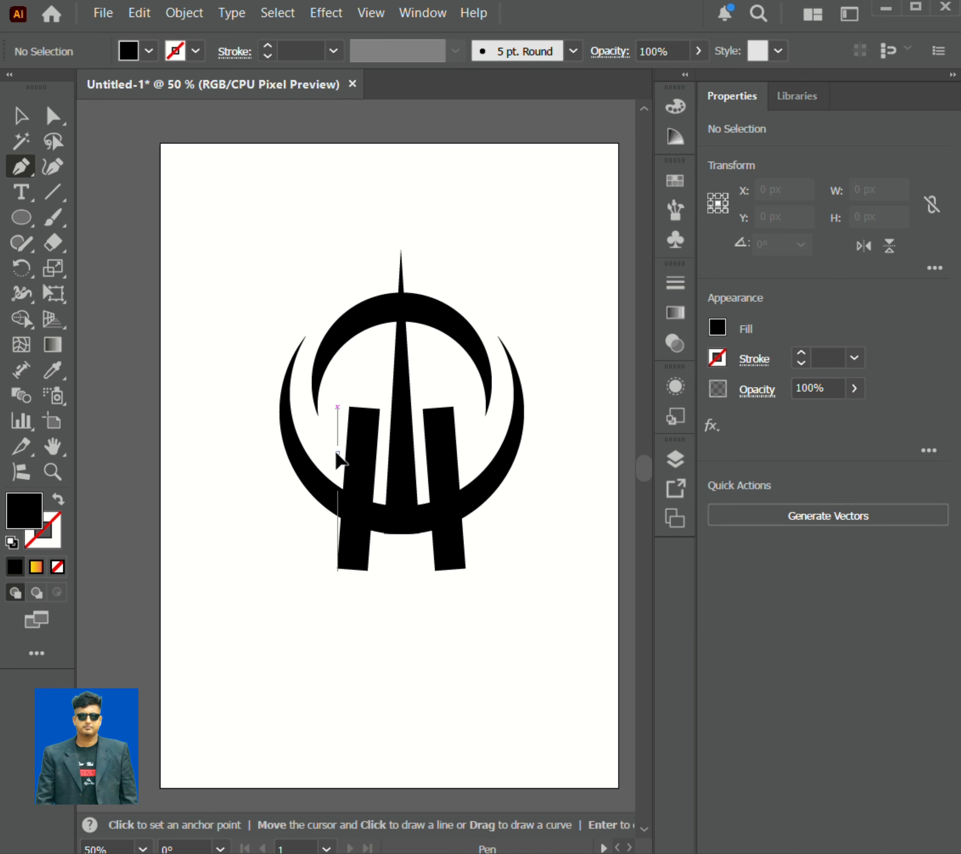
pyautogui.click(336, 452)
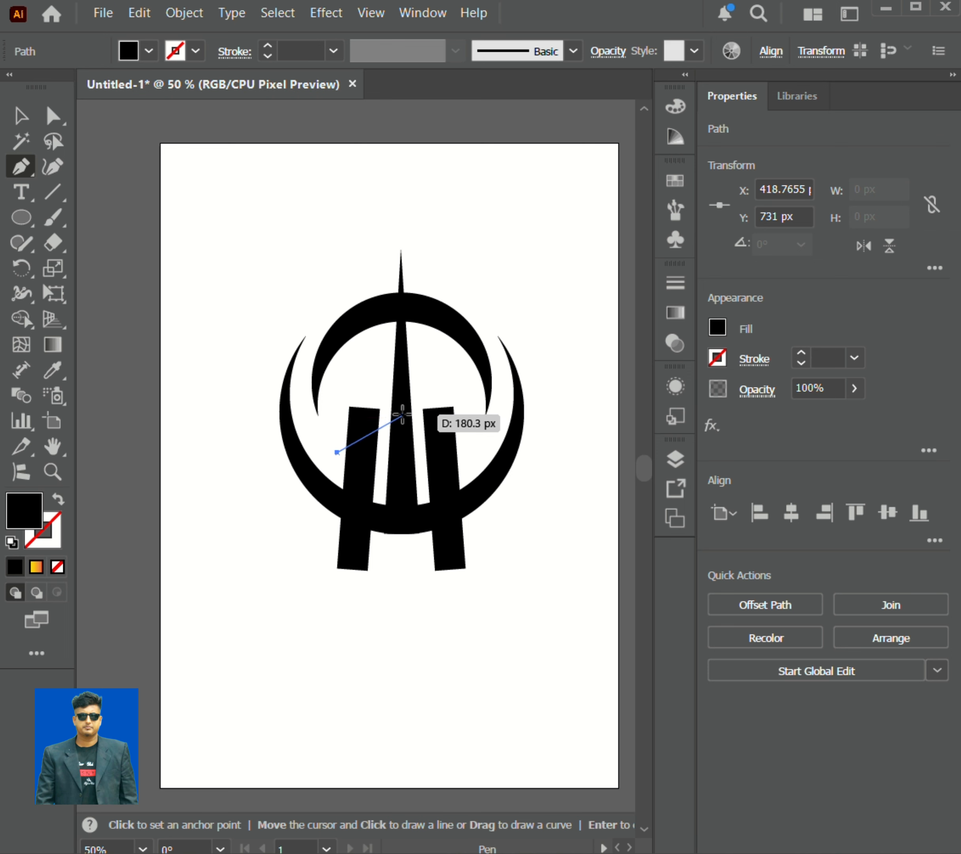
pyautogui.click(401, 416)
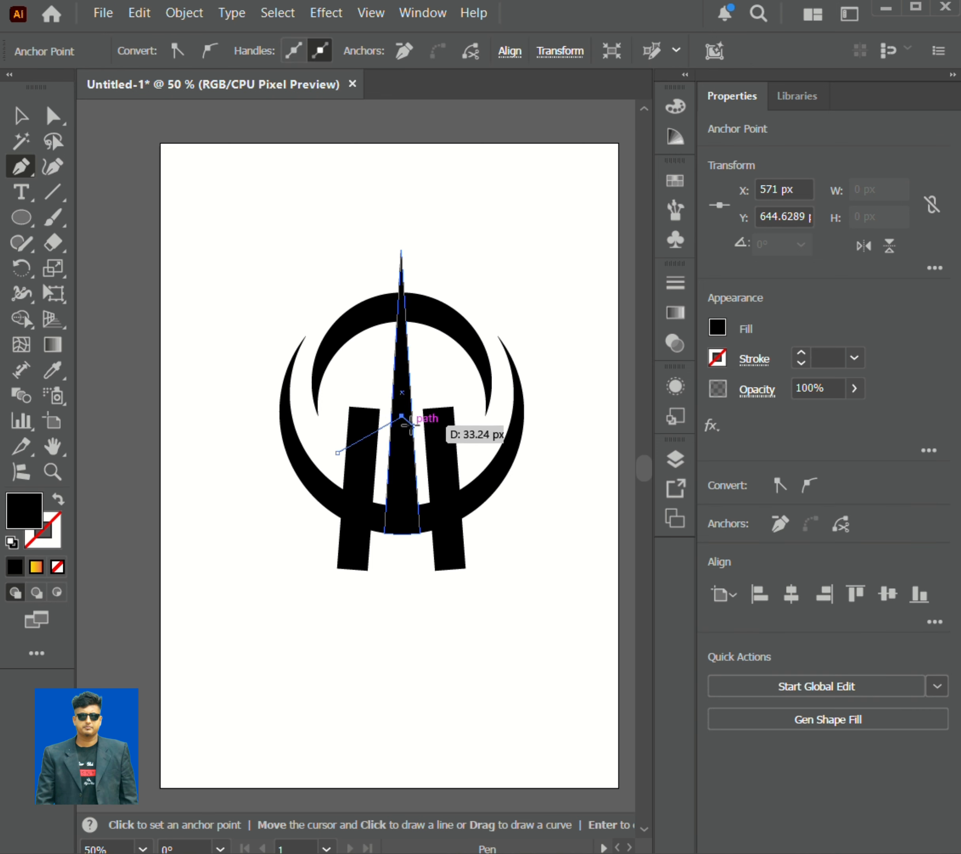
pyautogui.click(471, 451)
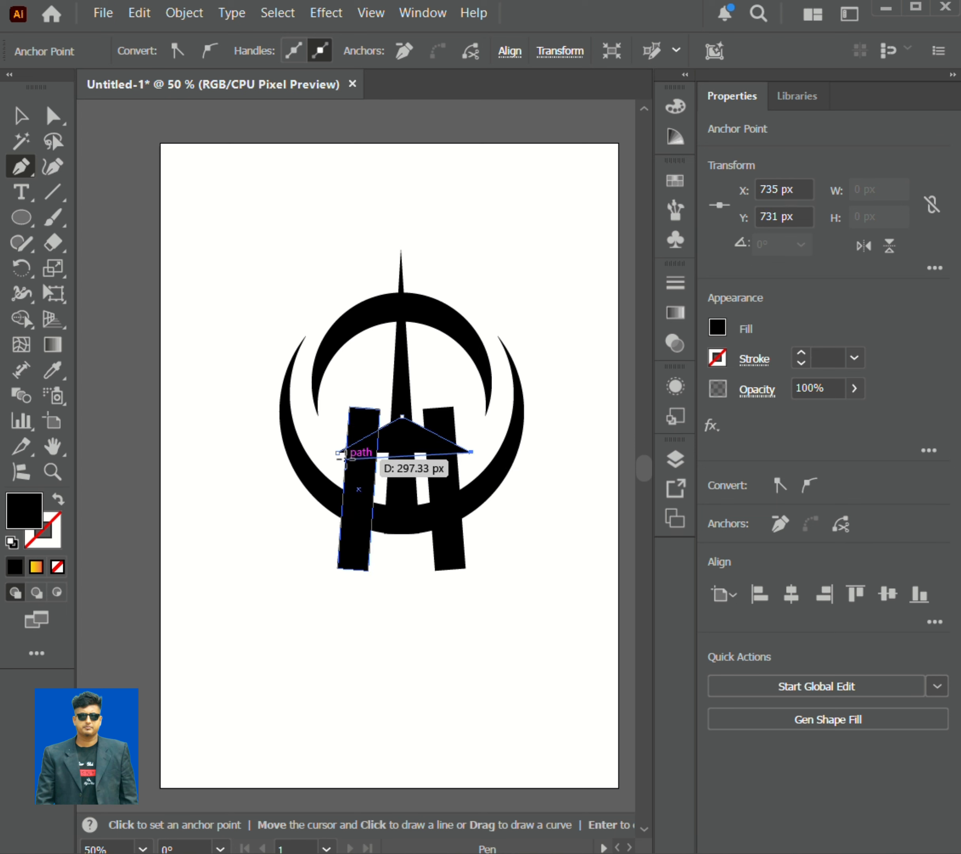
pyautogui.click(337, 452)
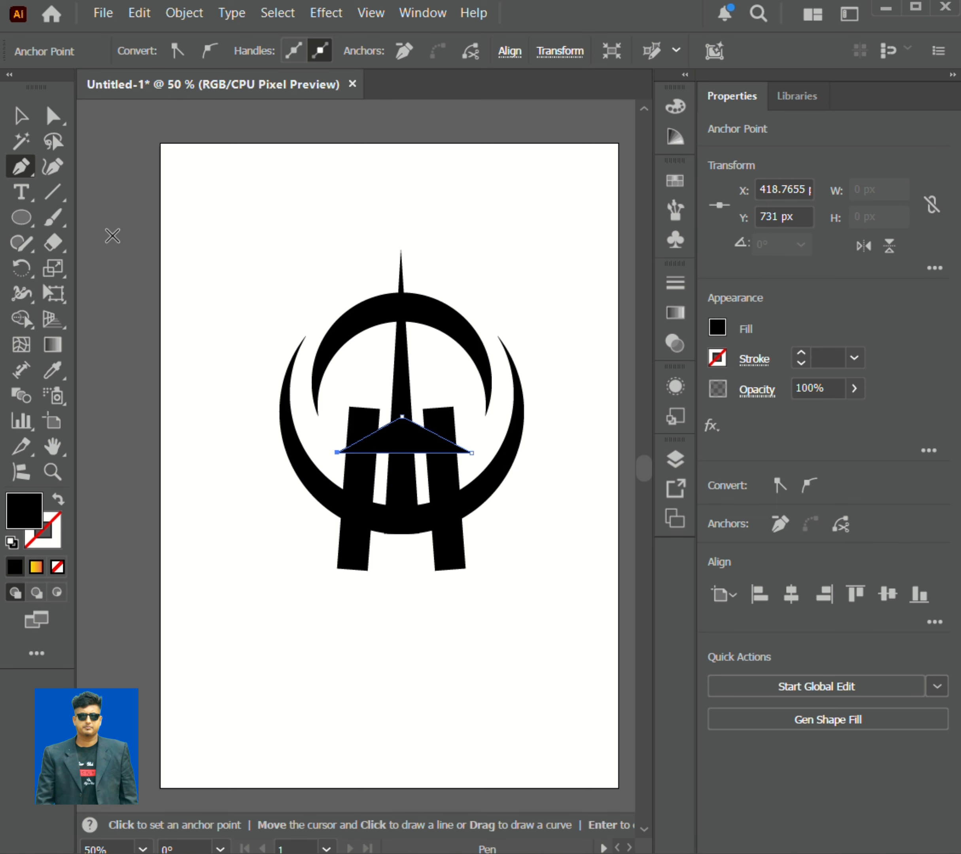
pyautogui.click(24, 122)
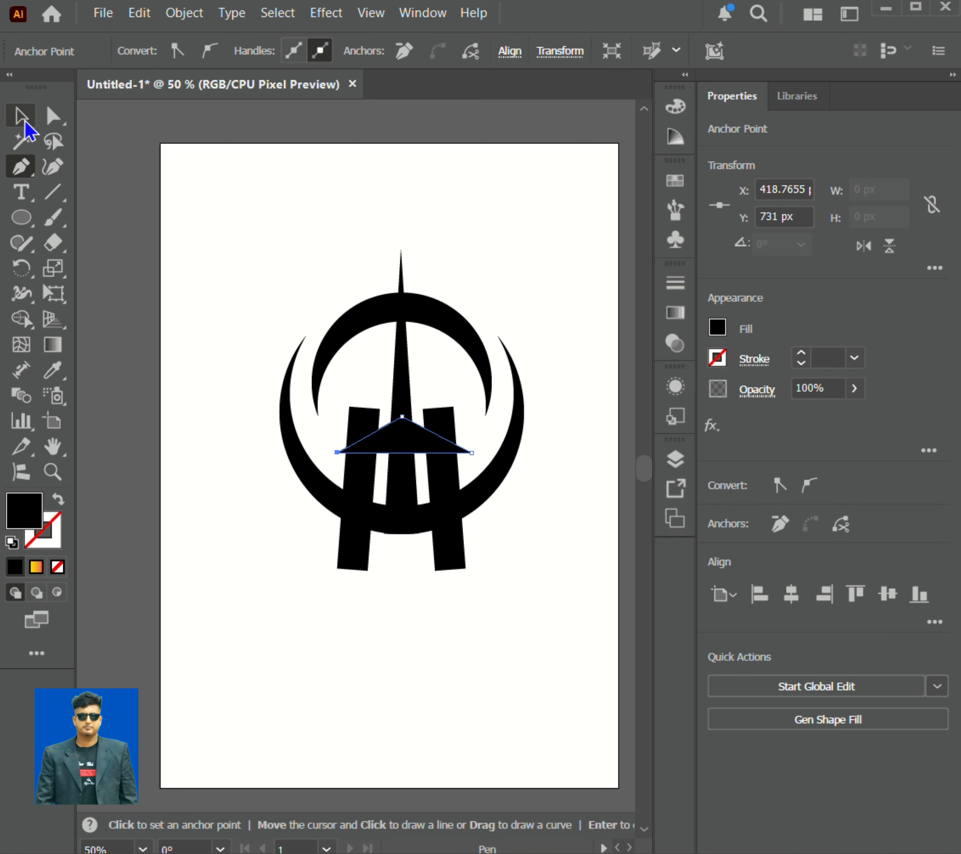
pyautogui.click(229, 193)
# Offset the central spike's path outward by about 18 px with mitered joins.
pyautogui.click(402, 257)
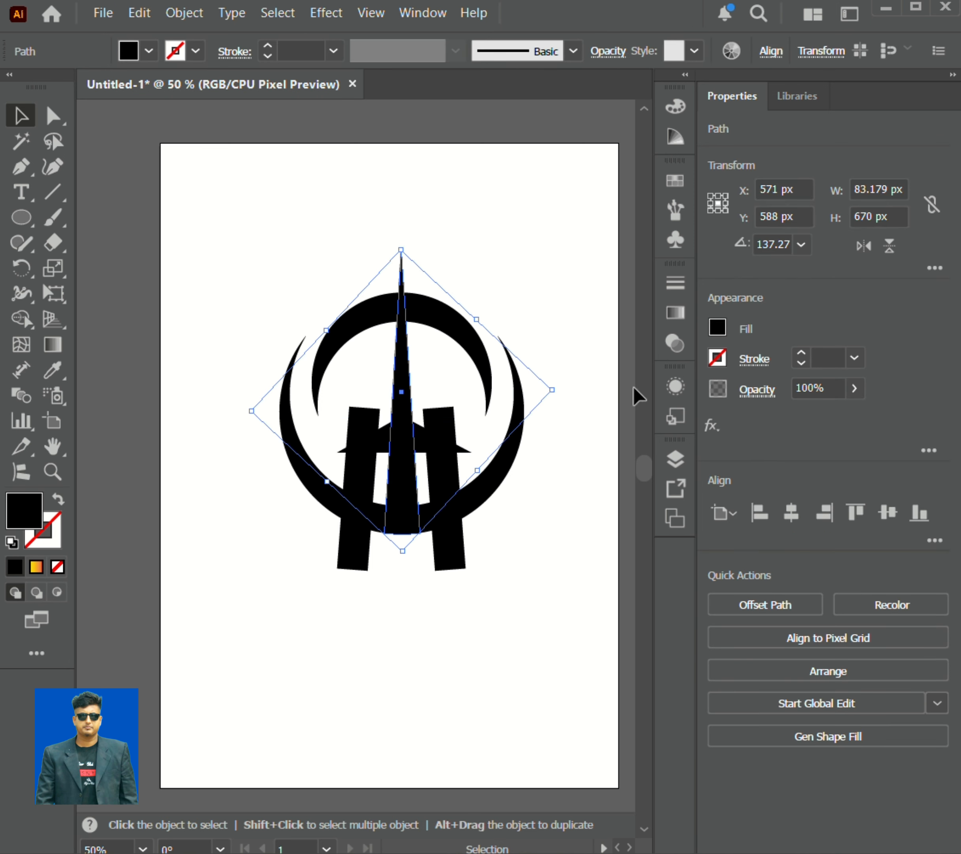
pyautogui.click(795, 607)
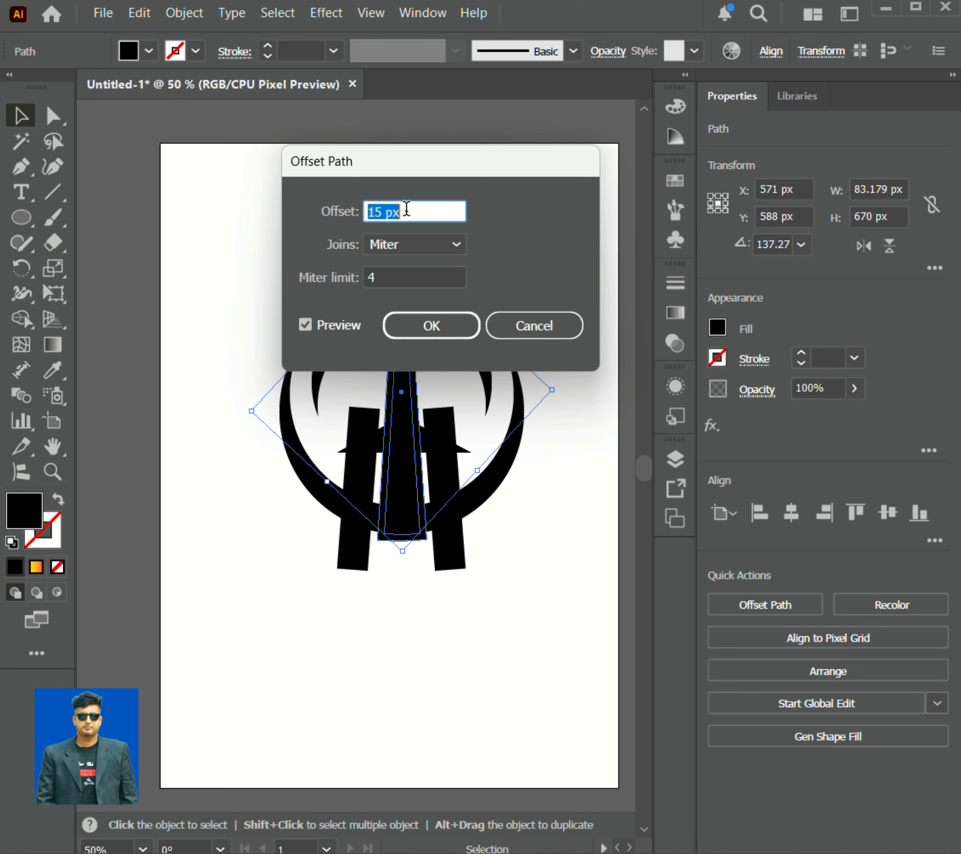
pyautogui.press('Up')
pyautogui.press('Up')
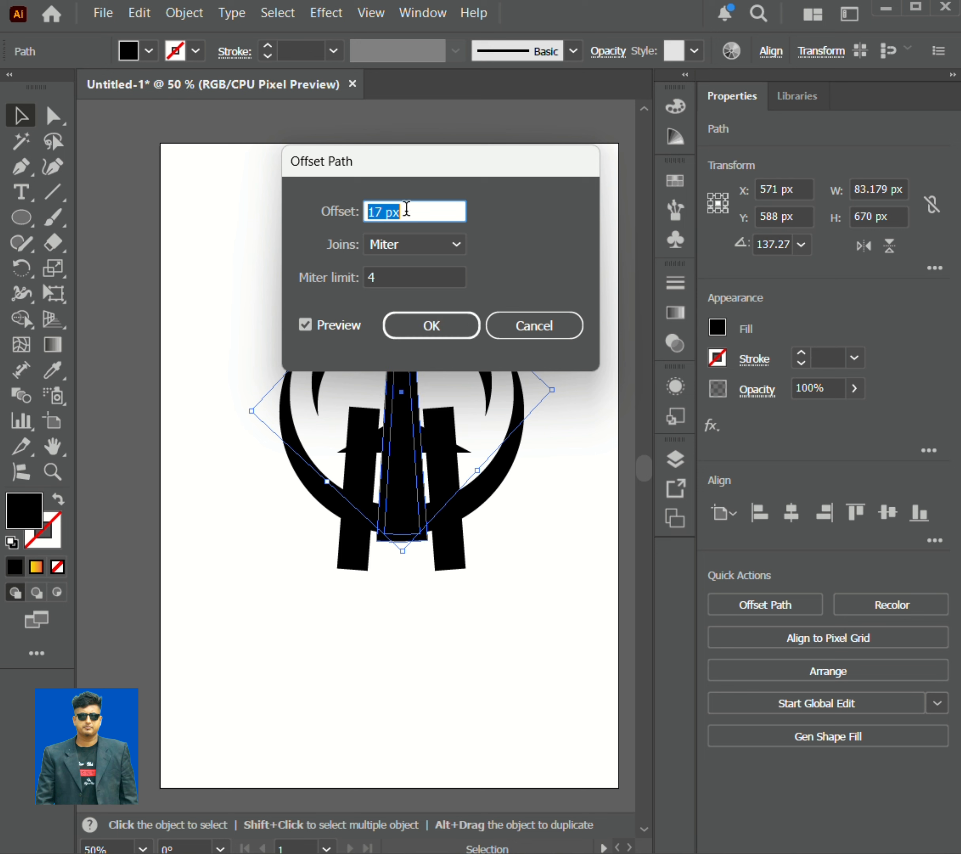
pyautogui.press('Up')
pyautogui.click(399, 326)
pyautogui.click(315, 210)
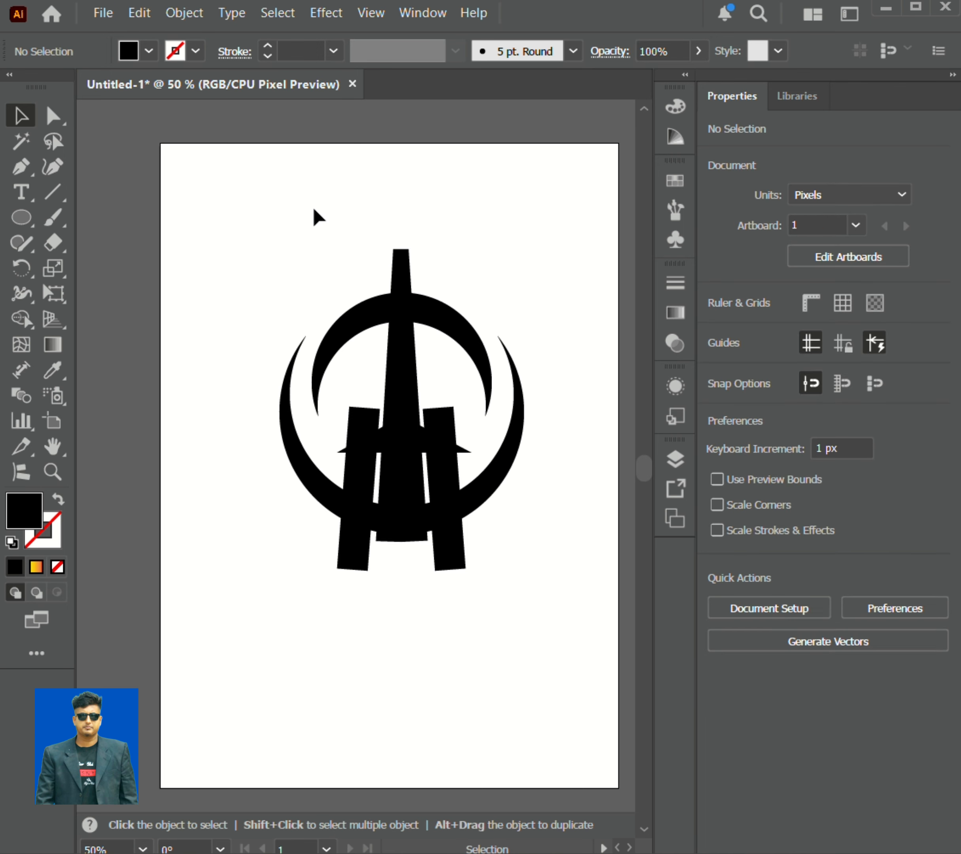
# Select the whole emblem and remove the offset margin on both sides of the spike's tip above the upper crescent with Shape Builder.
pyautogui.moveTo(209, 241); pyautogui.dragTo(547, 555)
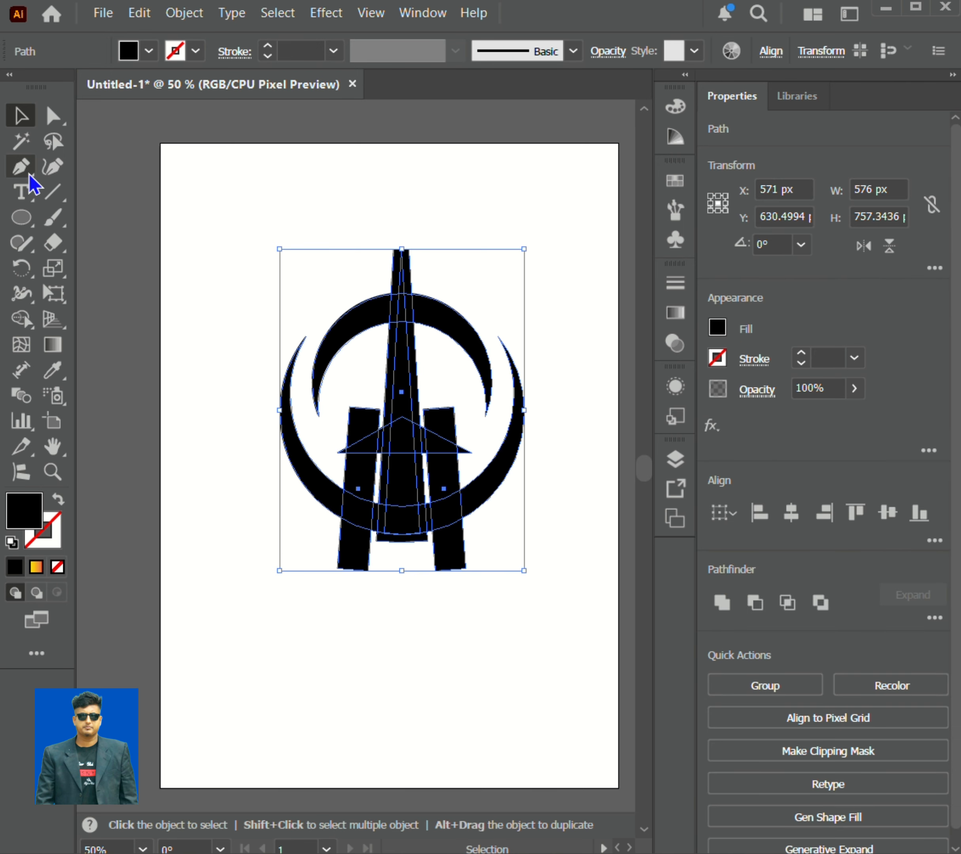
pyautogui.click(20, 319)
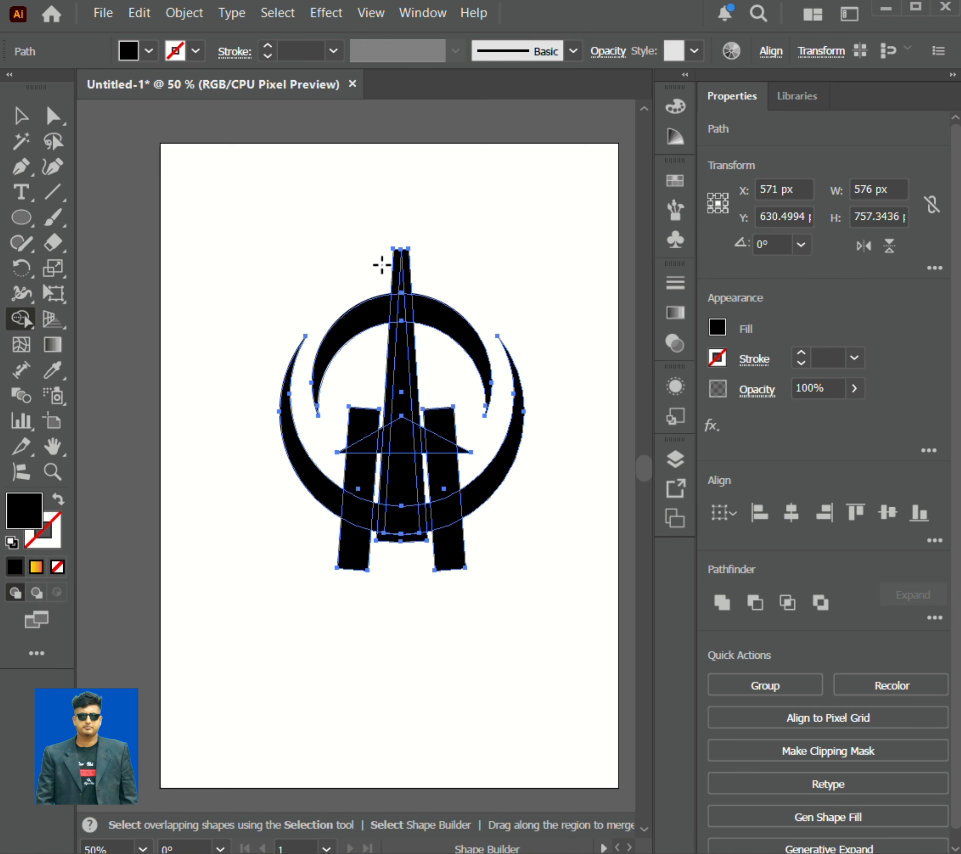
pyautogui.keyDown('alt'); pyautogui.click(393, 271); pyautogui.keyUp('alt')
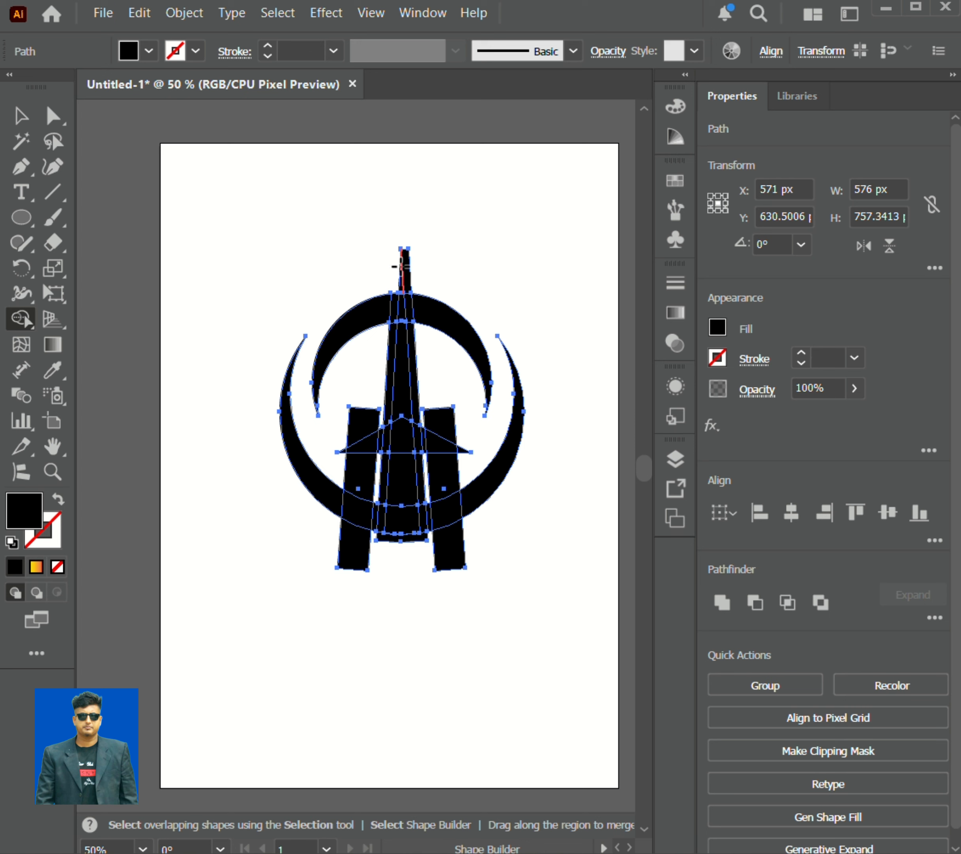
pyautogui.keyDown('alt'); pyautogui.click(407, 268); pyautogui.keyUp('alt')
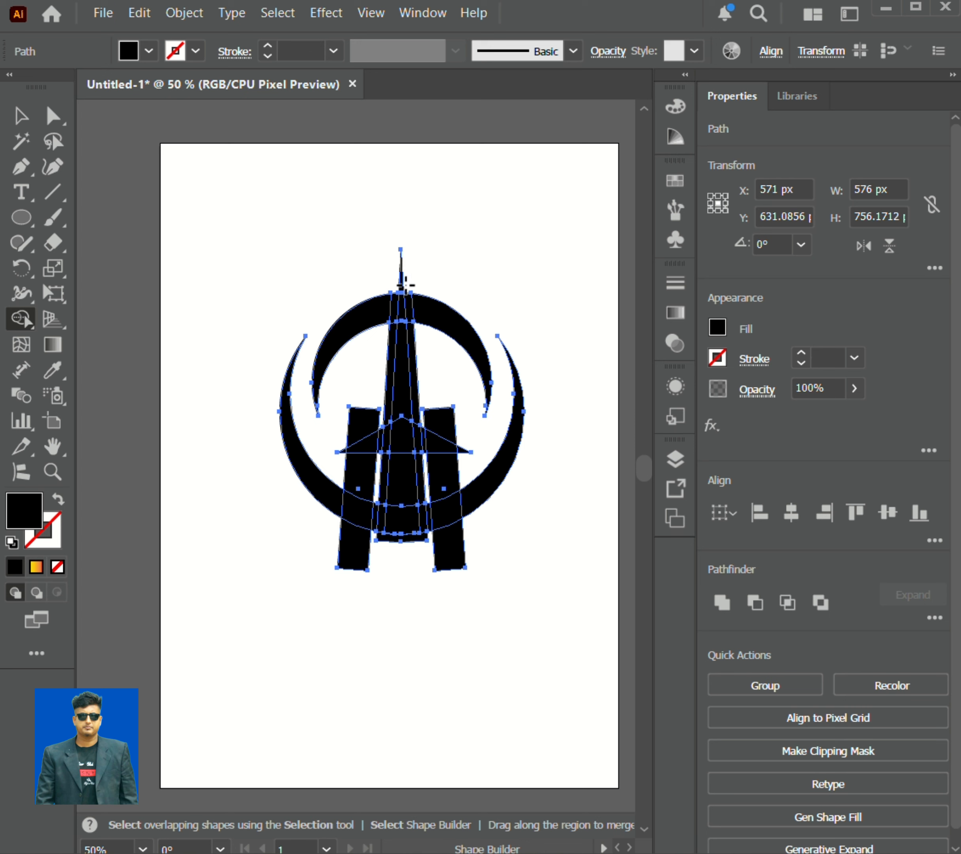
# Remove the offset strip along the spike's left side and the left bar's end above the triangle with Shape Builder.
pyautogui.moveTo(390, 287)
pyautogui.mouseDown()
pyautogui.moveTo(385, 451)
pyautogui.moveTo(385, 407)
pyautogui.moveTo(352, 423)
pyautogui.moveTo(342, 448)
pyautogui.mouseUp()
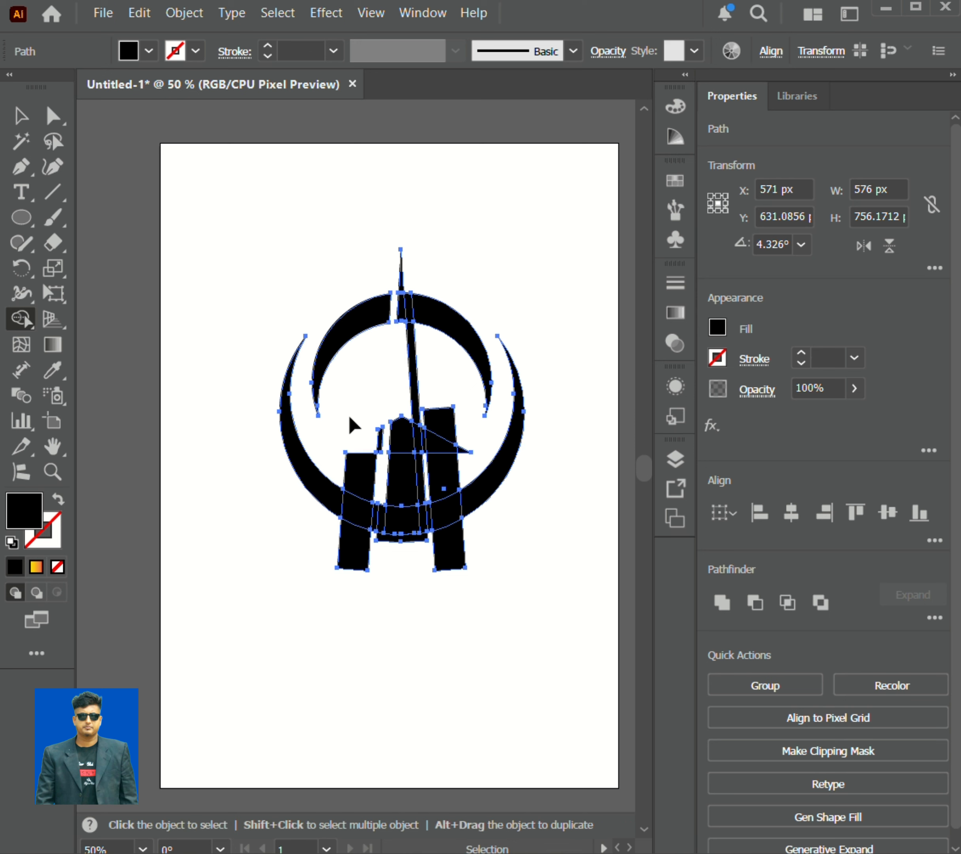
pyautogui.hotkey('ctrl', 'z')
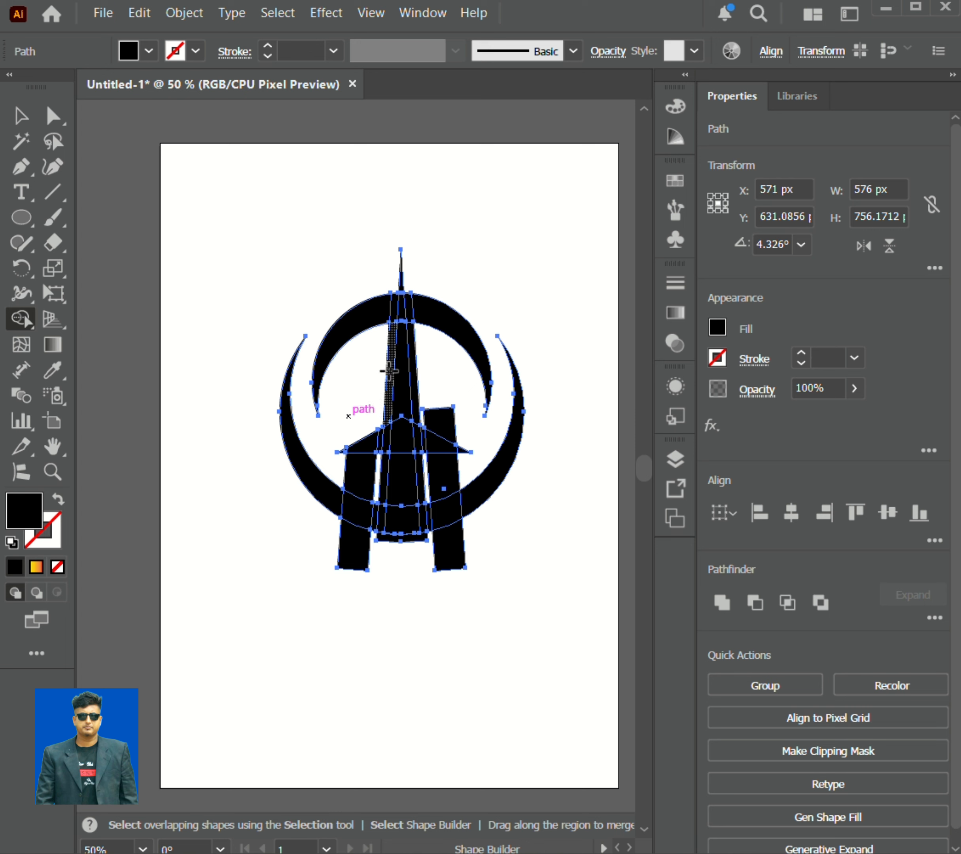
pyautogui.moveTo(389, 371); pyautogui.dragTo(394, 299)
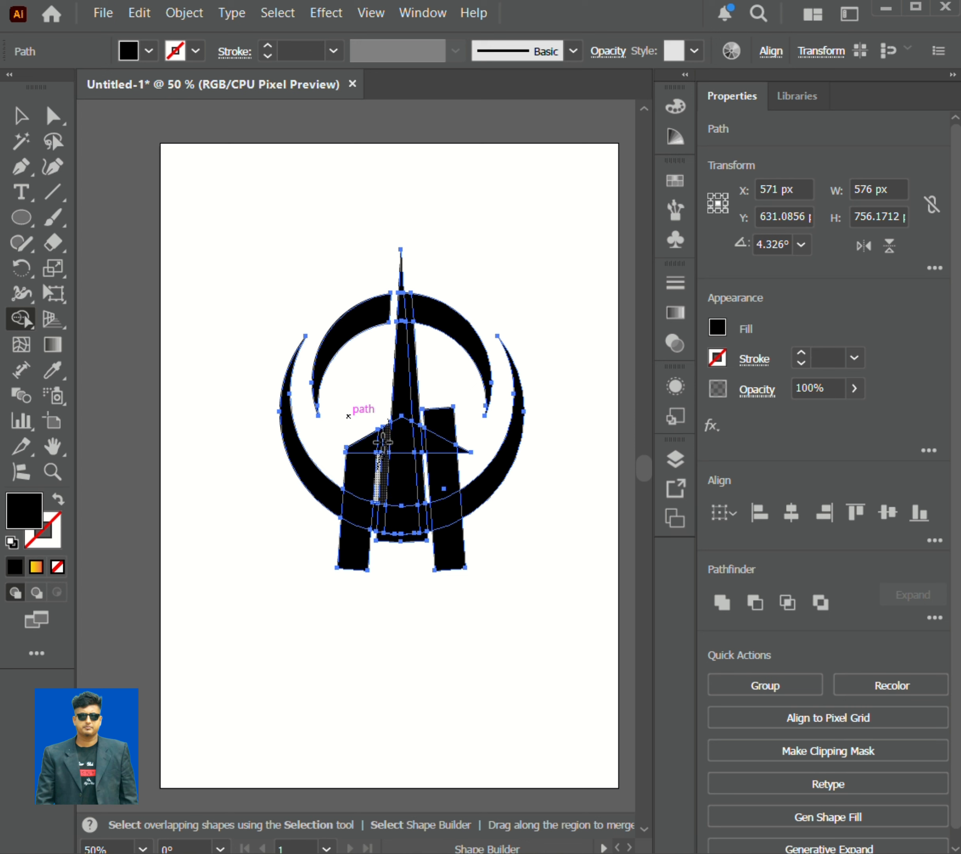
pyautogui.keyDown('alt'); pyautogui.click(380, 426); pyautogui.keyUp('alt')
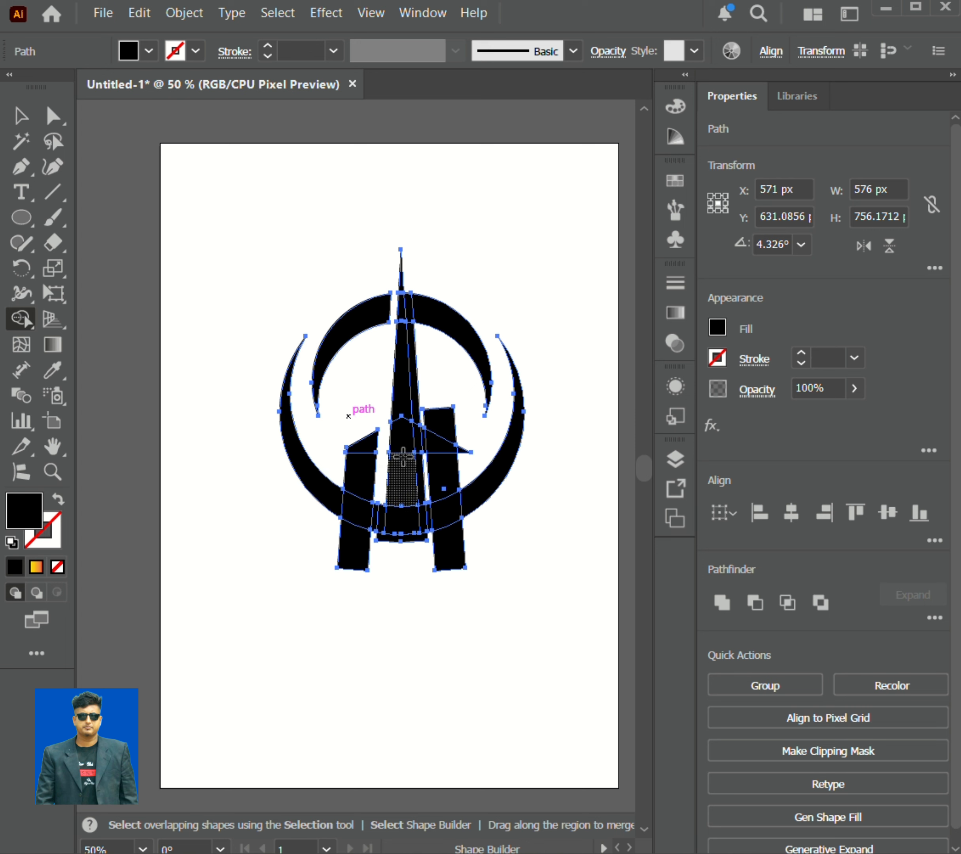
# Remove the offset strip along the spike's right side and the right bar's end above the triangle with Shape Builder.
pyautogui.keyDown('alt'); pyautogui.click(412, 361); pyautogui.keyUp('alt')
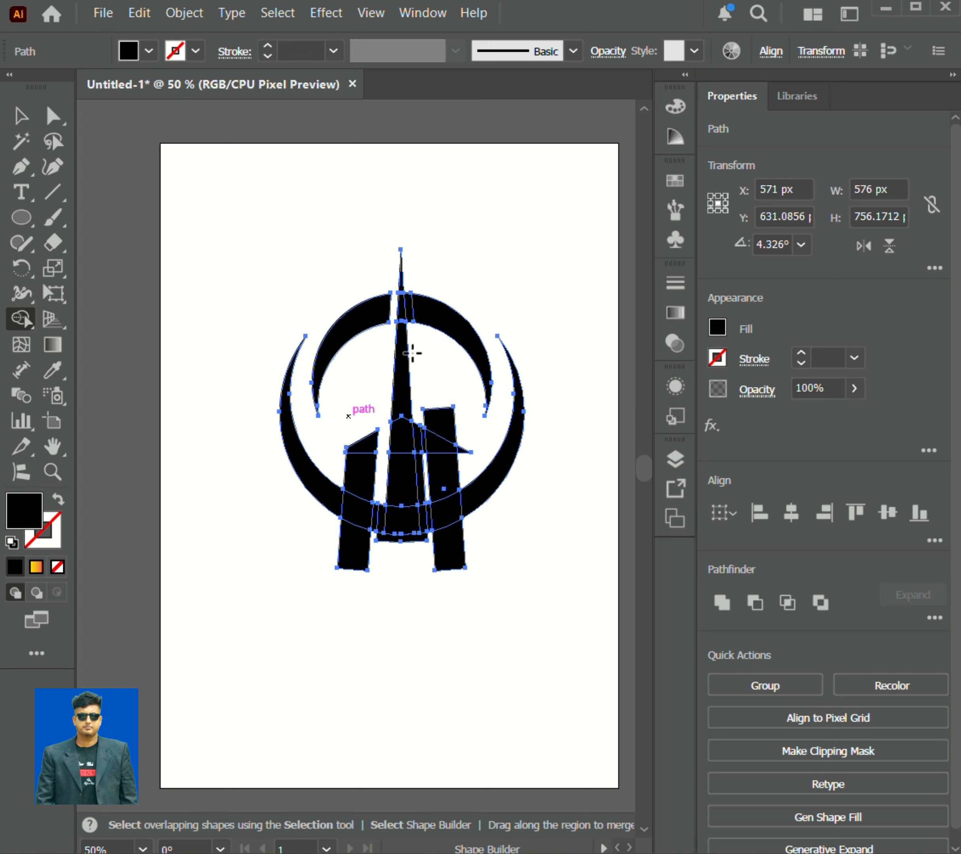
pyautogui.keyDown('alt'); pyautogui.click(408, 296); pyautogui.keyUp('alt')
pyautogui.keyDown('alt'); pyautogui.click(402, 311); pyautogui.keyUp('alt')
pyautogui.hotkey('ctrl', 'z')
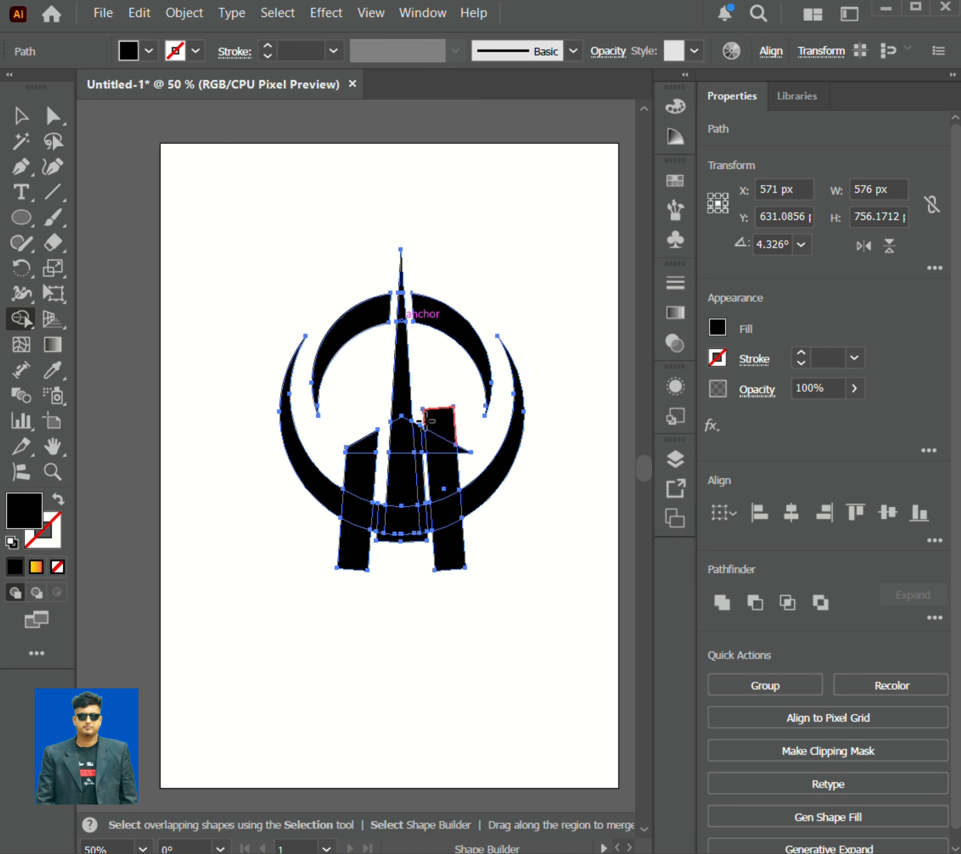
pyautogui.keyDown('alt'); pyautogui.click(449, 436); pyautogui.keyUp('alt')
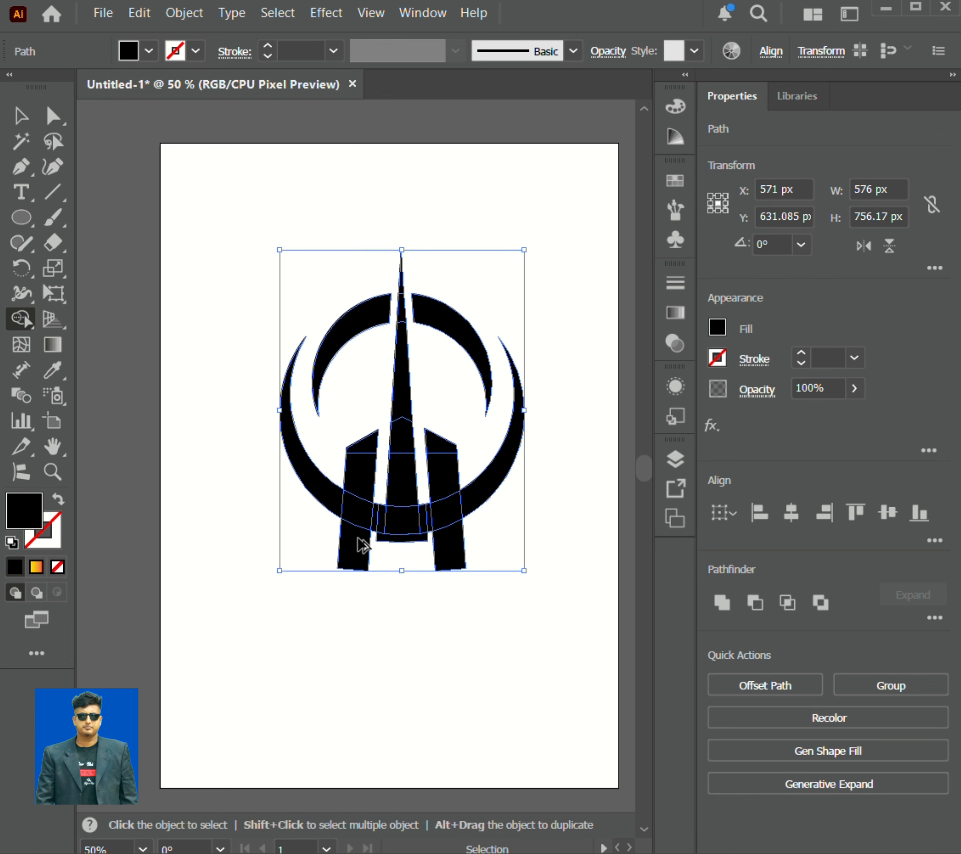
# Remove the offset pieces beside and below the spike's base where it crosses the lower crescent.
pyautogui.scroll(2, 358, 543)
pyautogui.press('alt')
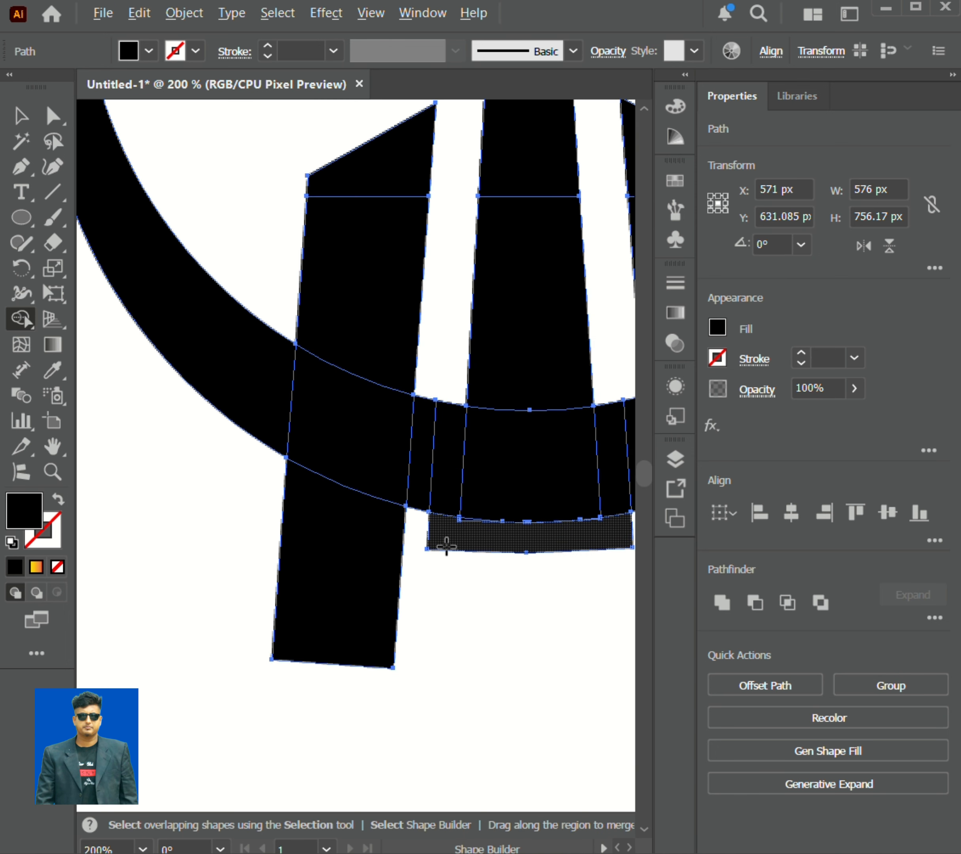
pyautogui.keyDown('alt'); pyautogui.click(446, 545); pyautogui.keyUp('alt')
pyautogui.keyDown('alt'); pyautogui.click(444, 455); pyautogui.keyUp('alt')
pyautogui.keyDown('alt'); pyautogui.click(433, 405); pyautogui.keyUp('alt')
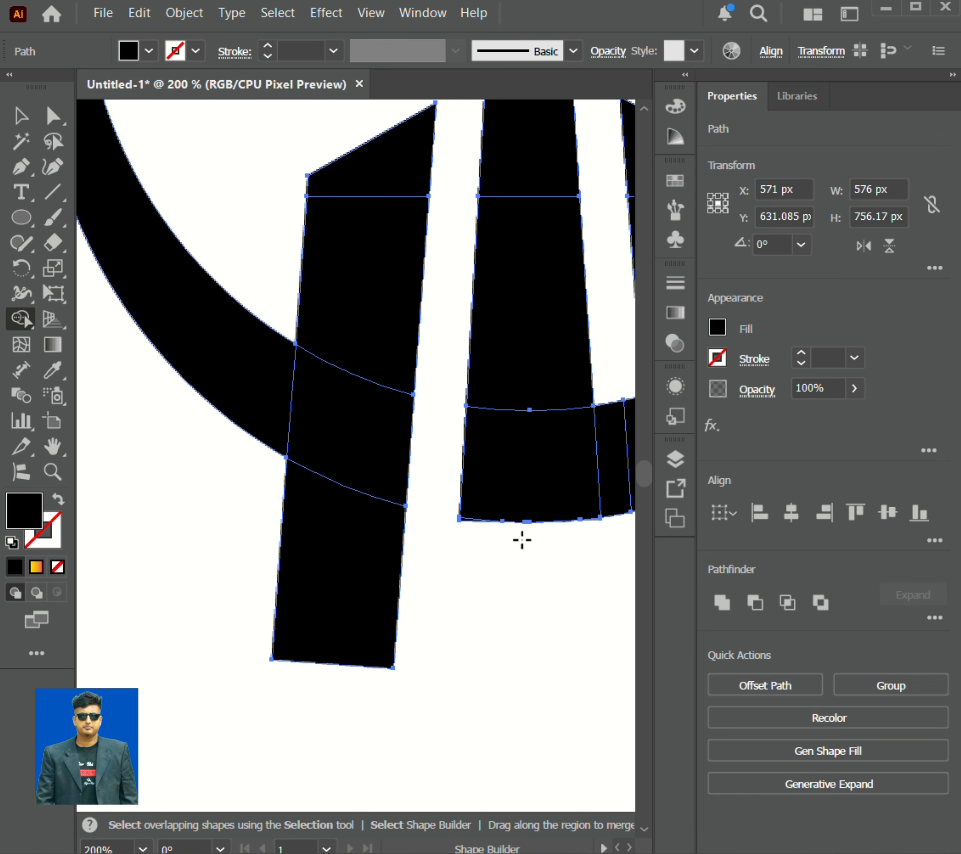
pyautogui.keyDown('alt'); pyautogui.click(606, 473); pyautogui.keyUp('alt')
pyautogui.keyDown('alt'); pyautogui.click(623, 457); pyautogui.keyUp('alt')
# Remove both bar ends that project below the lower crescent with Shape Builder.
pyautogui.hscroll(3, 630, 461)
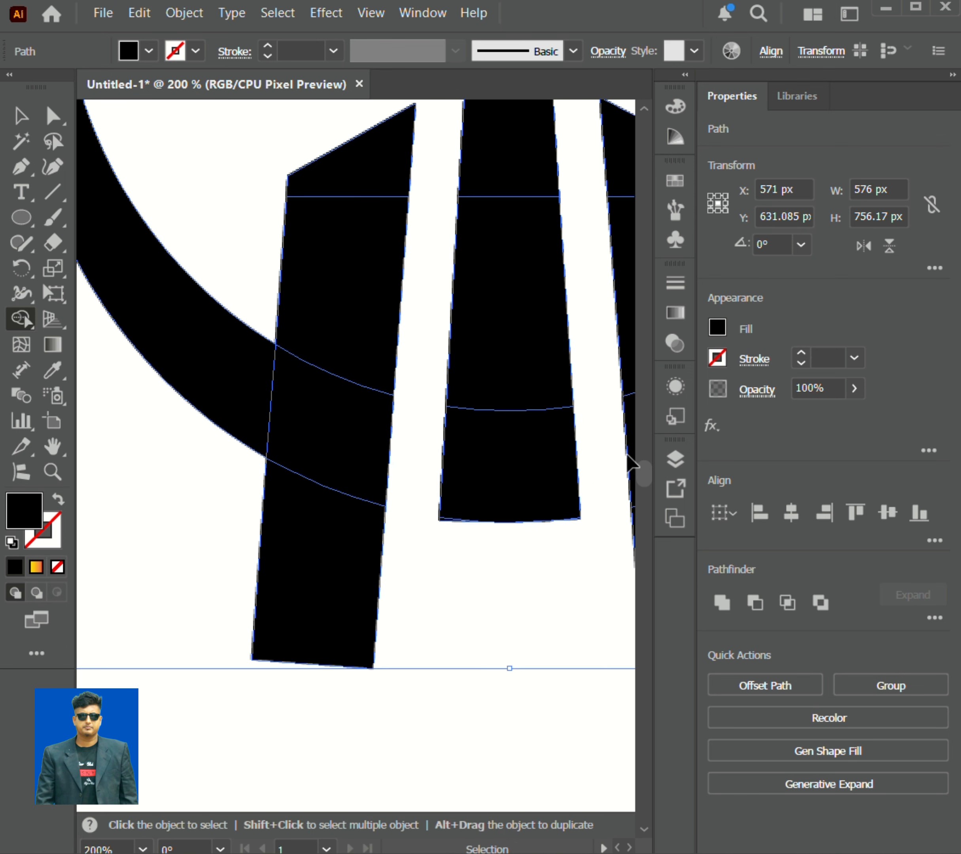
pyautogui.hscroll(1, 627, 455)
pyautogui.moveTo(572, 555)
pyautogui.mouseDown()
pyautogui.moveTo(301, 598)
pyautogui.moveTo(181, 557)
pyautogui.mouseUp()
# Merge the spike's lower regions into one shape and unite each bar with its adjoining part of the lower crescent.
pyautogui.scroll(3, 338, 453)
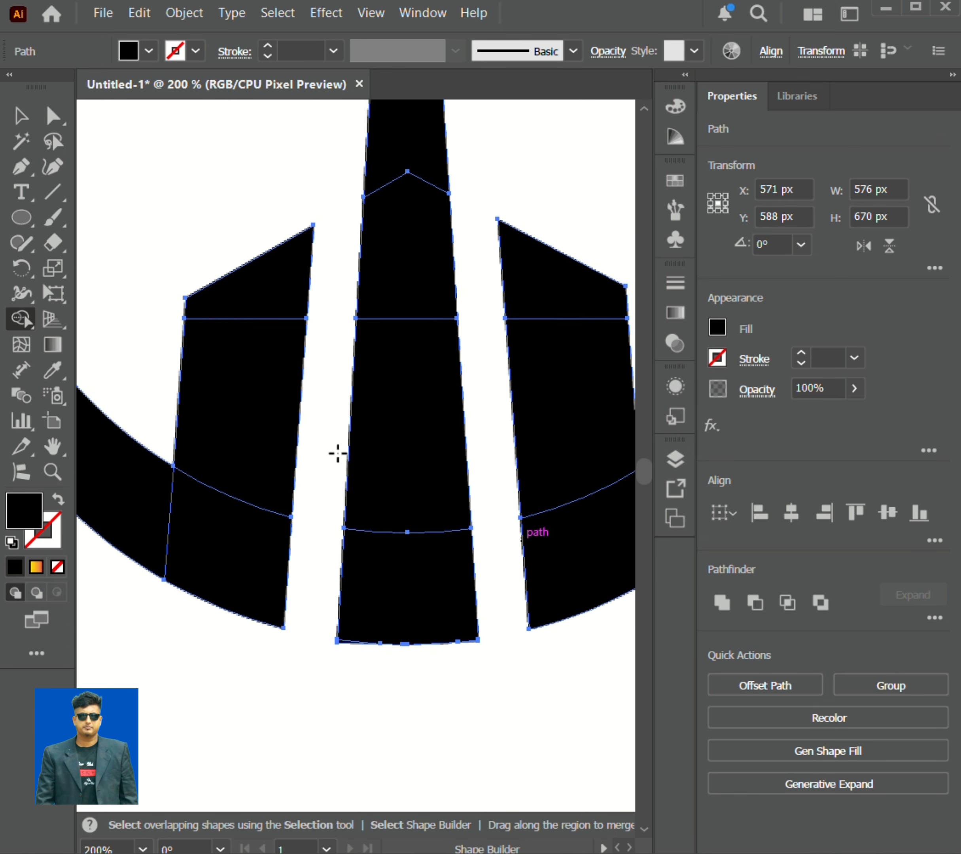
pyautogui.moveTo(407, 144)
pyautogui.mouseDown()
pyautogui.moveTo(407, 575)
pyautogui.moveTo(346, 620)
pyautogui.mouseUp()
pyautogui.moveTo(246, 567)
pyautogui.mouseDown()
pyautogui.moveTo(261, 317)
pyautogui.moveTo(240, 425)
pyautogui.moveTo(172, 521)
pyautogui.moveTo(133, 496)
pyautogui.mouseUp()
pyautogui.moveTo(559, 291); pyautogui.dragTo(588, 505)
pyautogui.hscroll(2, 575, 557)
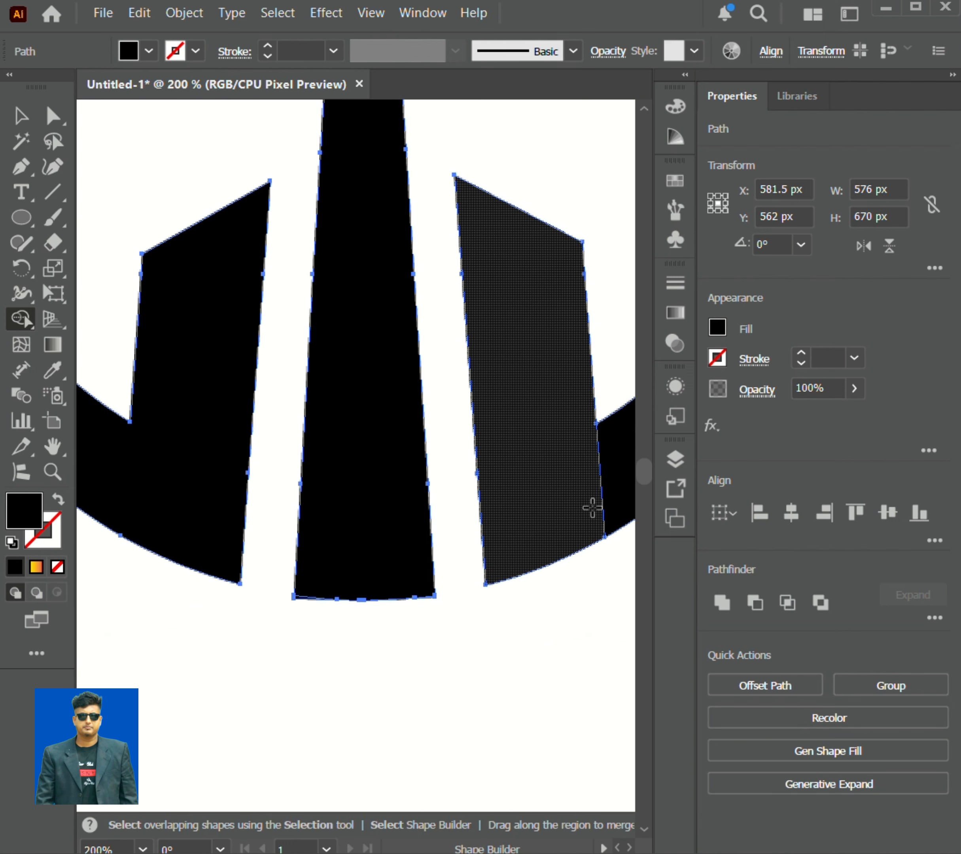
# Deselect the artwork and examine the trimmed emblem as a whole.
pyautogui.scroll(-5, 568, 503)
pyautogui.scroll(-1, 552, 474)
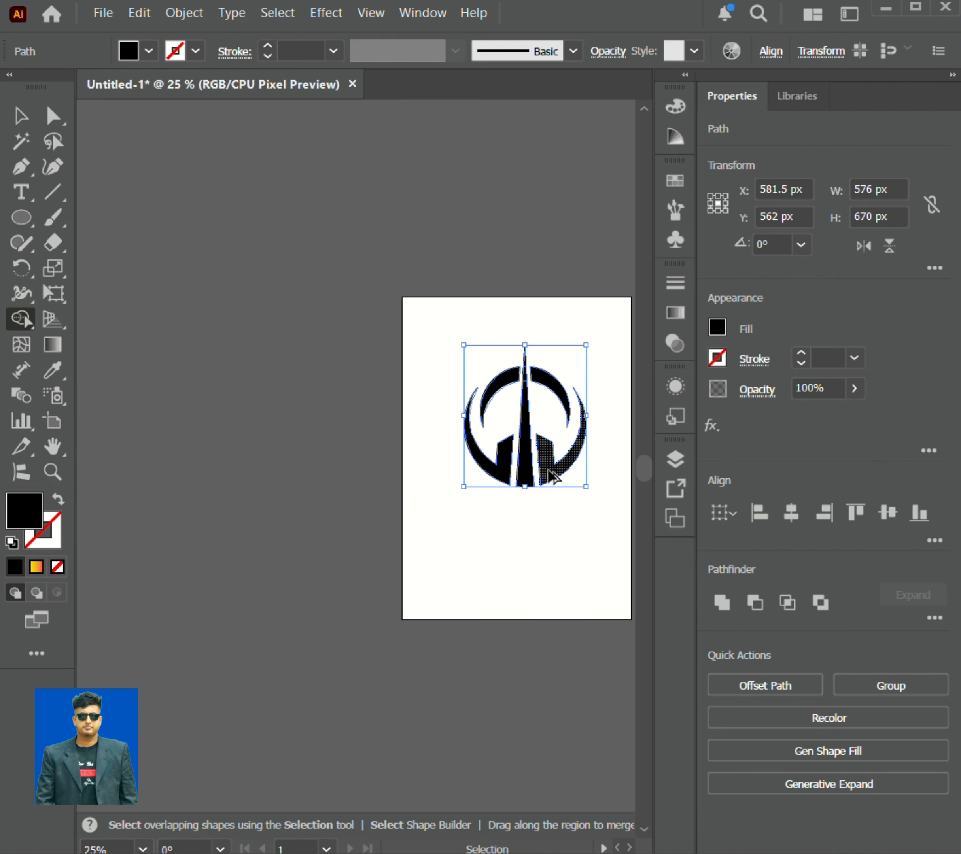
pyautogui.scroll(2, 533, 405)
pyautogui.press('v')
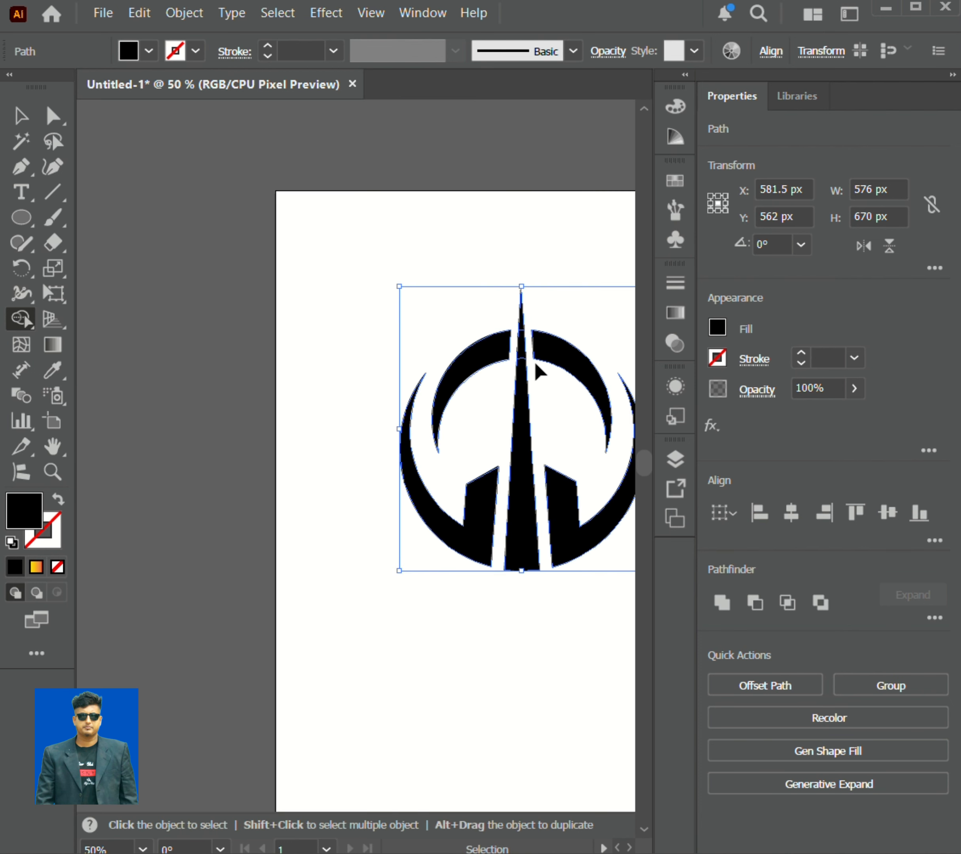
pyautogui.scroll(4, 534, 362)
pyautogui.scroll(-2, 533, 359)
pyautogui.hotkey('shift', 'm')
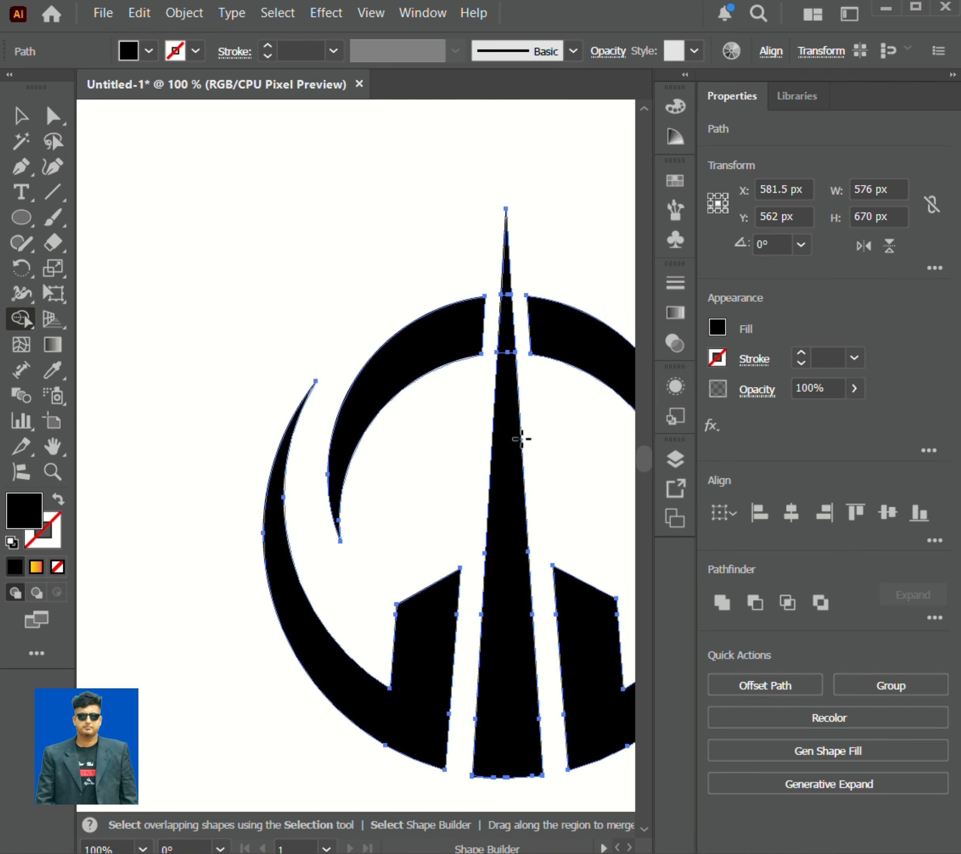
pyautogui.click(21, 116)
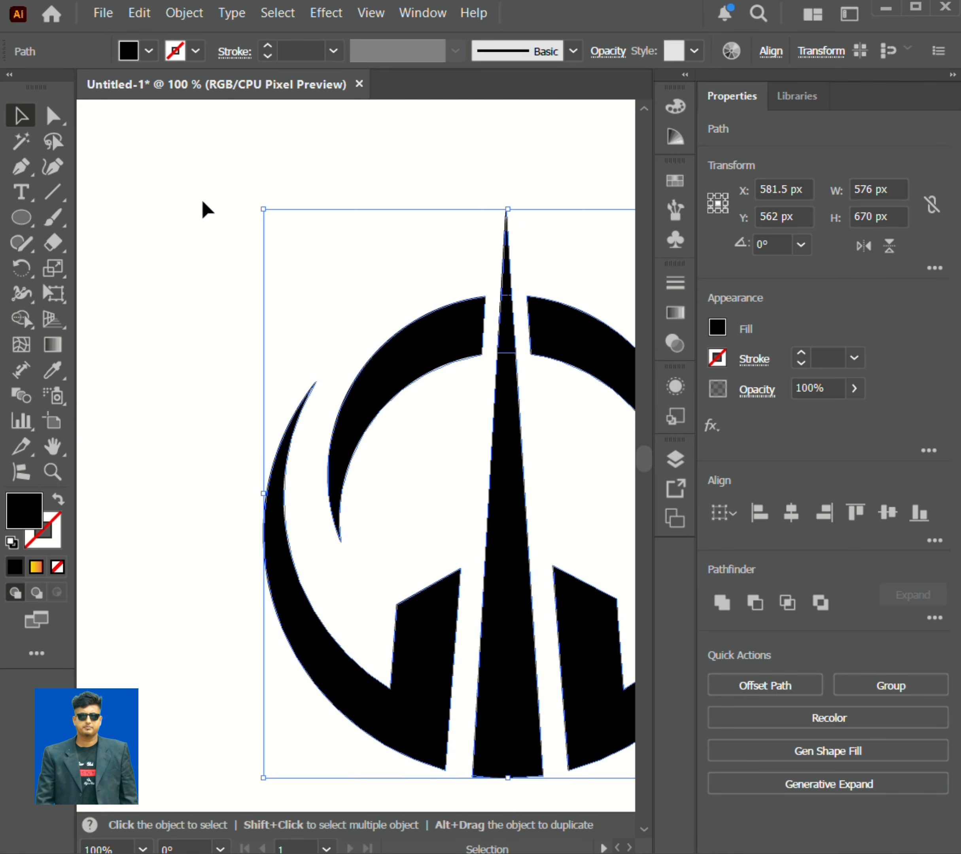
pyautogui.click(276, 153)
pyautogui.hscroll(6, 538, 532)
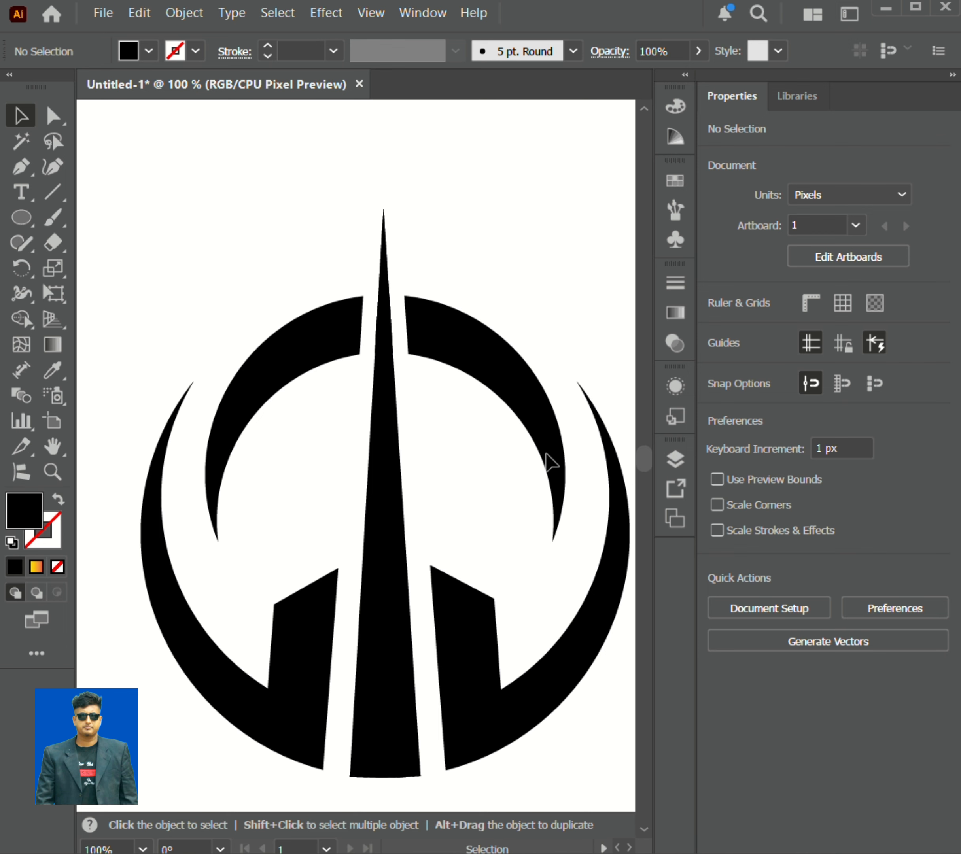
pyautogui.scroll(-2, 531, 500)
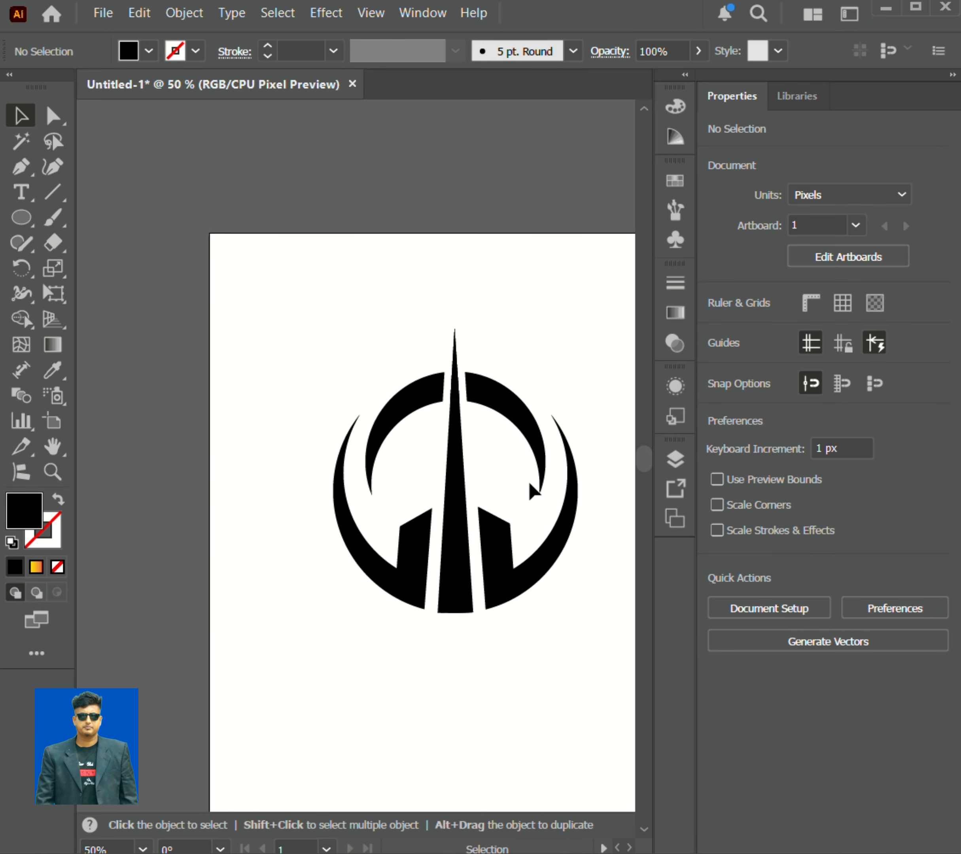
pyautogui.scroll(-5, 533, 486)
pyautogui.hscroll(3, 534, 485)
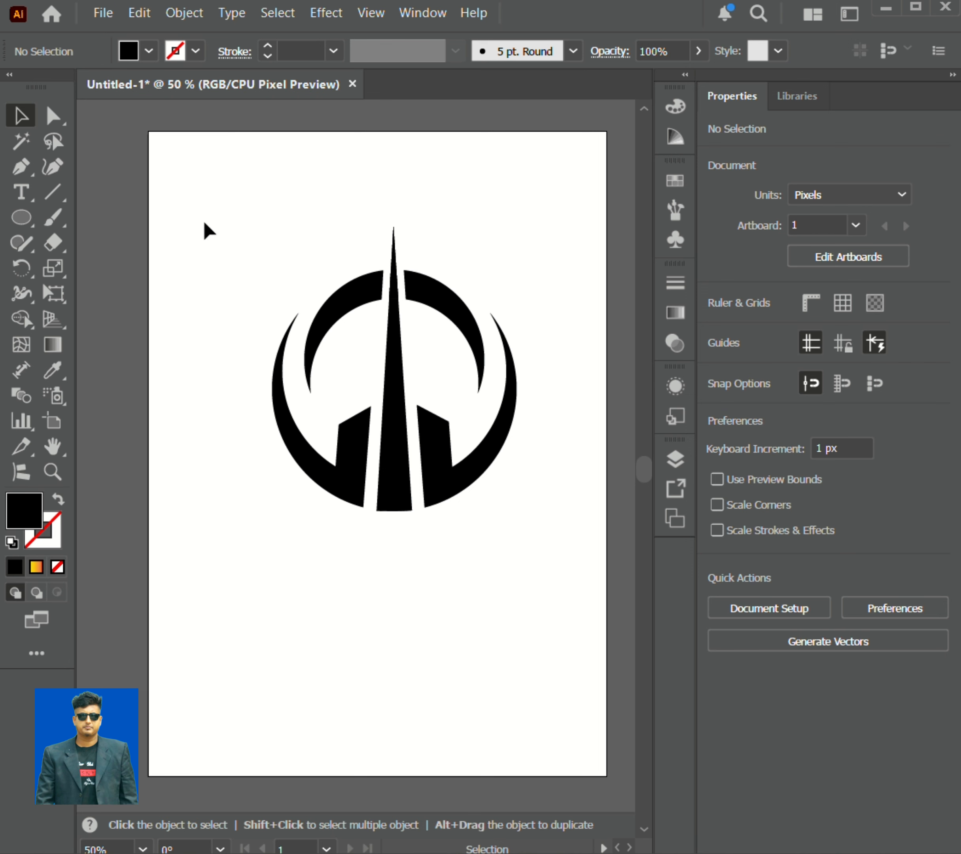
pyautogui.moveTo(204, 221); pyautogui.dragTo(501, 605)
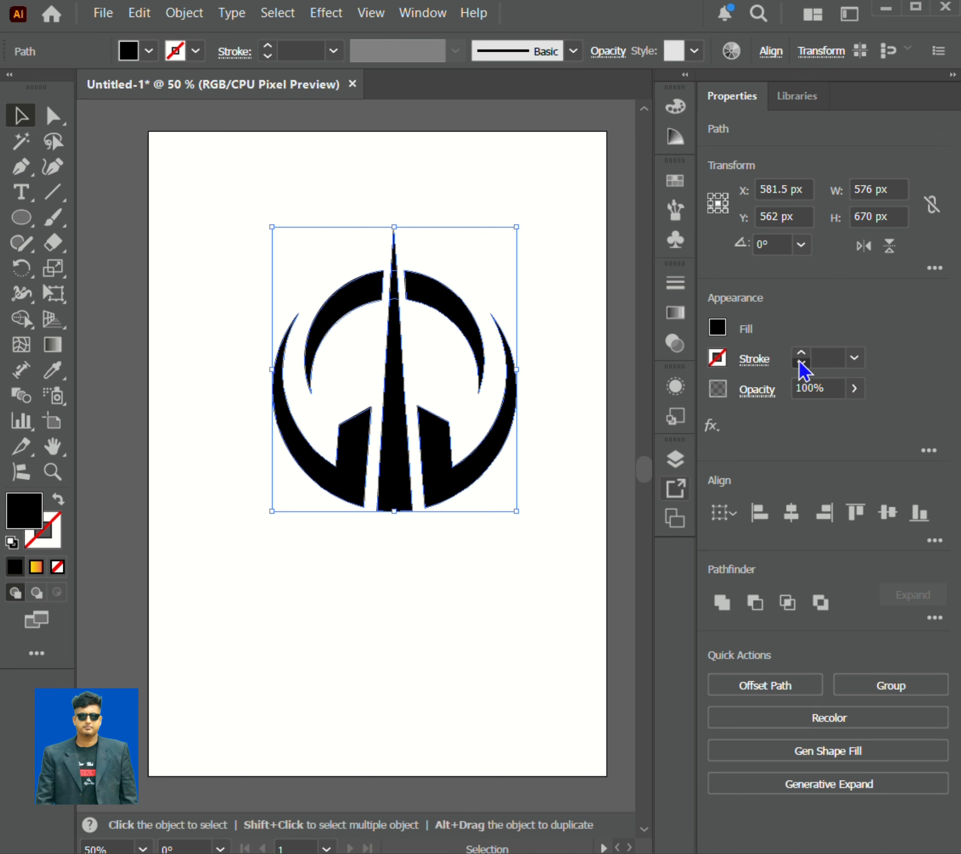
pyautogui.click(379, 603)
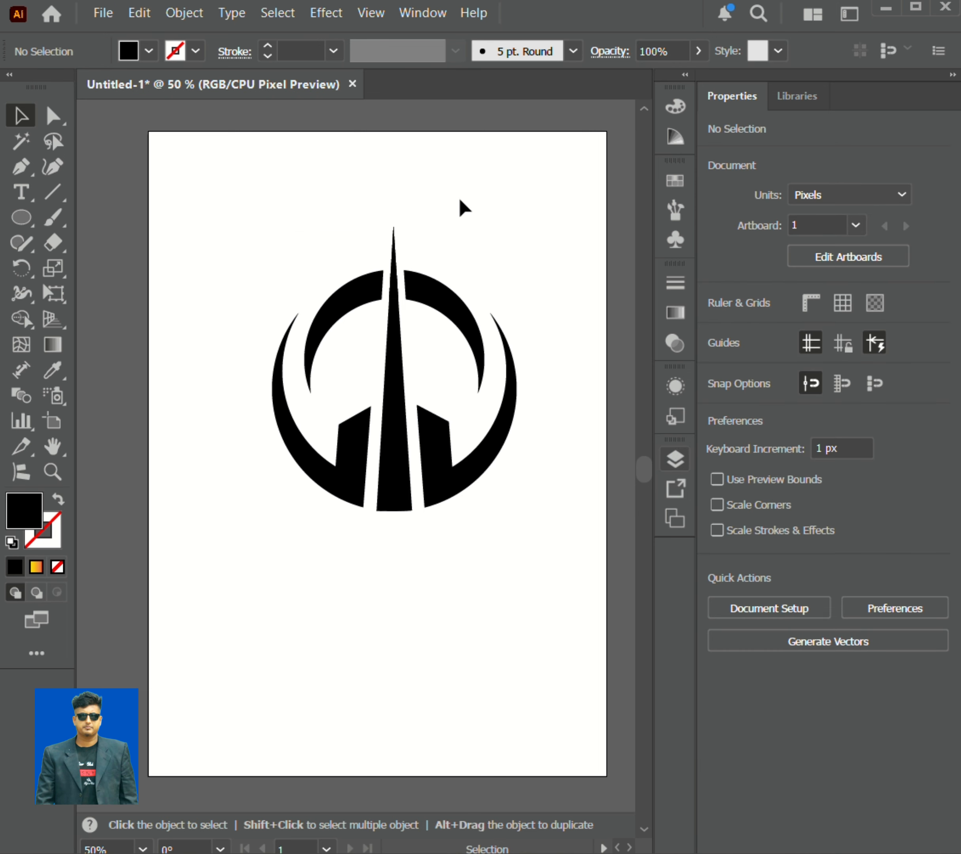
pyautogui.click(421, 287)
pyautogui.press('ctrl')
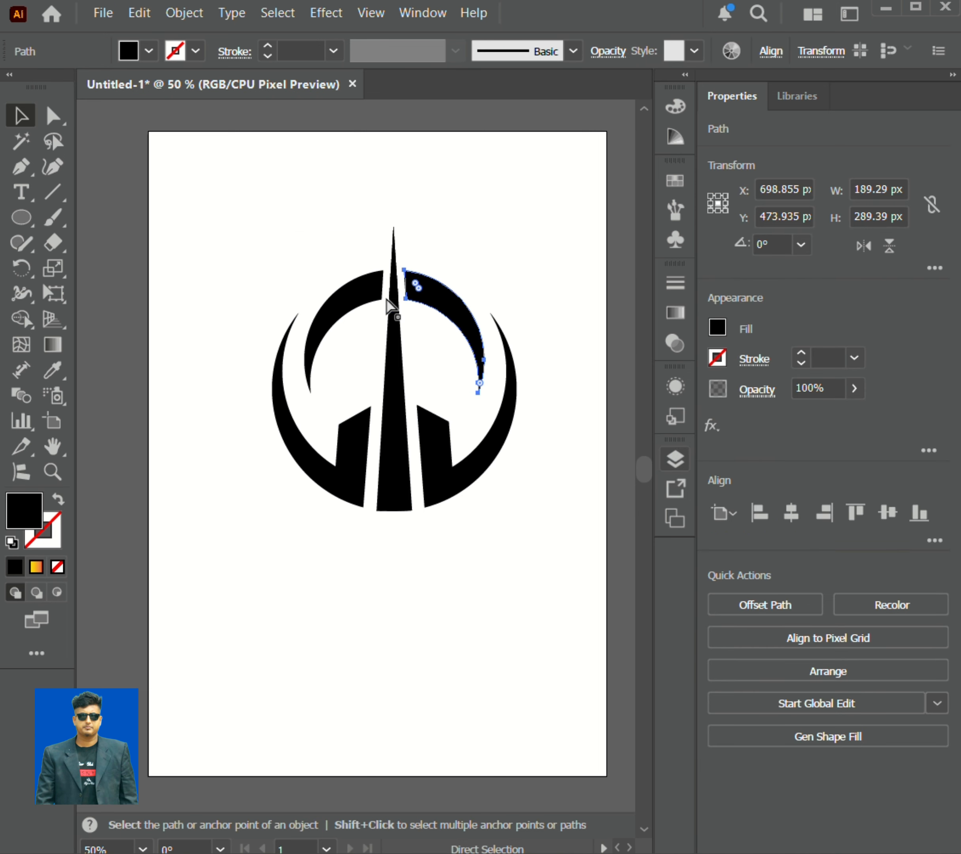
pyautogui.moveTo(142, 217); pyautogui.dragTo(520, 547)
pyautogui.click(555, 324)
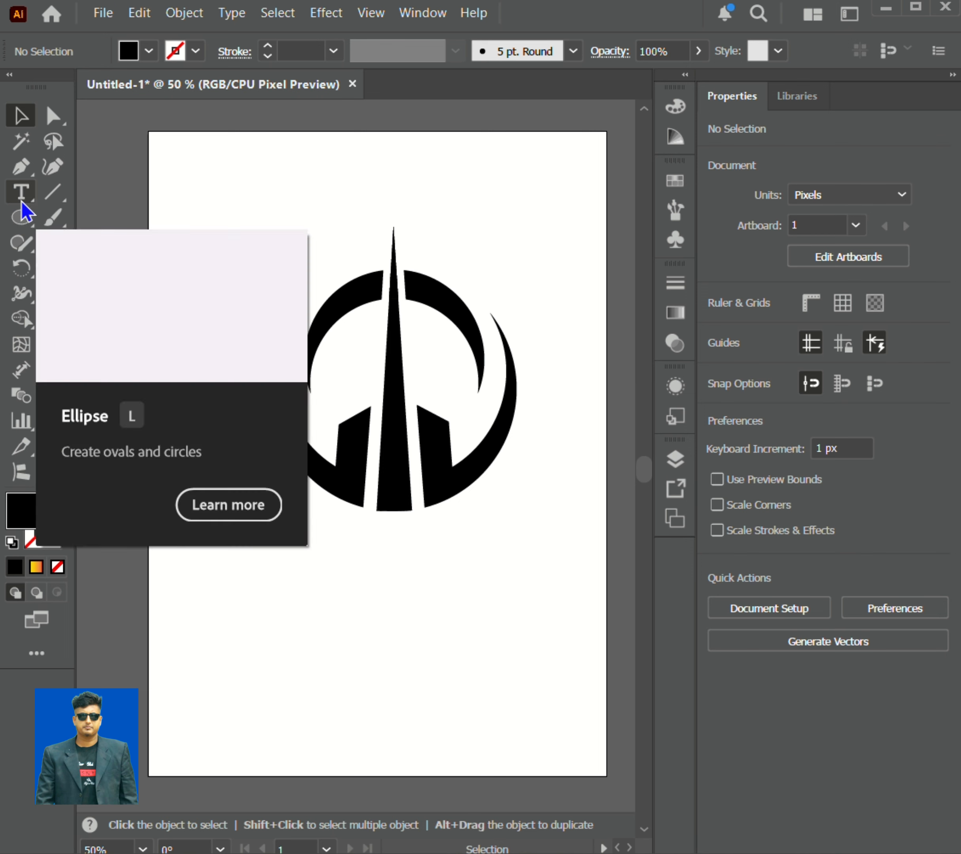
# Add a Lorem ipsum text line in Li Kobita Free Unicode, enlarge it to about 582 px wide and place it beneath the emblem.
pyautogui.click(21, 196)
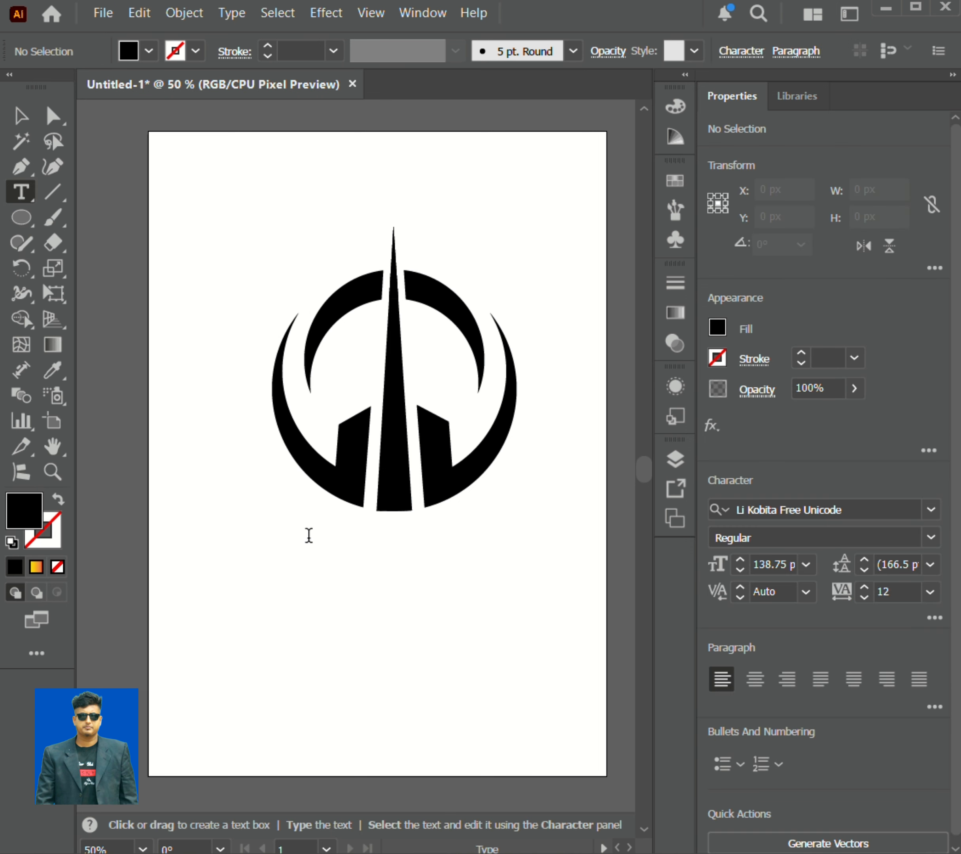
pyautogui.click(309, 534)
pyautogui.click(20, 116)
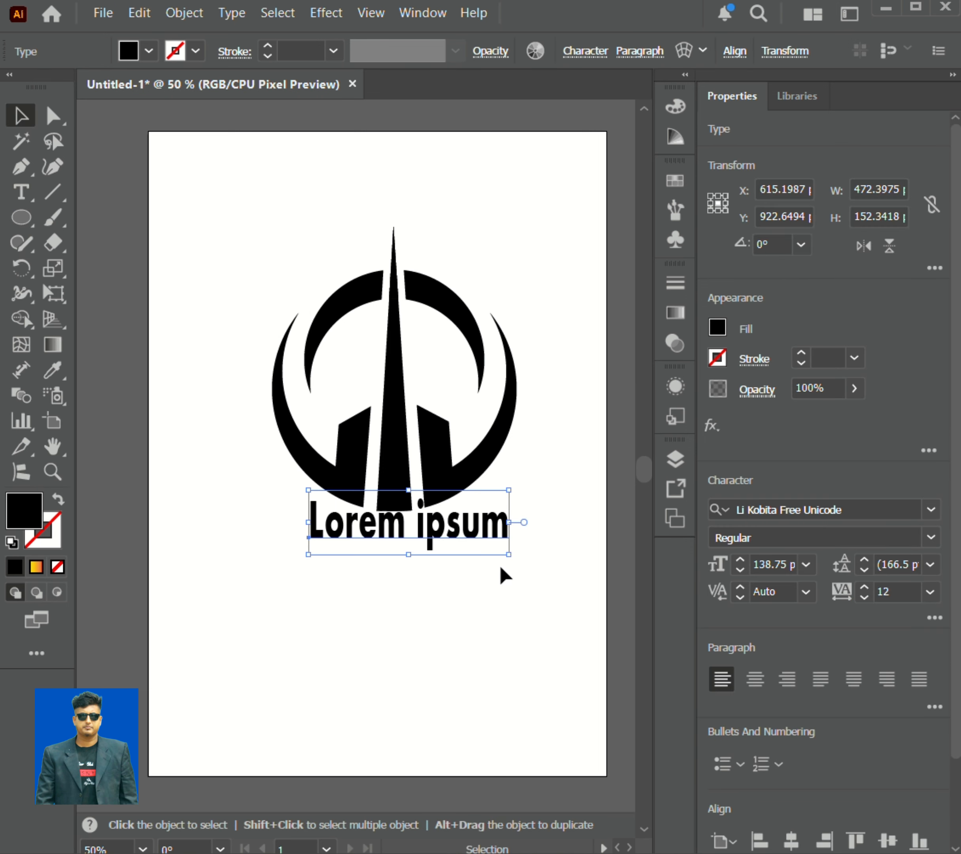
pyautogui.moveTo(508, 555); pyautogui.dragTo(555, 569)
pyautogui.moveTo(513, 551); pyautogui.dragTo(486, 572)
# Replace the placeholder text beneath the emblem with REALESTATE.
pyautogui.doubleClick(506, 547)
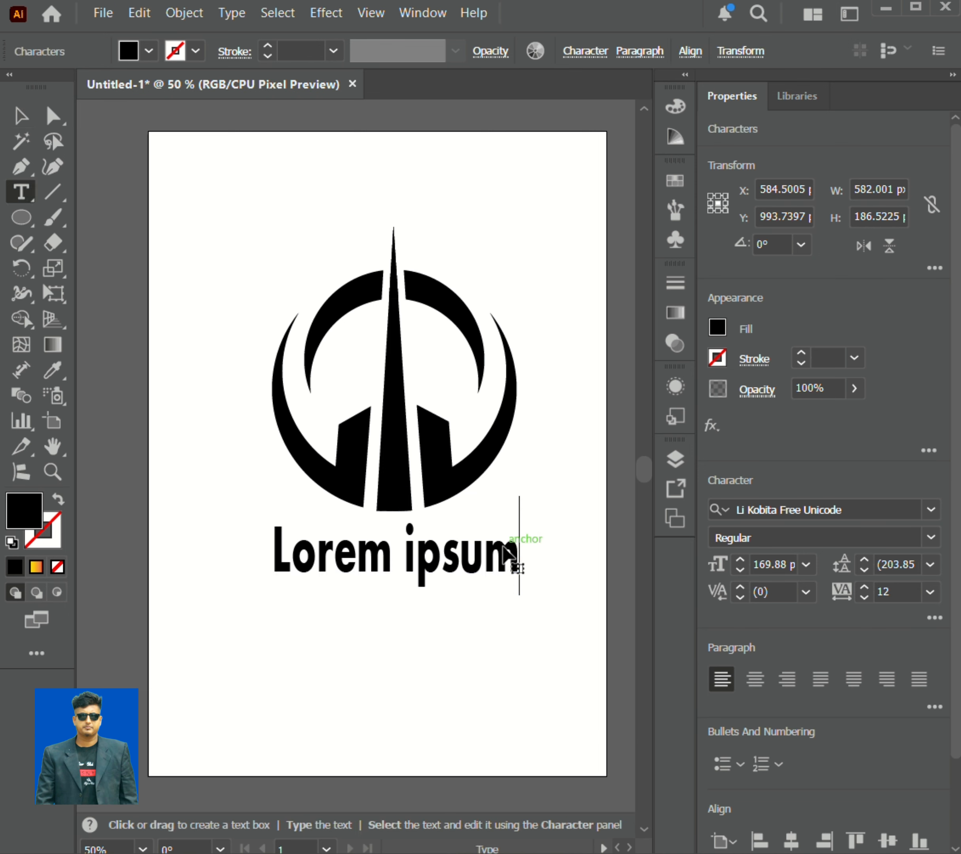
pyautogui.press('BackSpace')
pyautogui.press('BackSpace')
pyautogui.press('BackSpace')
pyautogui.press('BackSpace')
pyautogui.press('BackSpace')
pyautogui.press('BackSpace')
pyautogui.press('BackSpace')
pyautogui.press('BackSpace')
pyautogui.press('BackSpace')
pyautogui.press('BackSpace')
pyautogui.press('BackSpace')
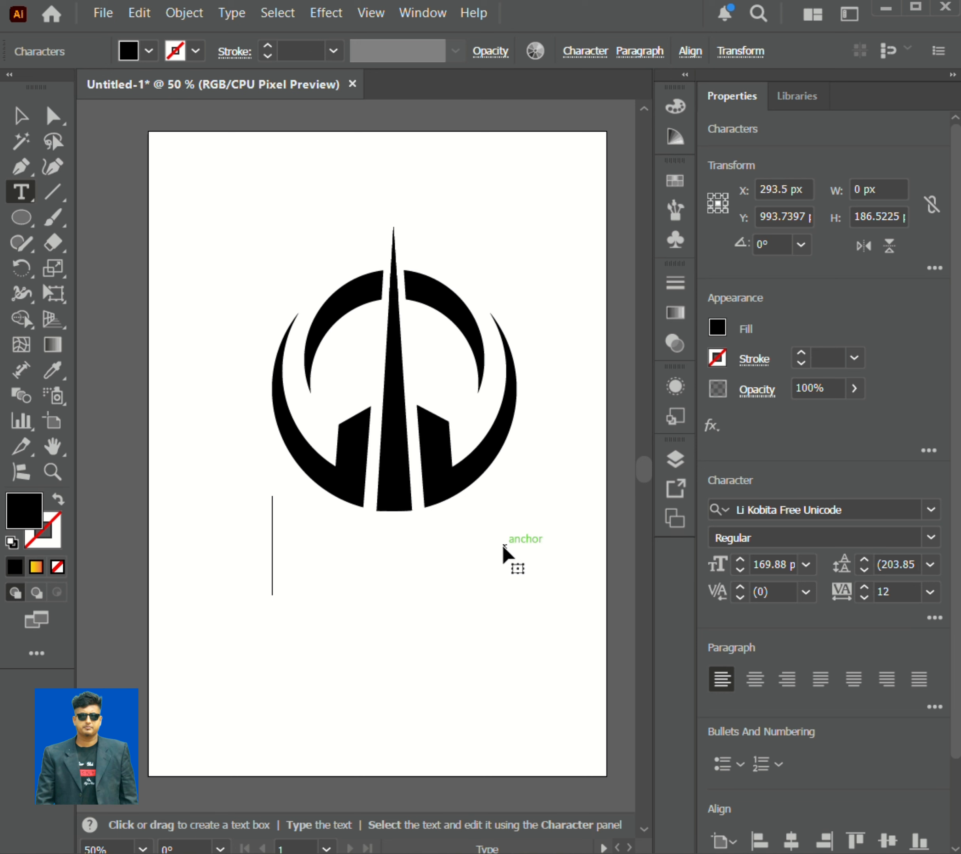
pyautogui.write('R')
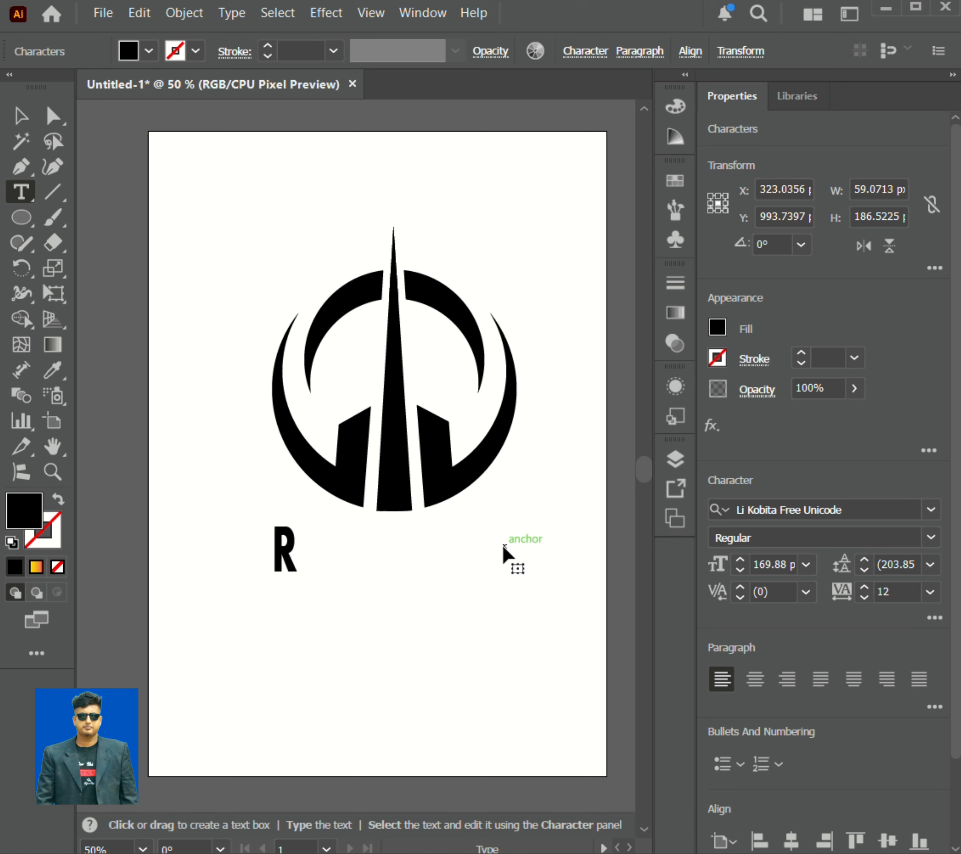
pyautogui.write('EA')
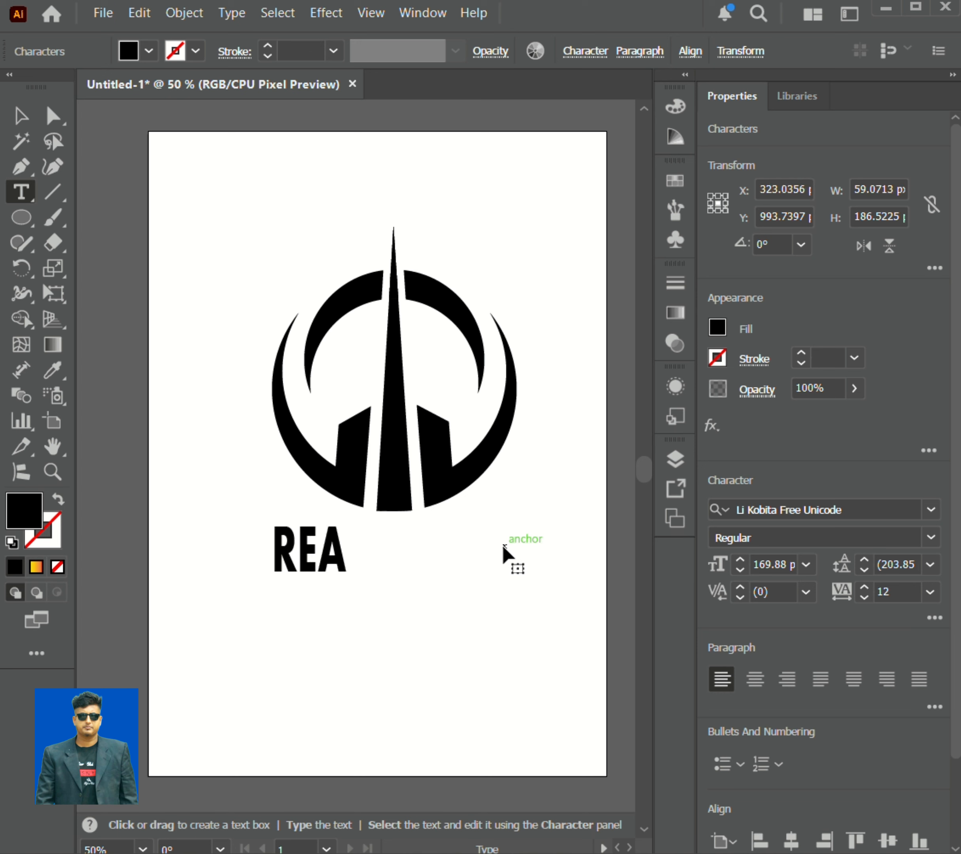
pyautogui.write('LES')
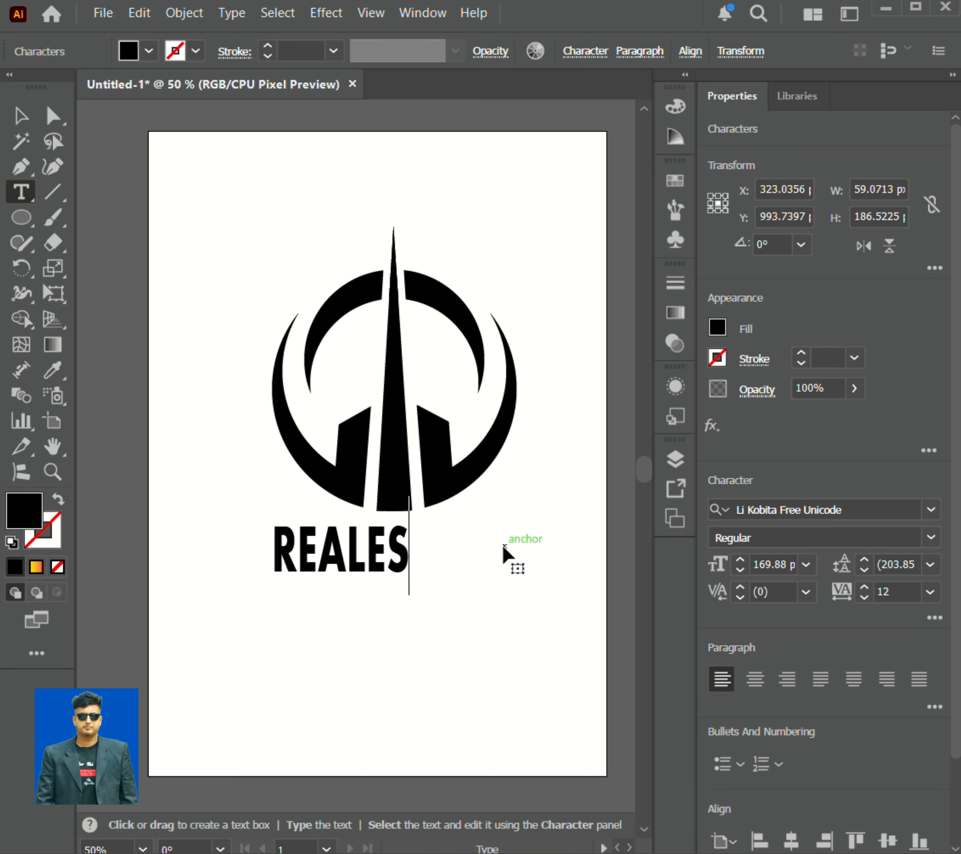
pyautogui.write('TATE')
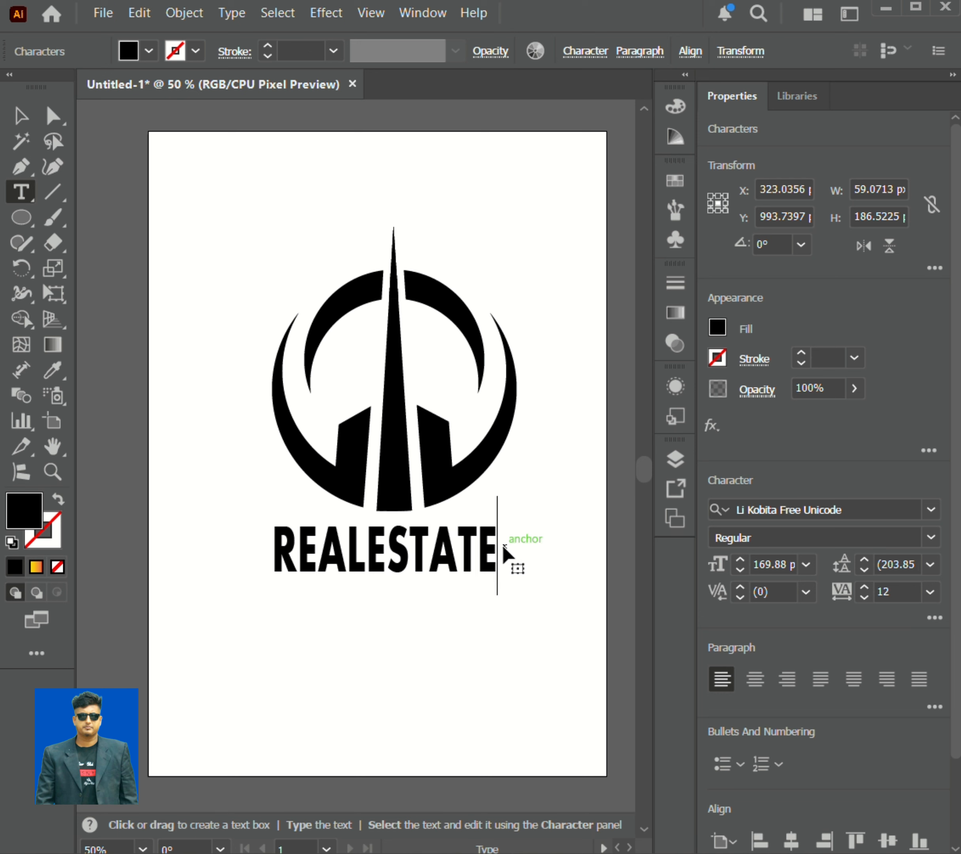
# Resize REALESTATE to about 611 px wide and place it directly beneath the emblem.
pyautogui.click(21, 116)
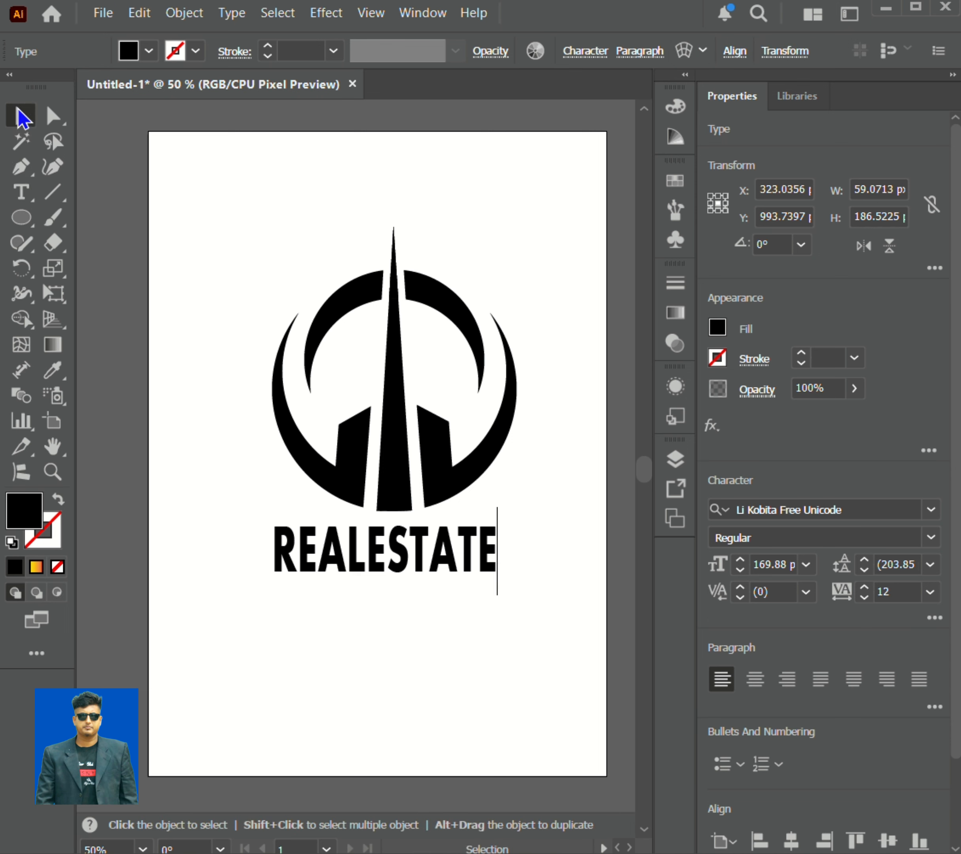
pyautogui.moveTo(497, 592); pyautogui.dragTo(531, 582)
pyautogui.click(574, 427)
pyautogui.moveTo(423, 553)
pyautogui.mouseDown()
pyautogui.moveTo(412, 543)
pyautogui.moveTo(414, 553)
pyautogui.mouseUp()
pyautogui.click(538, 631)
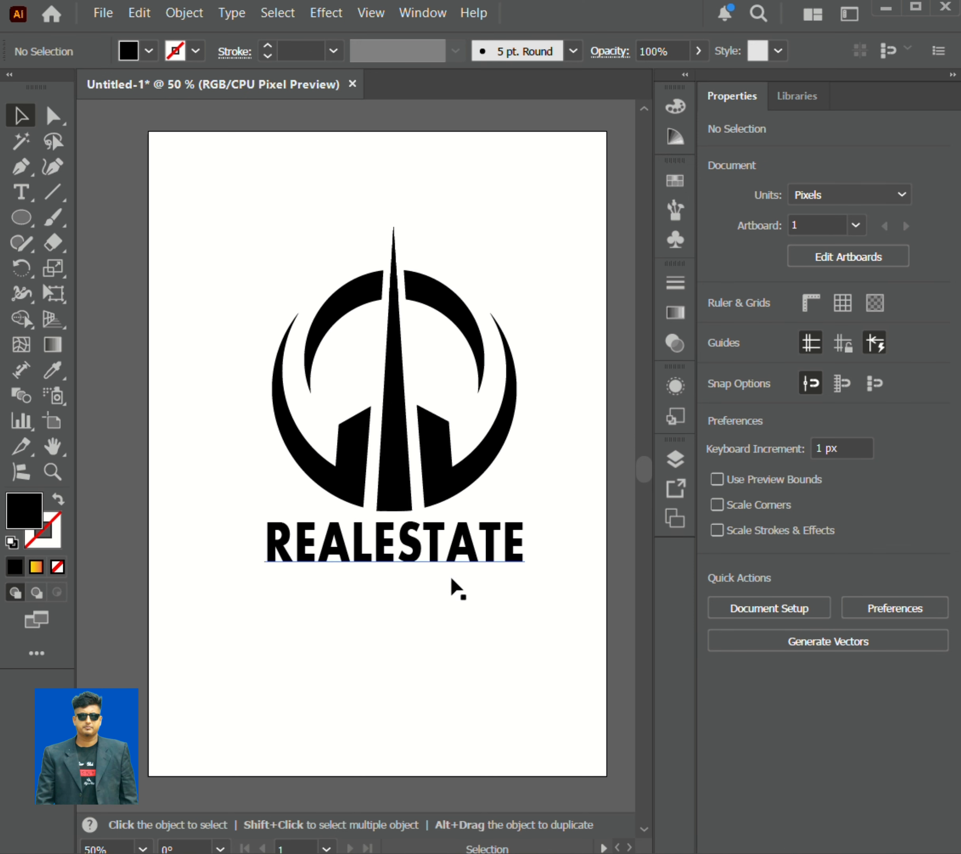
# Add a second Lorem ipsum text line and move it below REALESTATE.
pyautogui.click(21, 192)
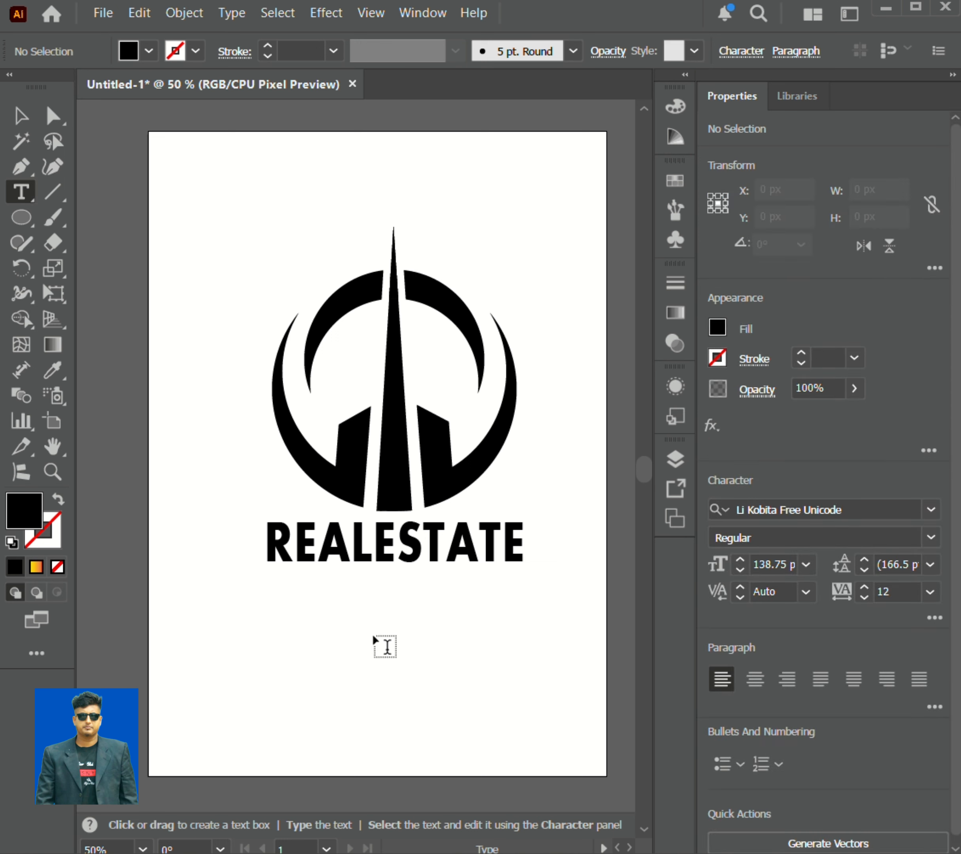
pyautogui.click(349, 585)
pyautogui.click(21, 116)
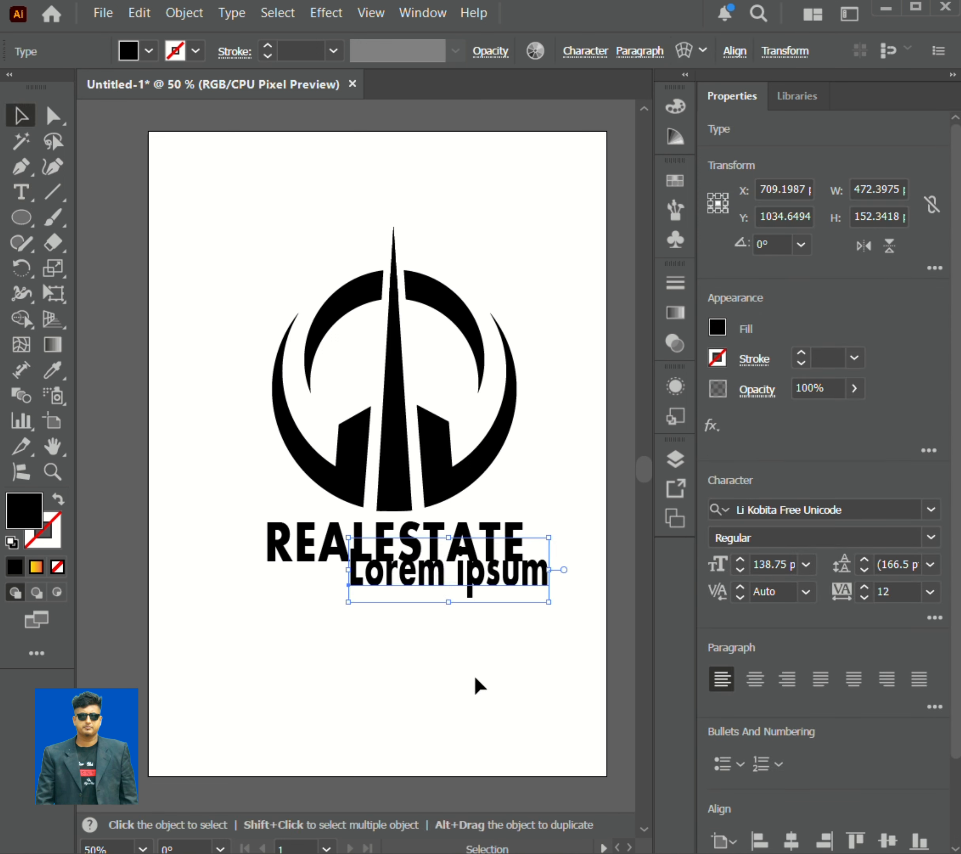
pyautogui.moveTo(473, 577); pyautogui.dragTo(462, 641)
# Replace the new line's placeholder text with PROFESSIONAL LOGO and shift the line back within the artboard beneath REALESTATE.
pyautogui.press('t')
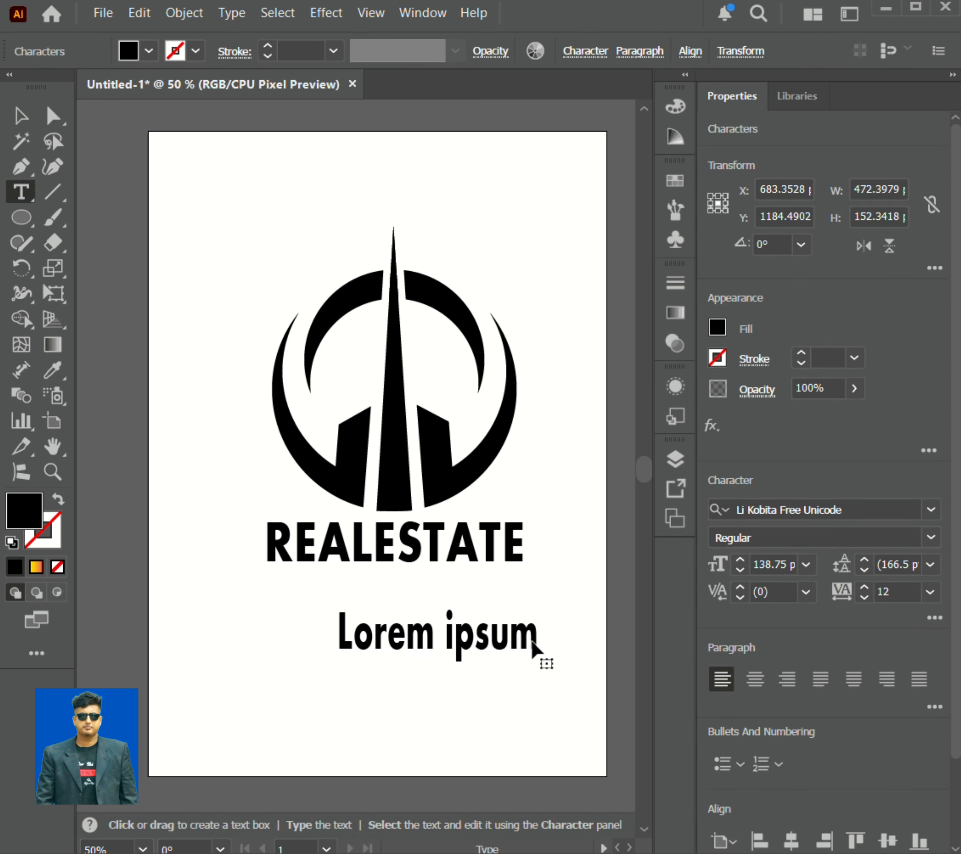
pyautogui.press('BackSpace')
pyautogui.press('BackSpace')
pyautogui.press('BackSpace')
pyautogui.press('BackSpace')
pyautogui.press('BackSpace')
pyautogui.press('BackSpace')
pyautogui.press('BackSpace')
pyautogui.press('BackSpace')
pyautogui.press('BackSpace')
pyautogui.press('BackSpace')
pyautogui.press('BackSpace')
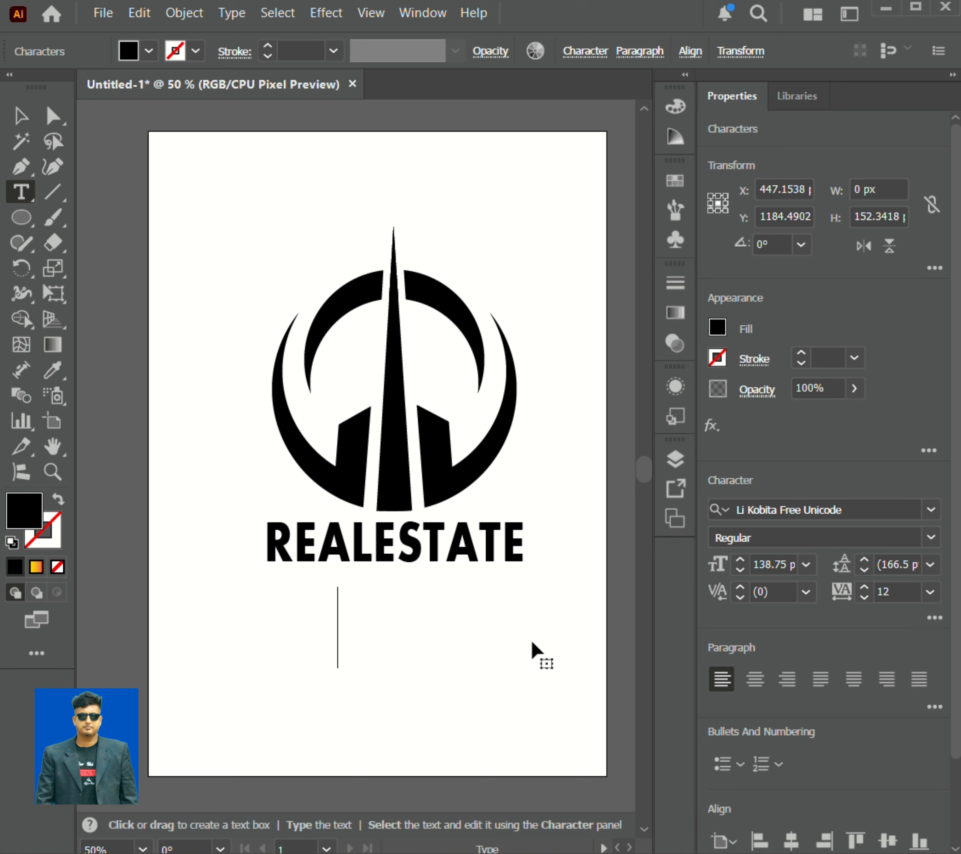
pyautogui.write('PRO')
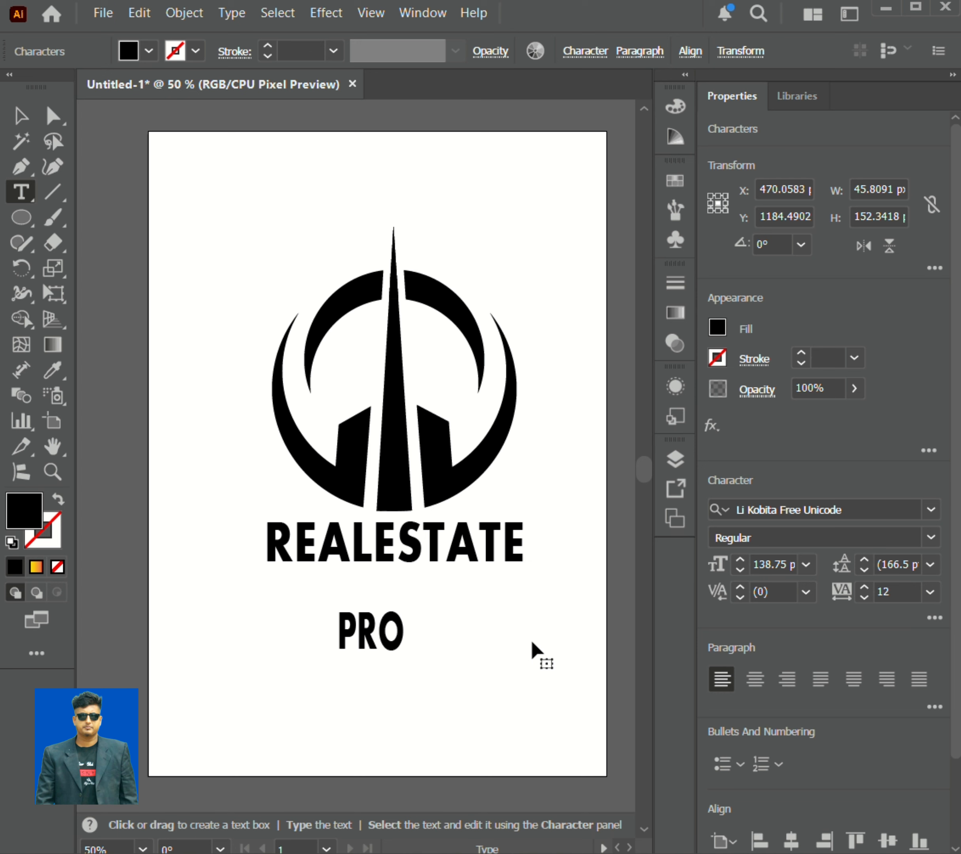
pyautogui.write('FESSI')
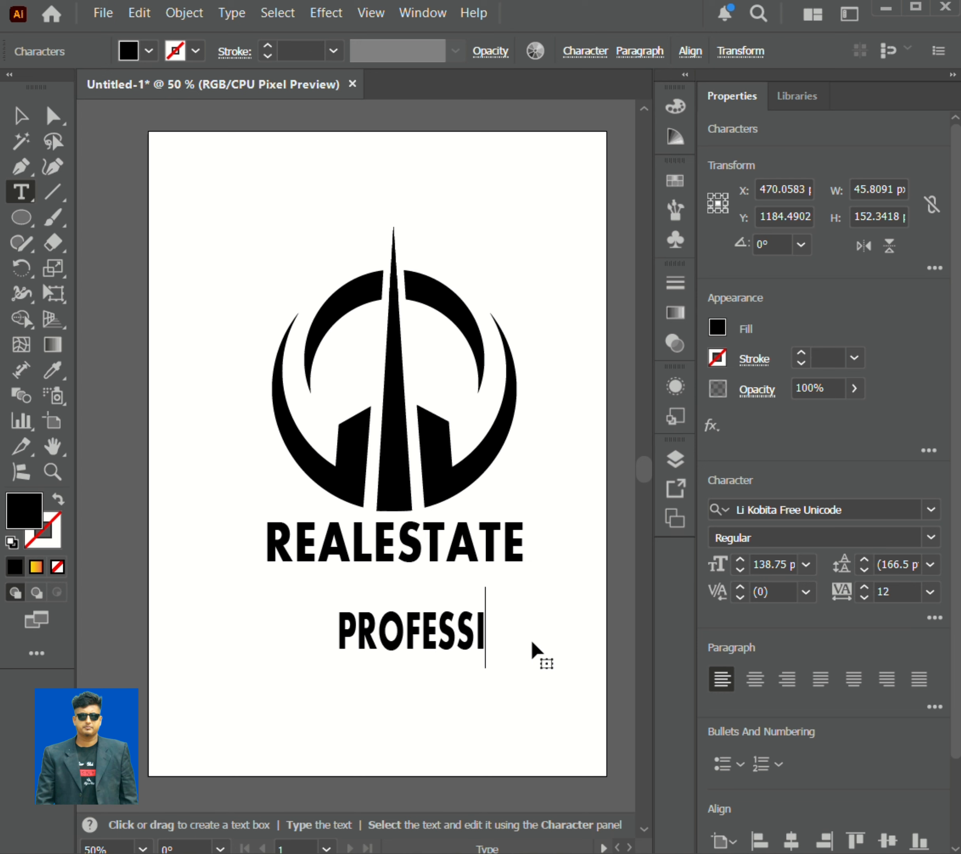
pyautogui.write('ONAL')
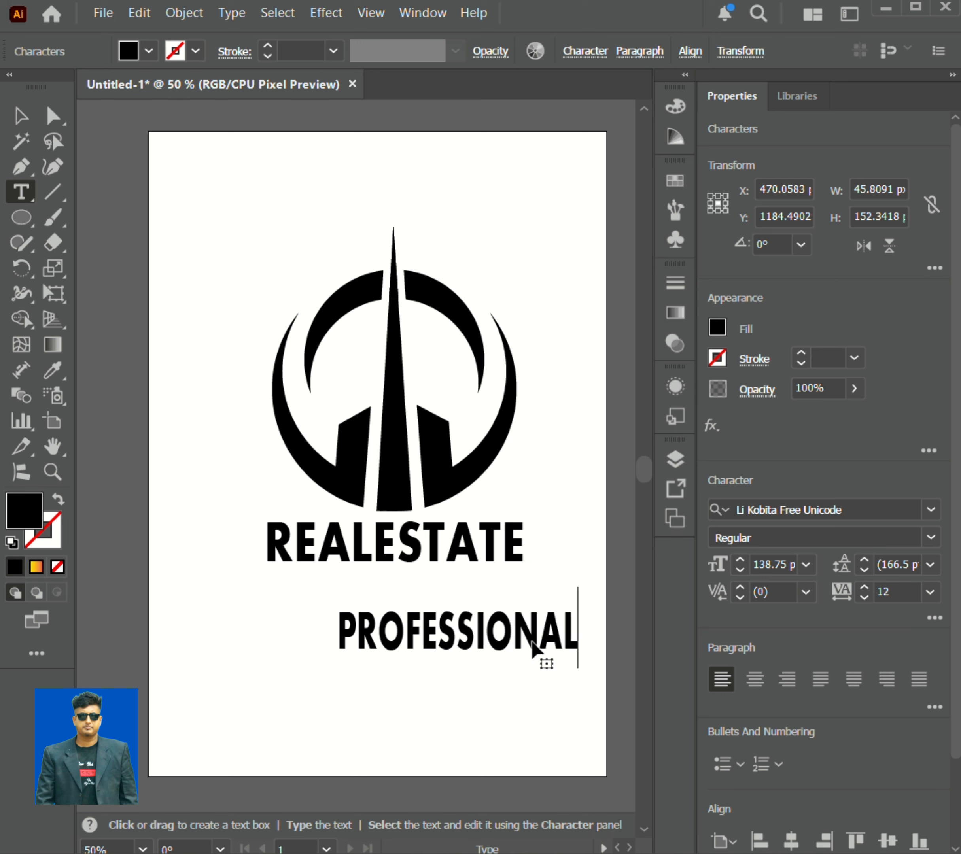
pyautogui.write(' LP')
pyautogui.press('BackSpace')
pyautogui.write('O')
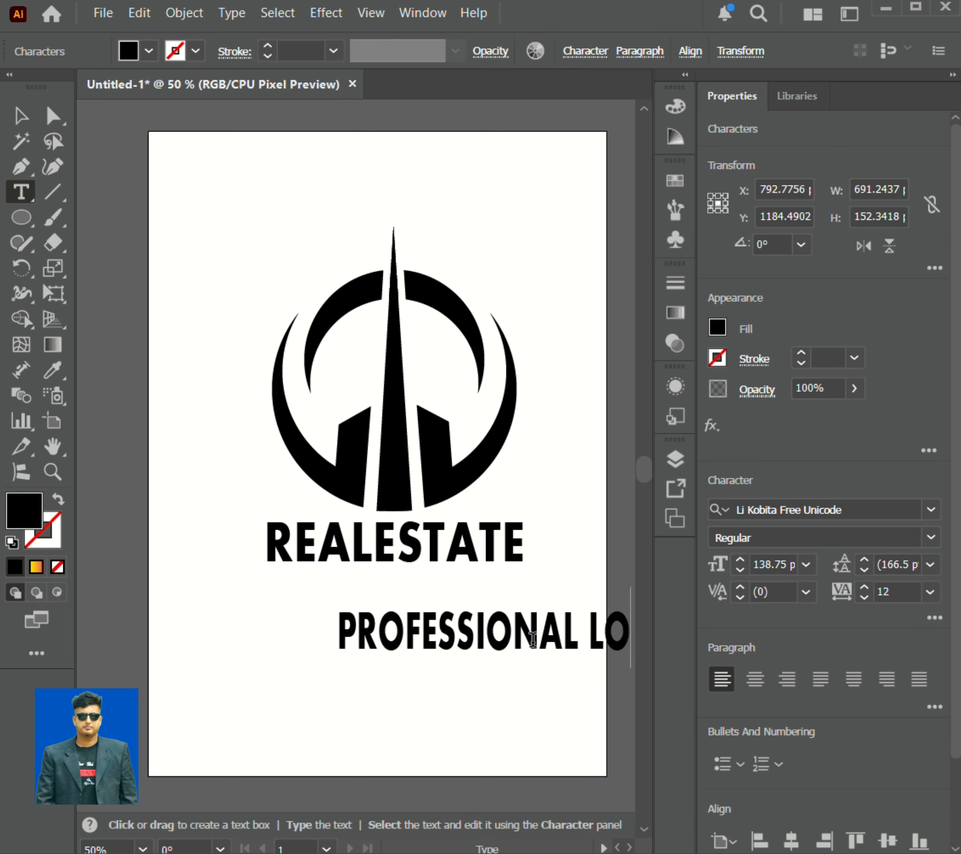
pyautogui.click(21, 115)
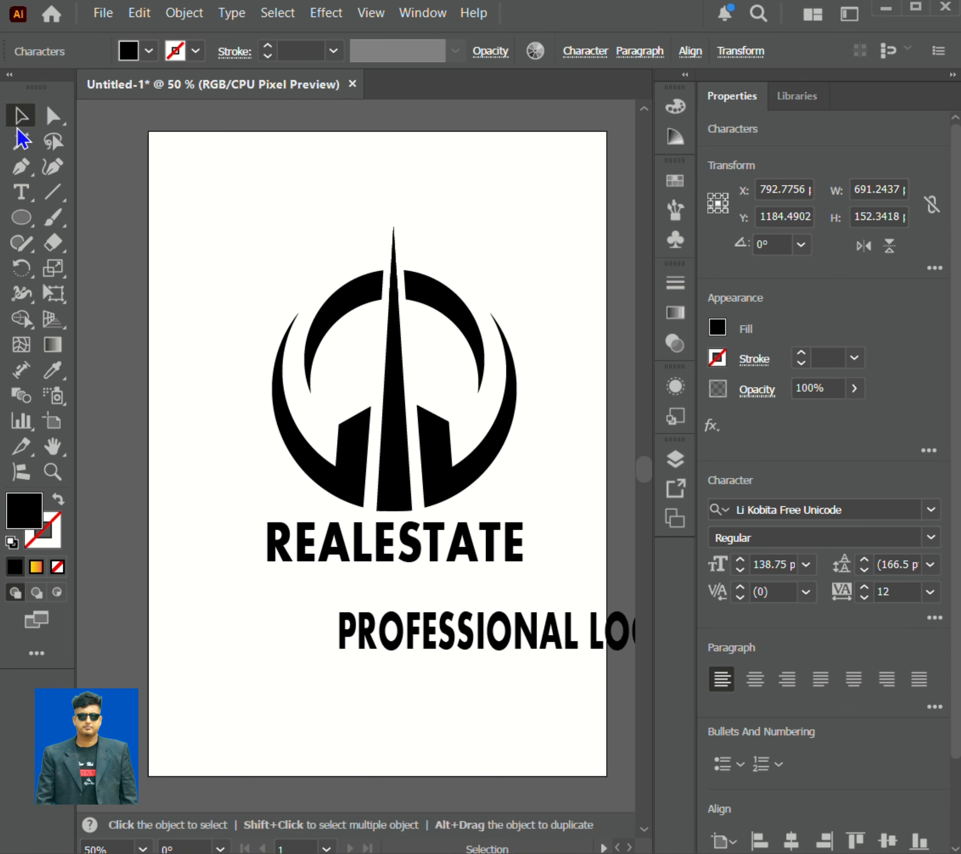
pyautogui.moveTo(545, 633); pyautogui.dragTo(443, 628)
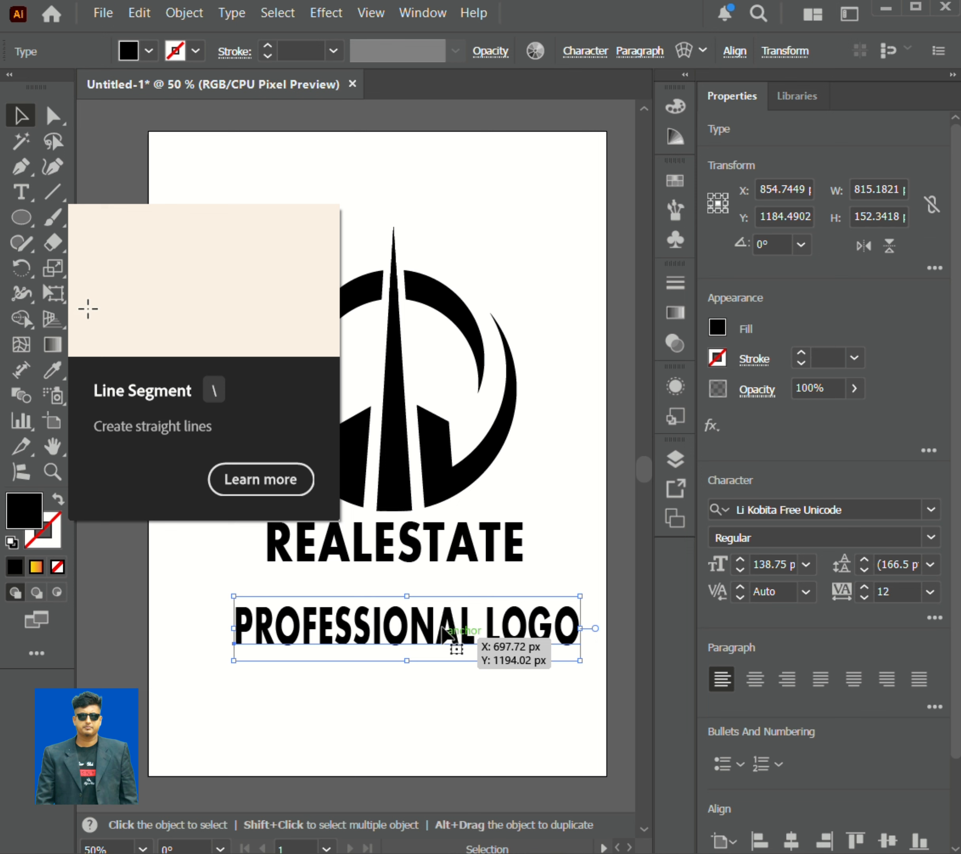
pyautogui.click(568, 285)
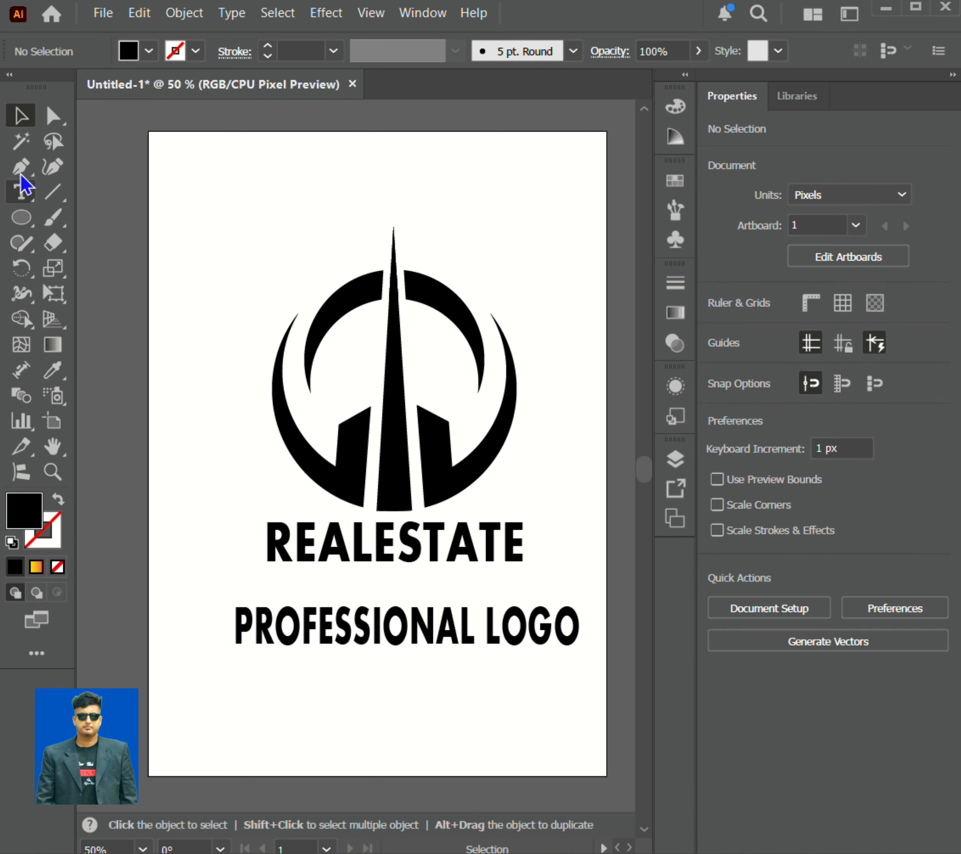
# Set PROFESSIONAL LOGO in Myriad Hebrew, shrink it to roughly the width of REALESTATE and place it just beneath.
pyautogui.click(424, 619)
pyautogui.click(931, 509)
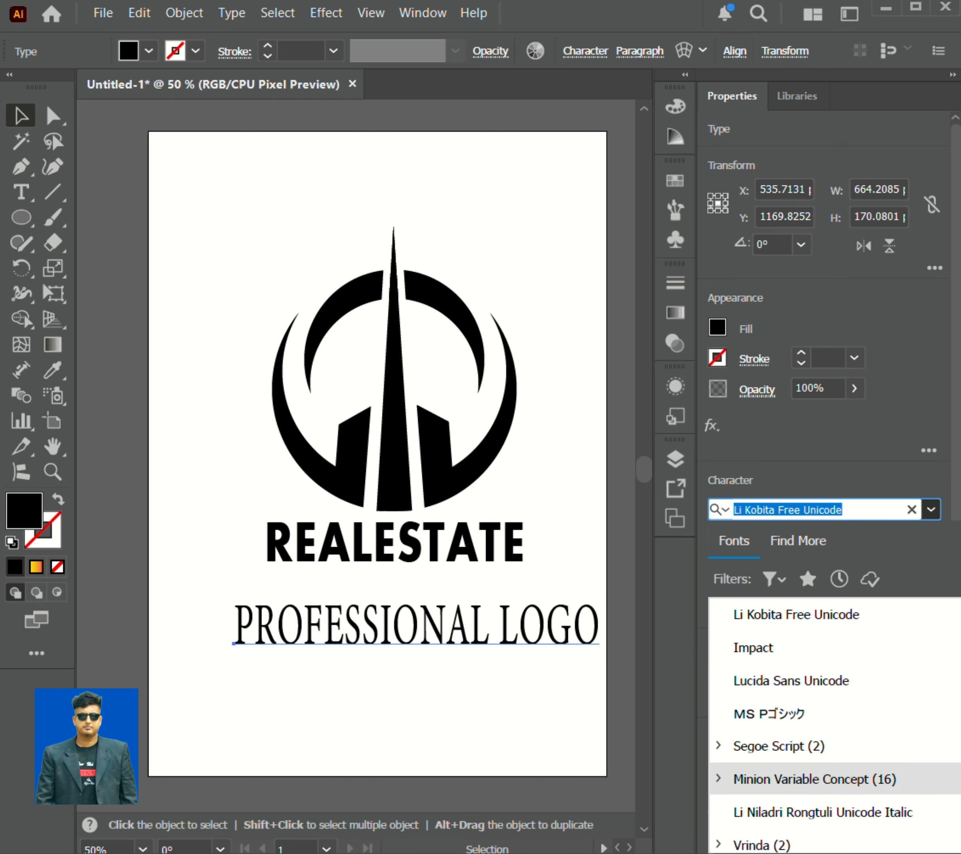
pyautogui.scroll(-15, 810, 779)
pyautogui.scroll(-20, 834, 745)
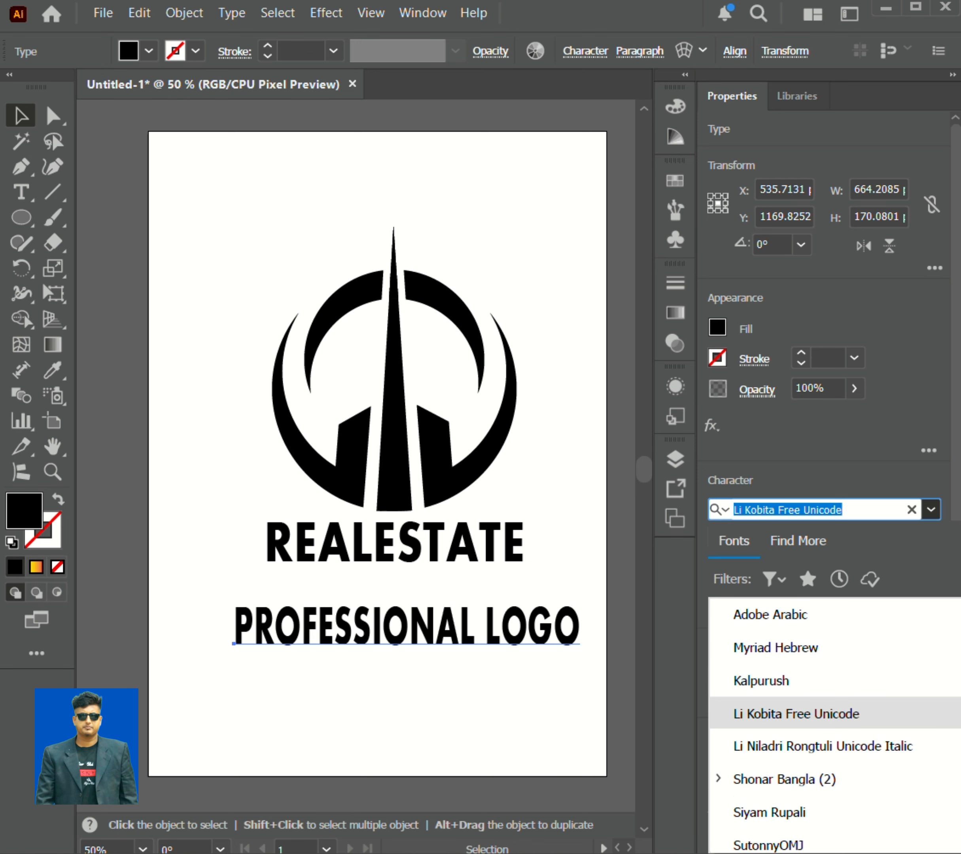
pyautogui.click(776, 648)
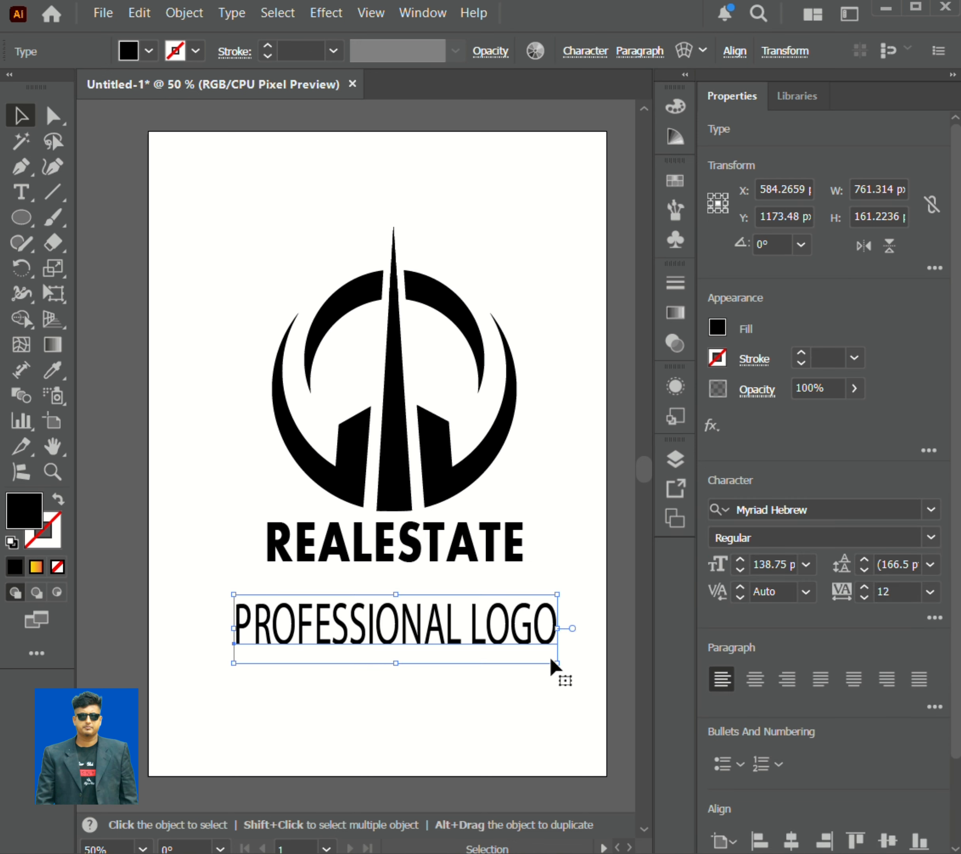
pyautogui.moveTo(555, 664); pyautogui.dragTo(494, 629)
pyautogui.moveTo(377, 622); pyautogui.dragTo(404, 608)
# Widen REALESTATE to about 789 px beneath the emblem and resize PROFESSIONAL LOGO to about 636 px wide directly under it.
pyautogui.click(477, 563)
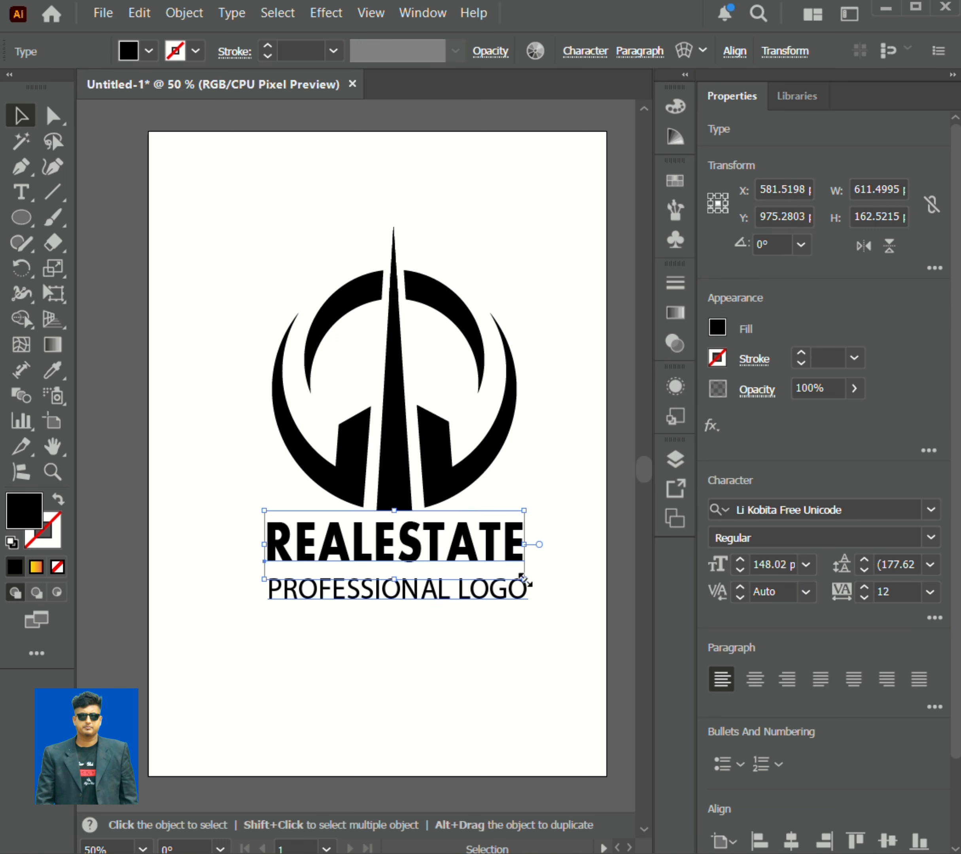
pyautogui.moveTo(525, 576); pyautogui.dragTo(481, 555)
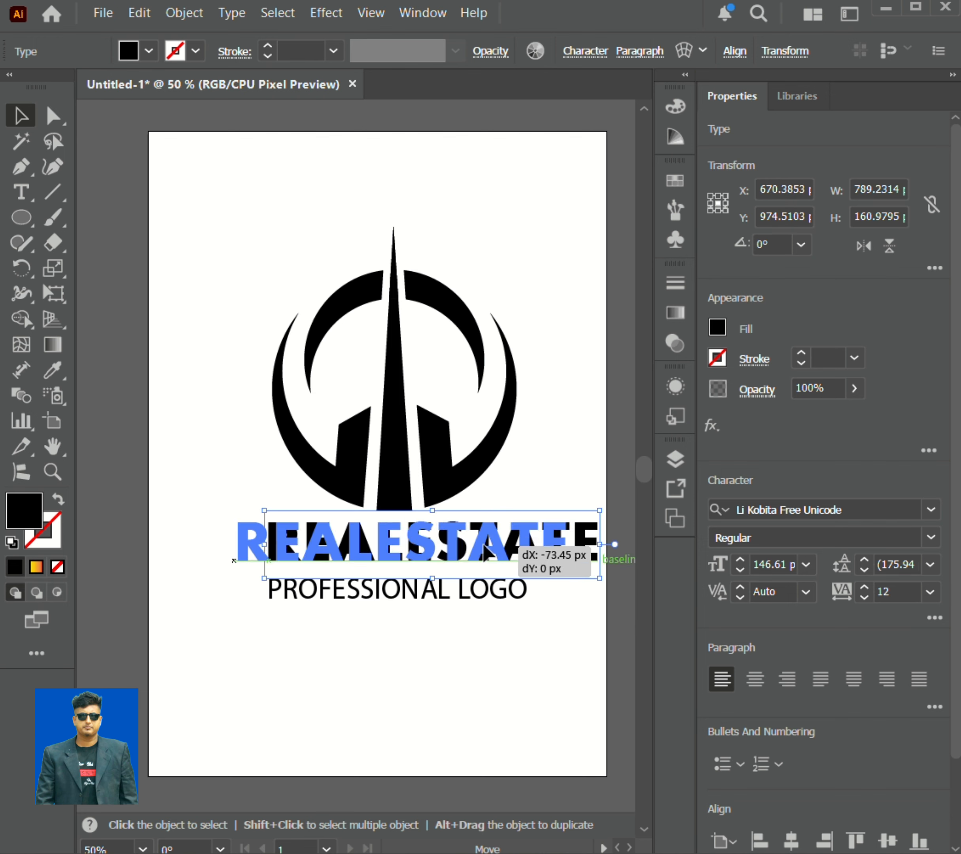
pyautogui.click(493, 598)
pyautogui.moveTo(527, 608); pyautogui.dragTo(537, 619)
pyautogui.moveTo(471, 607); pyautogui.dragTo(458, 595)
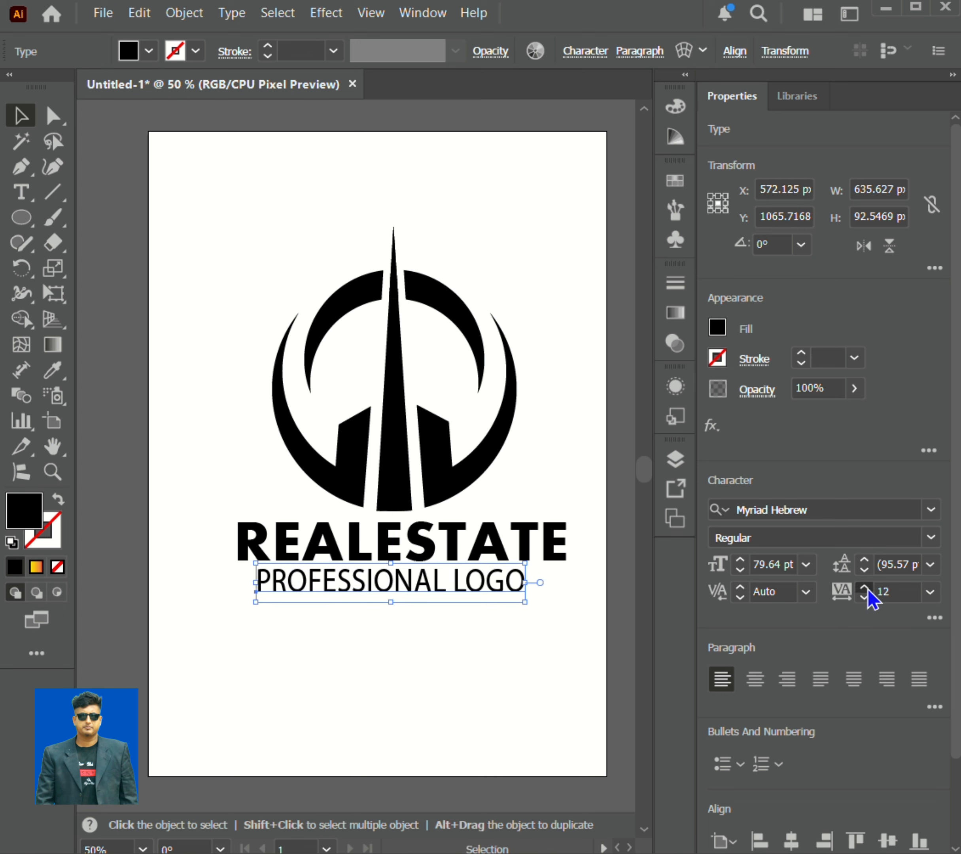
# Set the letter tracking of PROFESSIONAL LOGO to 81.
pyautogui.moveTo(868, 589); pyautogui.dragTo(868, 589)
pyautogui.click(438, 619)
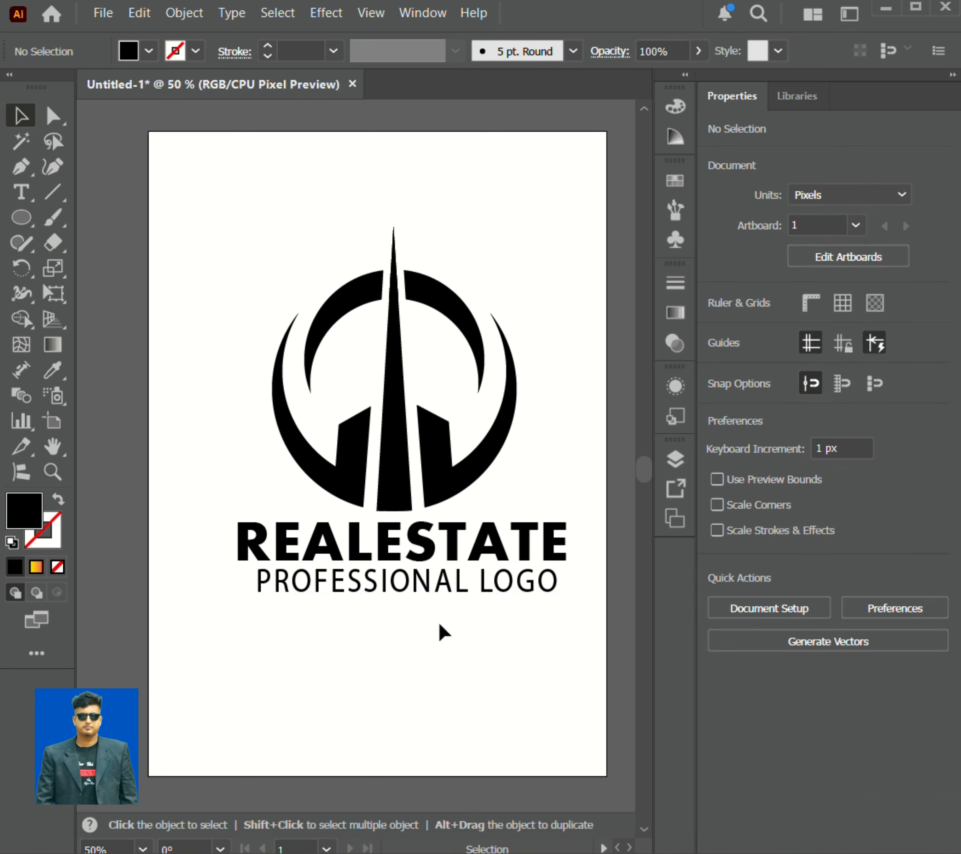
# Nudge PROFESSIONAL LOGO about 5 px left and about 12 px down beneath REALESTATE.
pyautogui.click(442, 587)
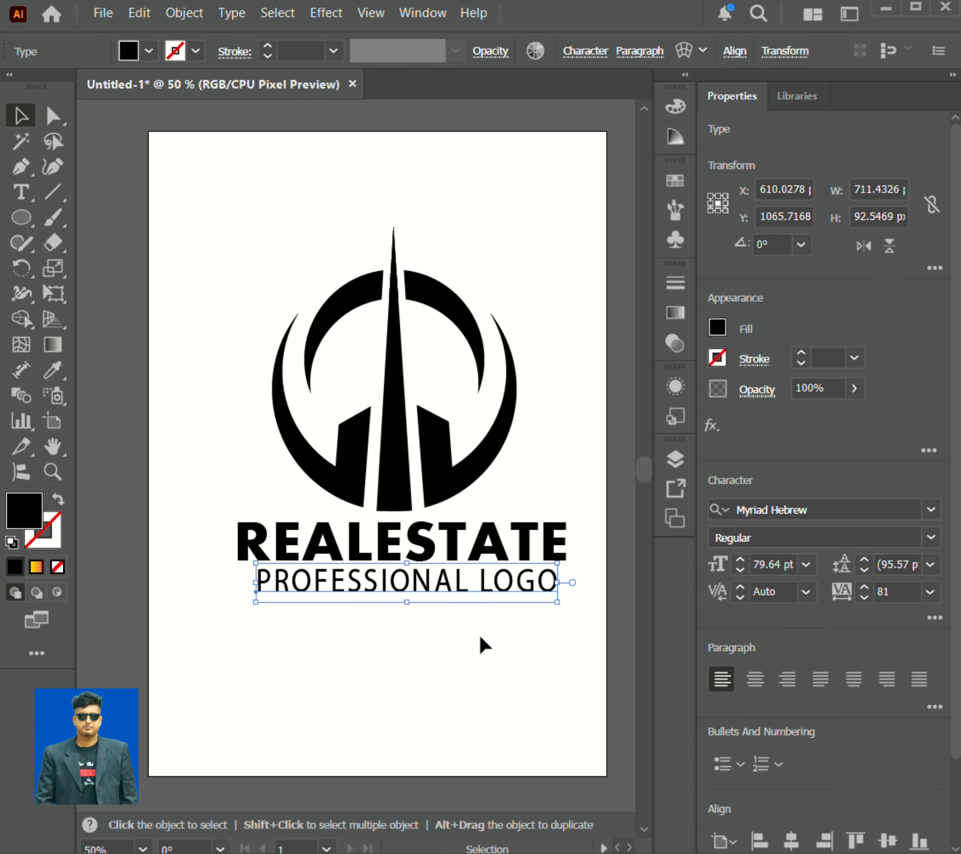
pyautogui.press('Left')
pyautogui.press('Left')
pyautogui.press('Left')
pyautogui.press('Left')
pyautogui.click(501, 638)
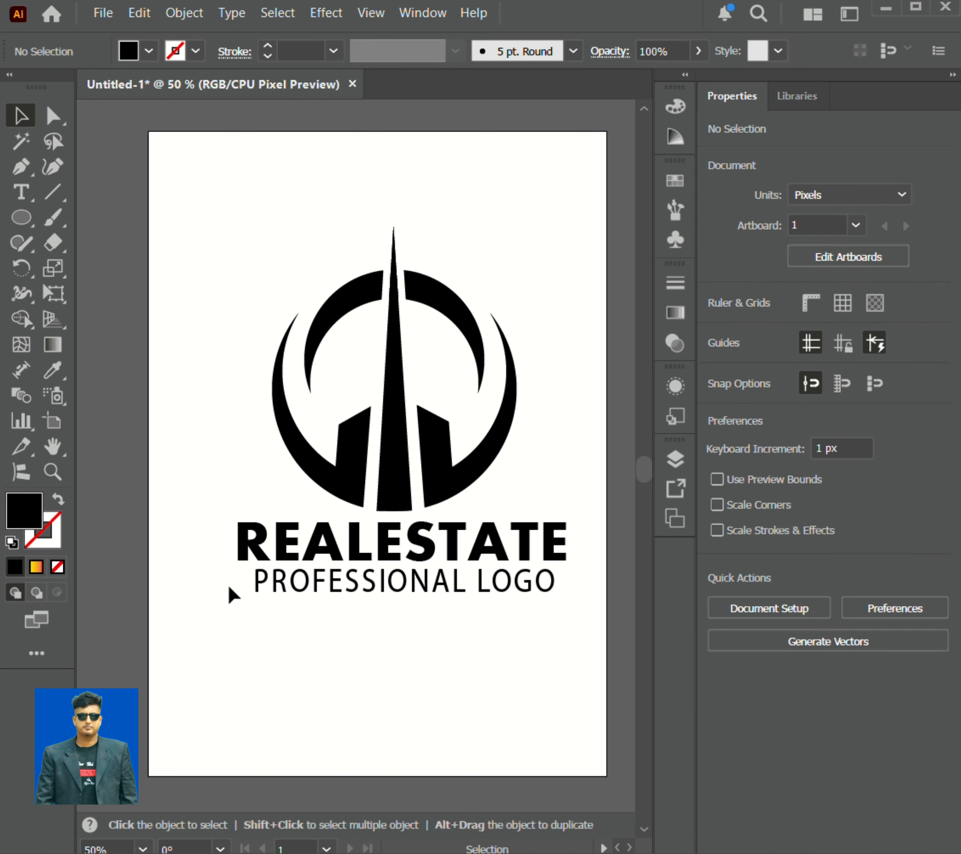
pyautogui.click(403, 590)
pyautogui.press('Left')
pyautogui.press('Down')
pyautogui.hotkey('shift', 'Down')
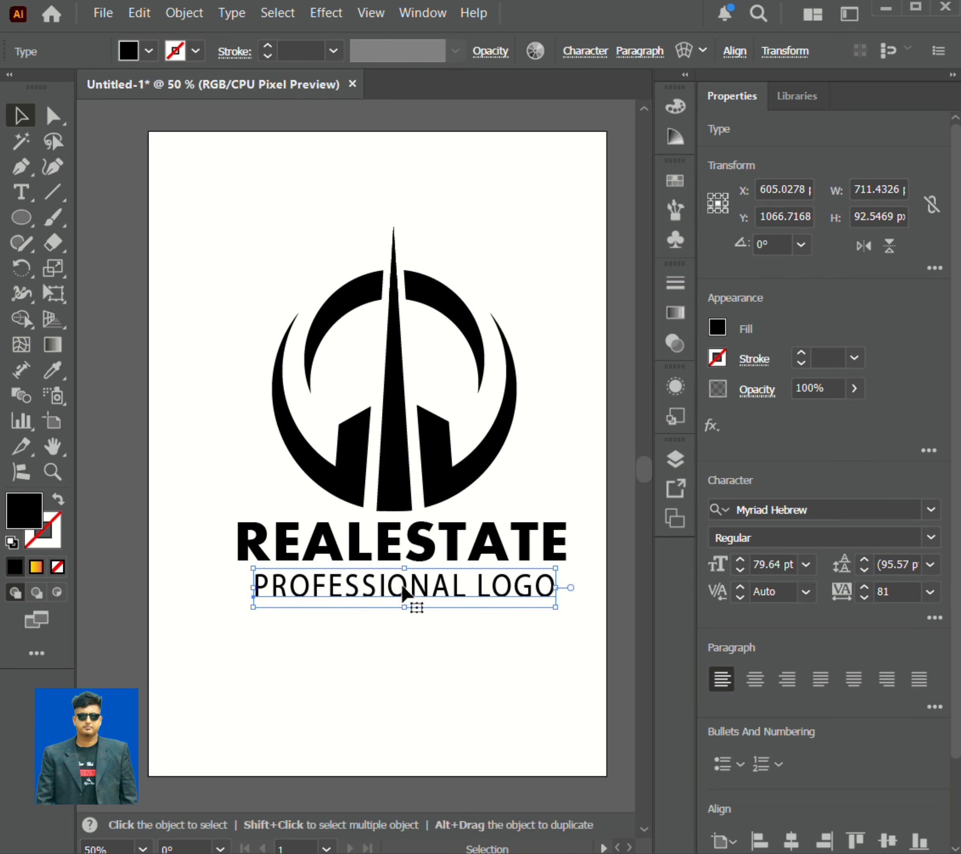
pyautogui.click(416, 677)
# Align REALESTATE and PROFESSIONAL LOGO to each other by their horizontal centres.
pyautogui.moveTo(230, 487); pyautogui.dragTo(342, 624)
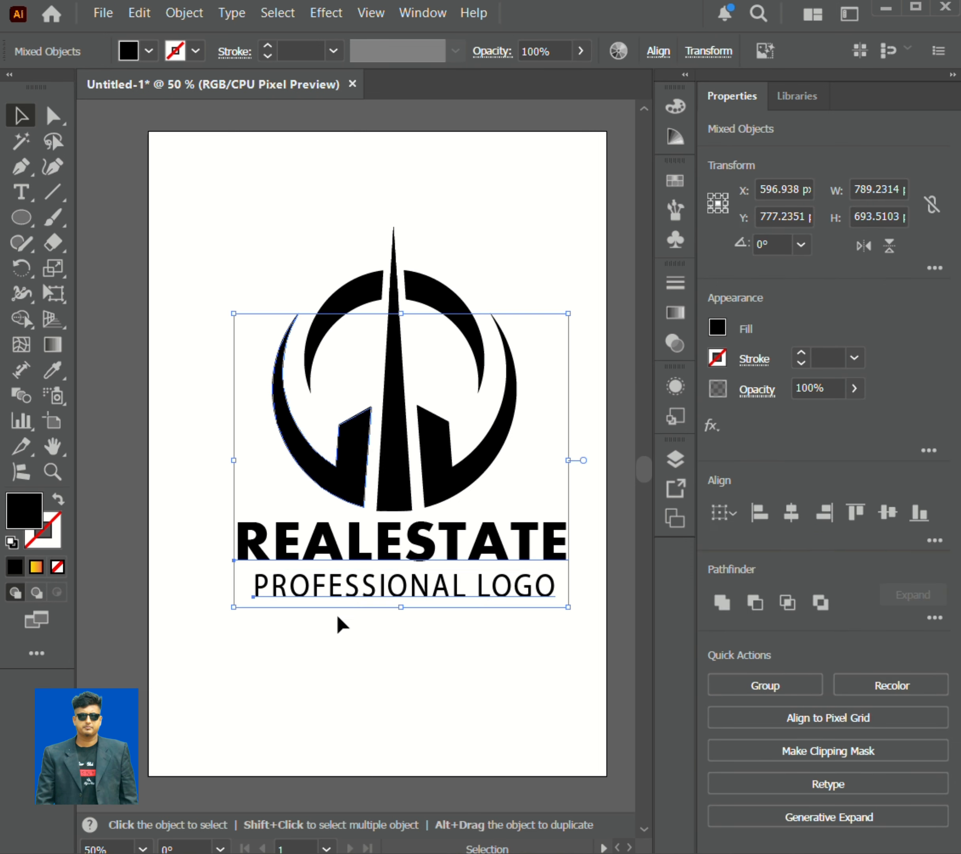
pyautogui.moveTo(196, 497); pyautogui.dragTo(334, 599)
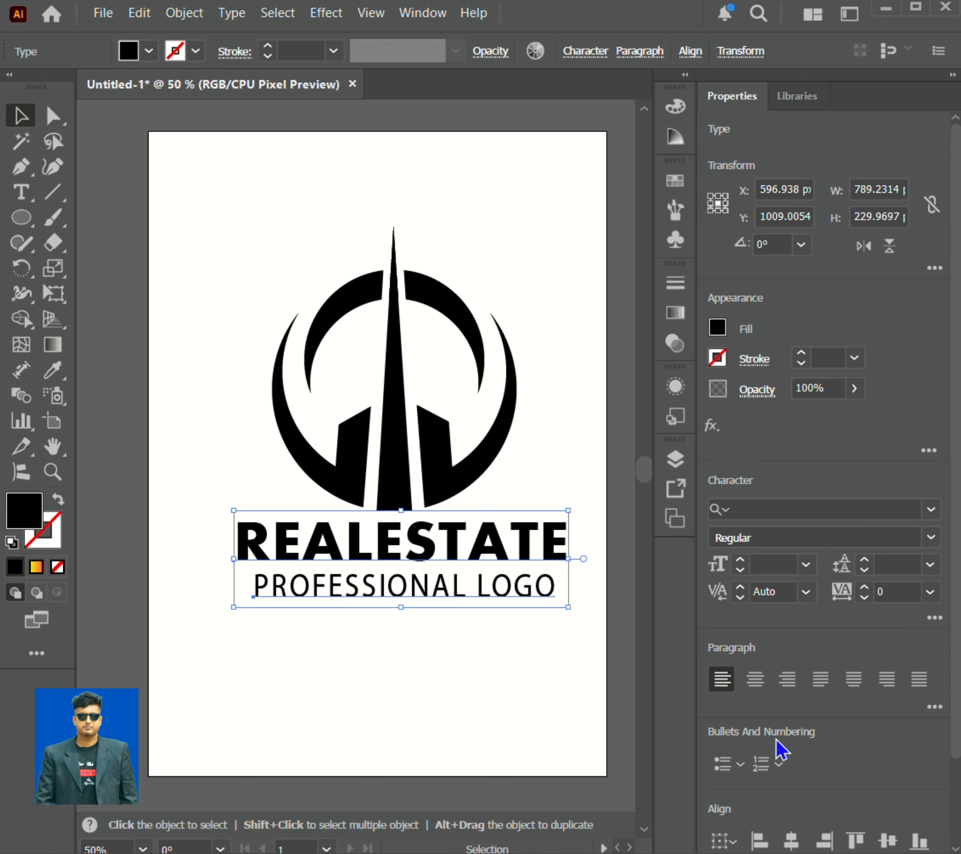
pyautogui.click(791, 840)
pyautogui.click(489, 657)
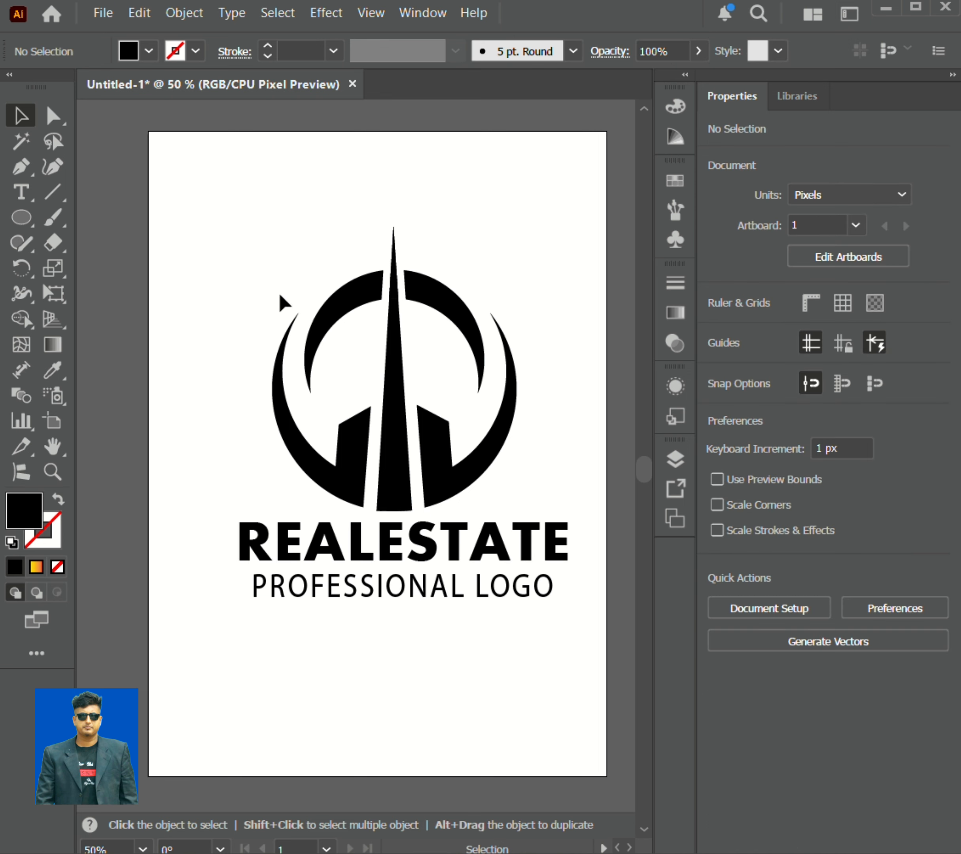
# Fill both halves of the emblem's upper crescent with cyan blue.
pyautogui.click(340, 289)
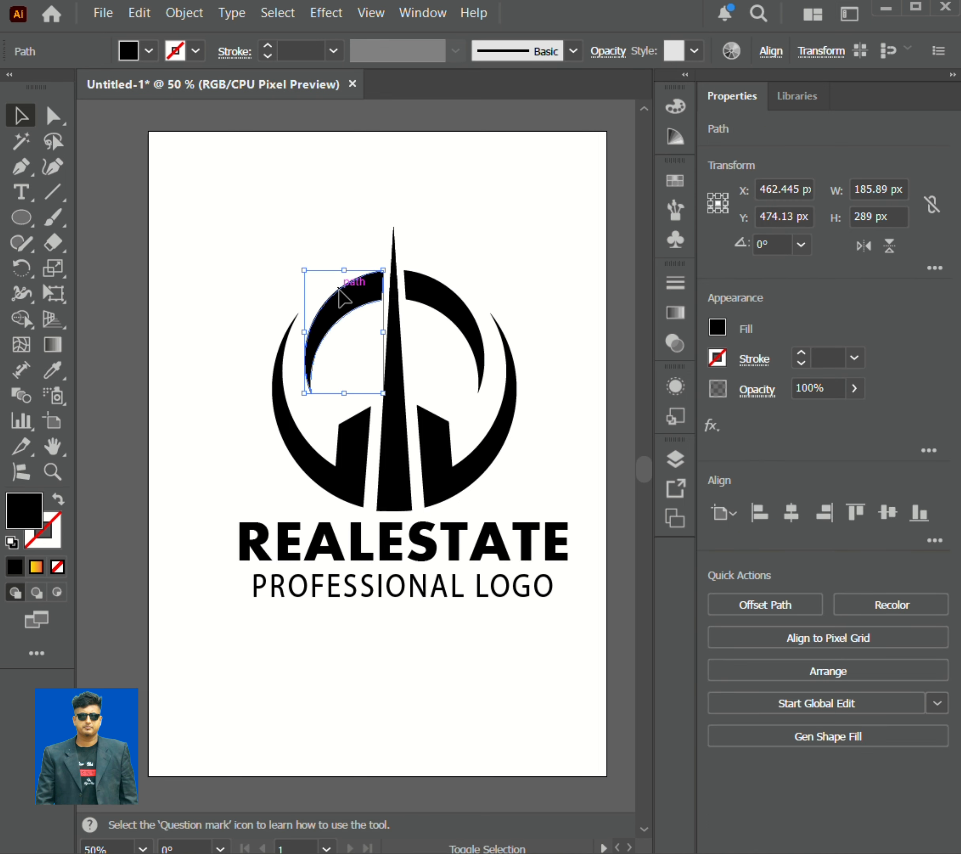
pyautogui.keyDown('shift'); pyautogui.click(438, 292); pyautogui.keyUp('shift')
pyautogui.click(716, 327)
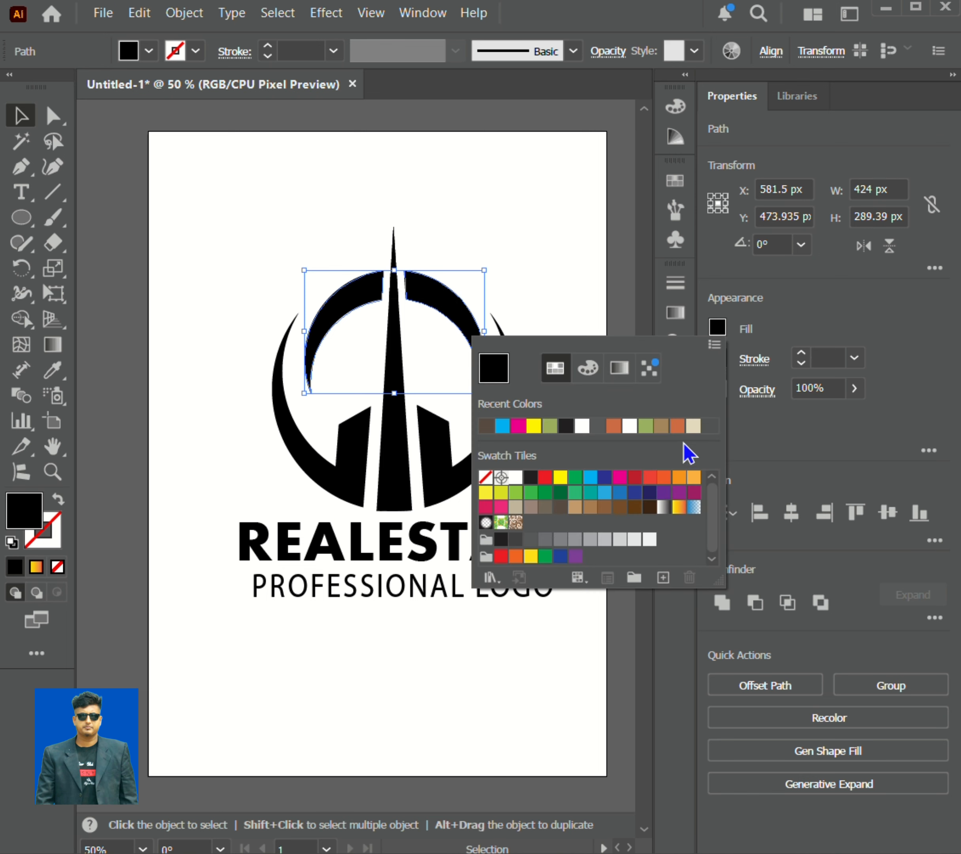
pyautogui.click(502, 426)
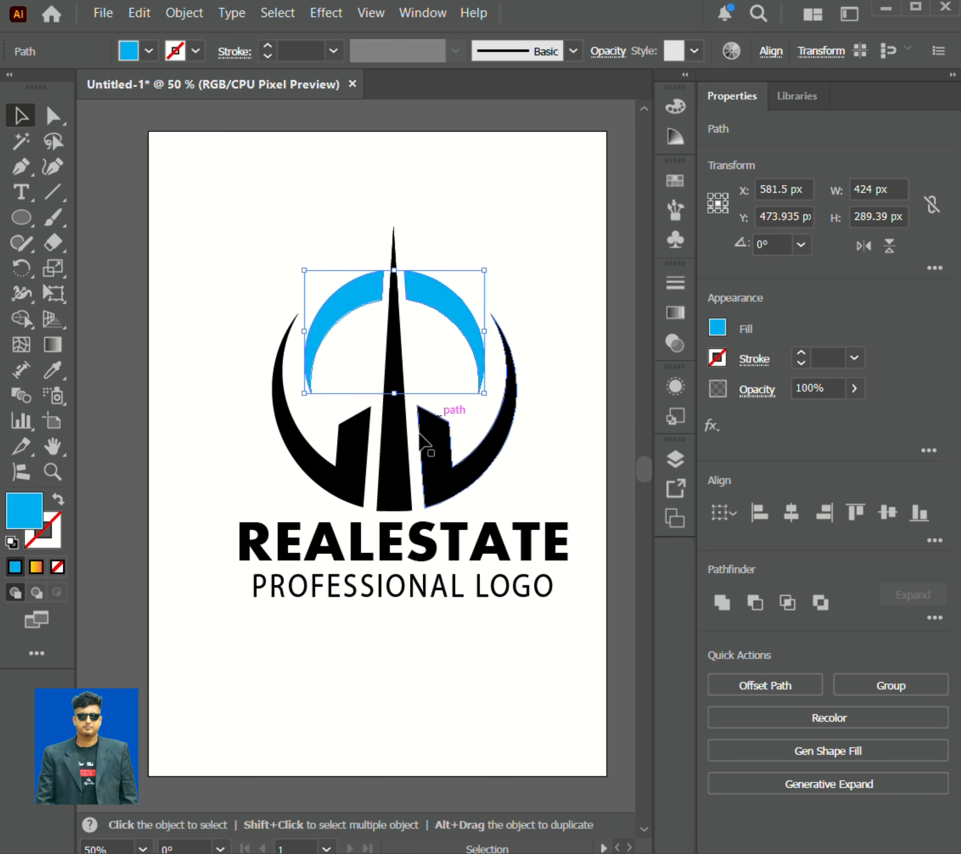
pyautogui.click(220, 476)
# Fill the lower crescents with their bars and the lower part of the spike with dark brown.
pyautogui.moveTo(225, 445); pyautogui.dragTo(499, 481)
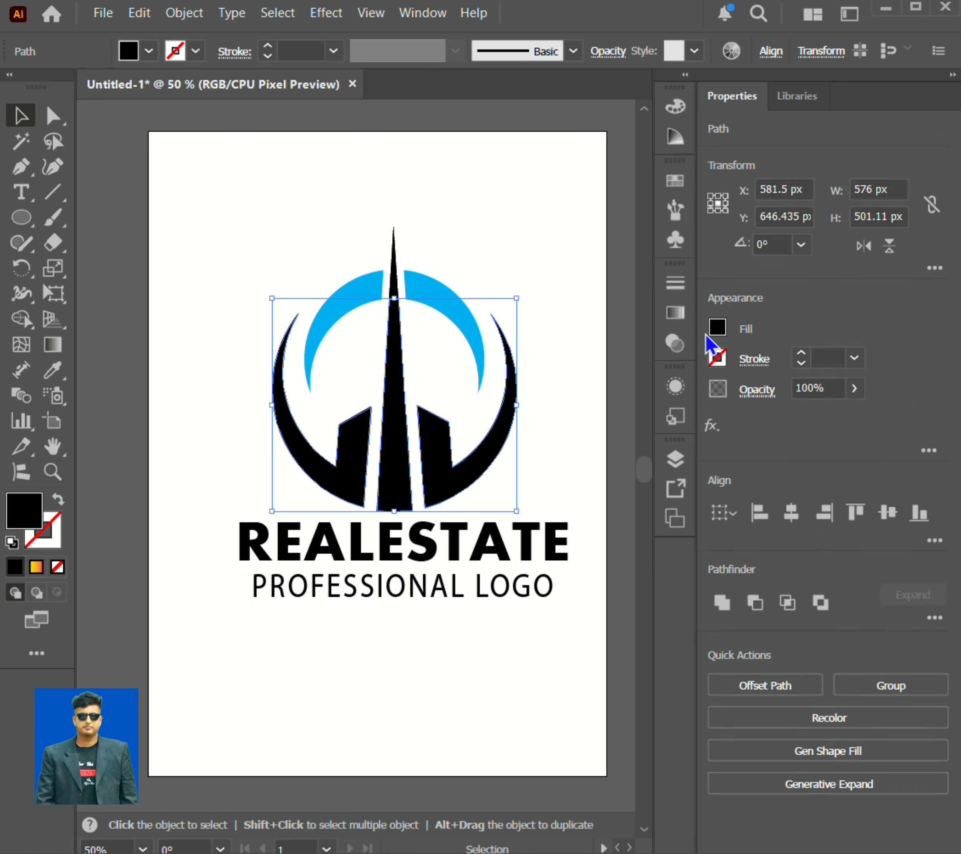
pyautogui.click(715, 327)
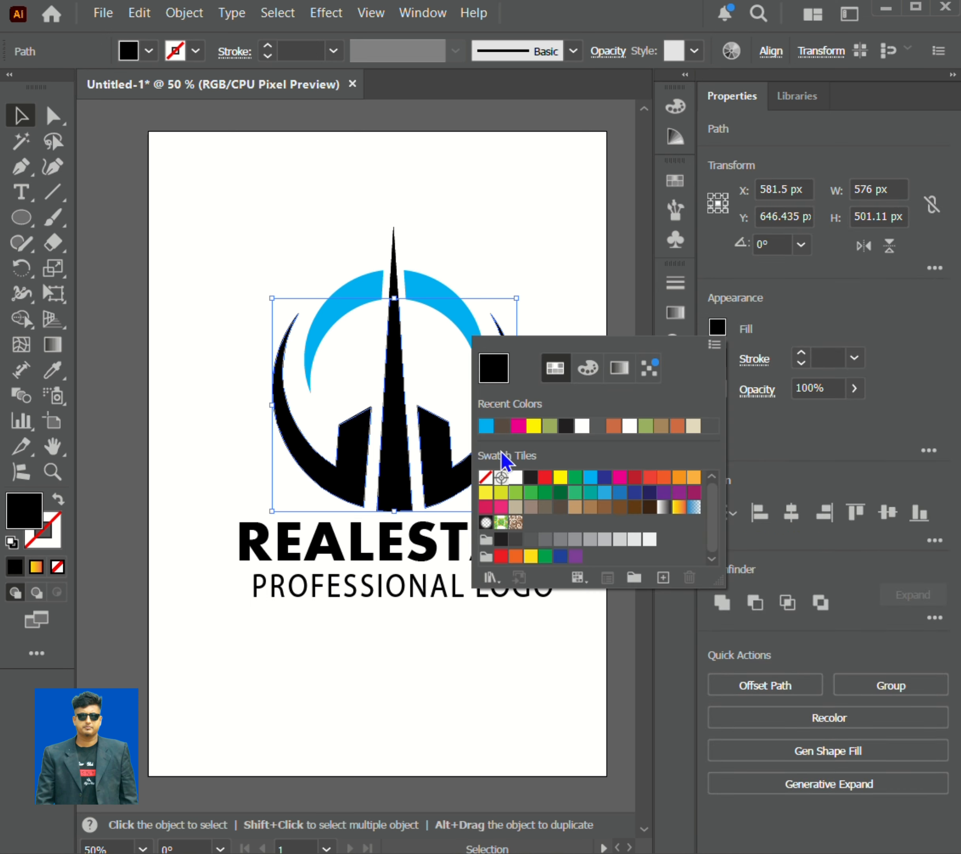
pyautogui.click(502, 426)
pyautogui.click(543, 255)
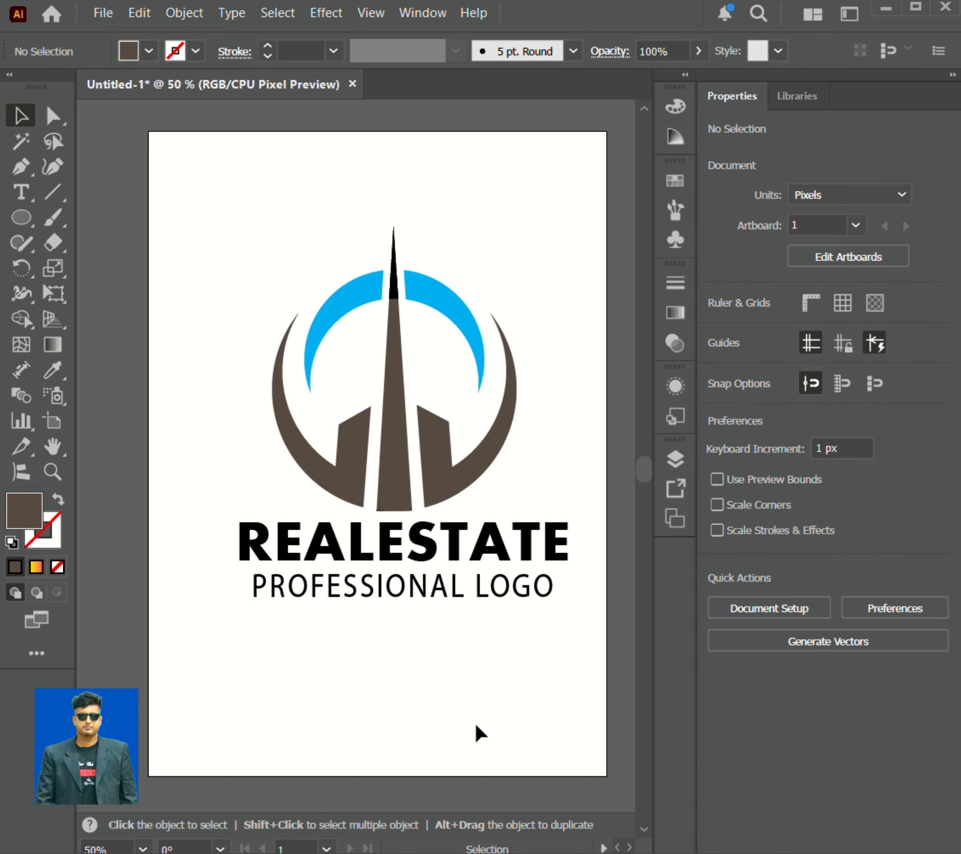
# Group all the emblem's shapes into one object, leaving out the two text lines.
pyautogui.moveTo(200, 208); pyautogui.dragTo(532, 682)
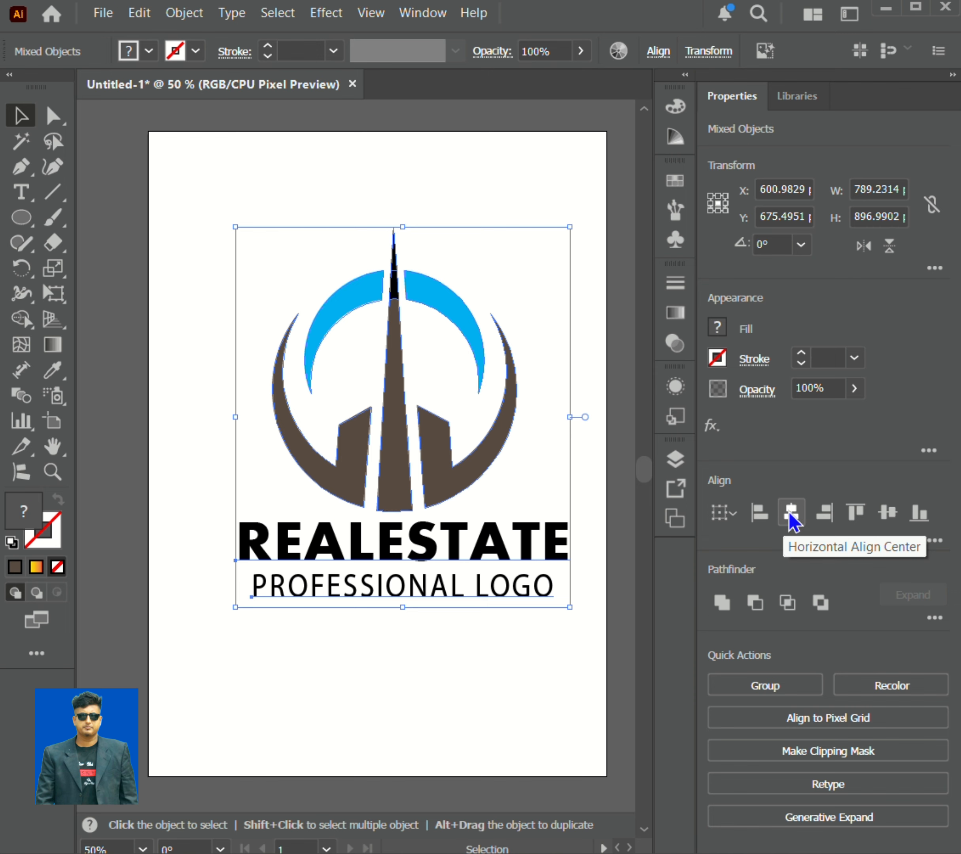
pyautogui.moveTo(190, 203); pyautogui.dragTo(549, 447)
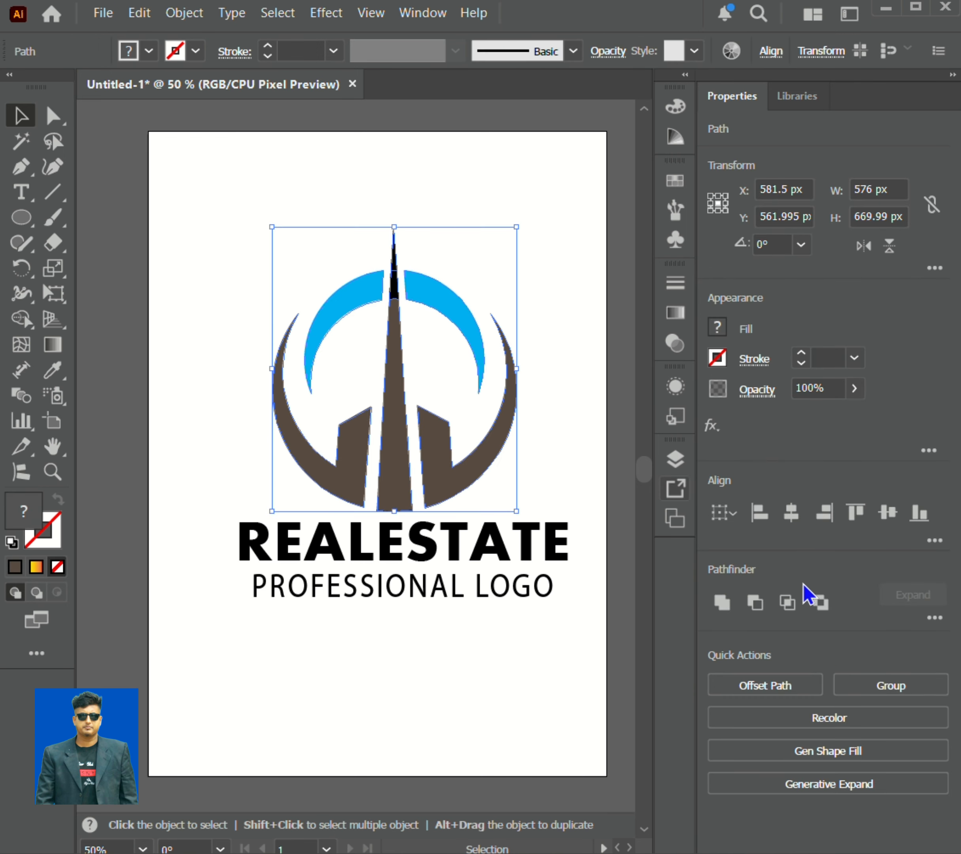
pyautogui.click(854, 685)
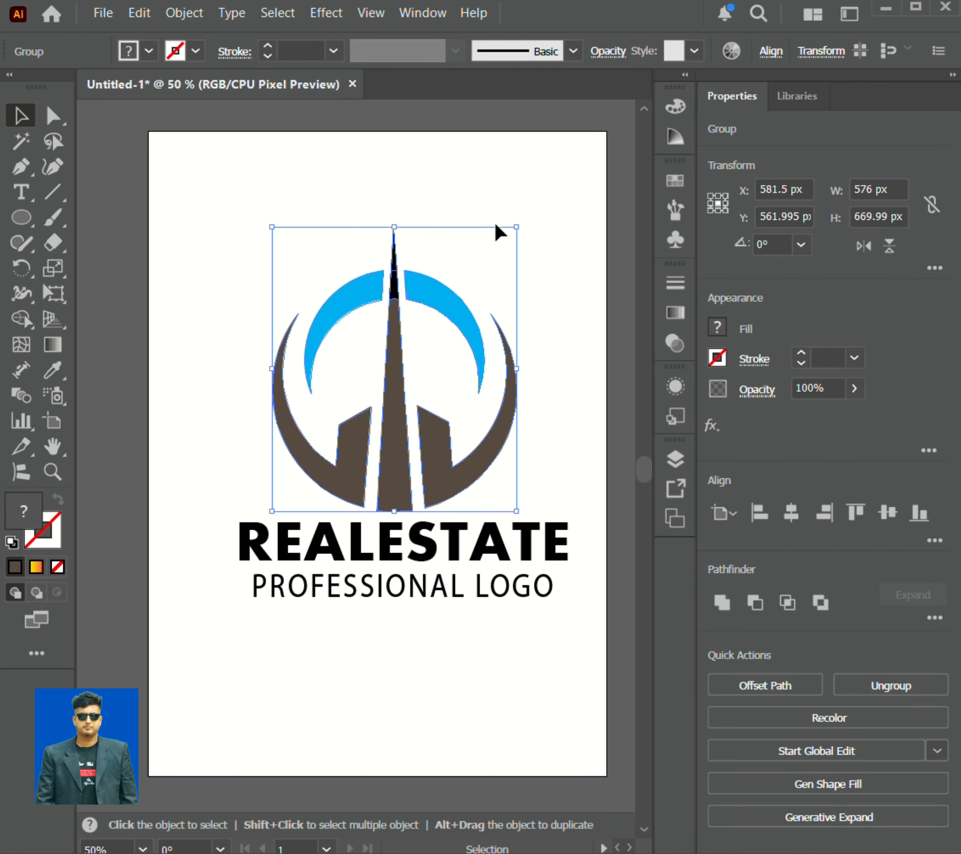
# Ungroup the emblem into its separate shapes.
pyautogui.click(556, 245)
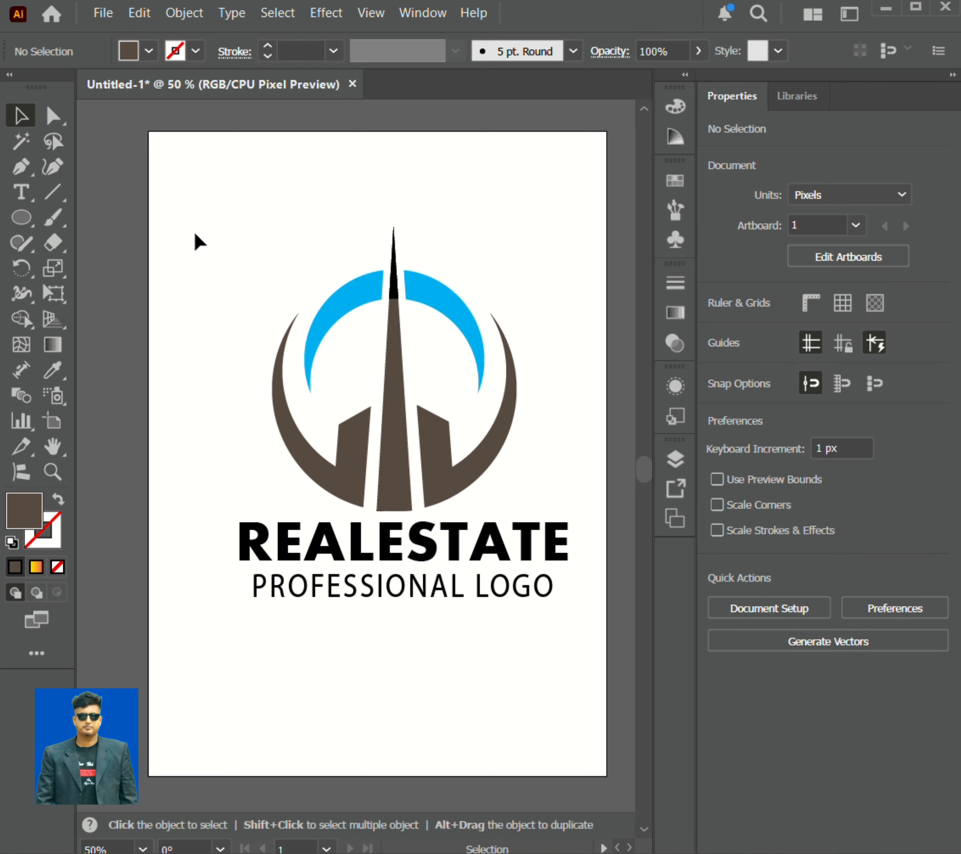
pyautogui.moveTo(200, 242); pyautogui.dragTo(554, 441)
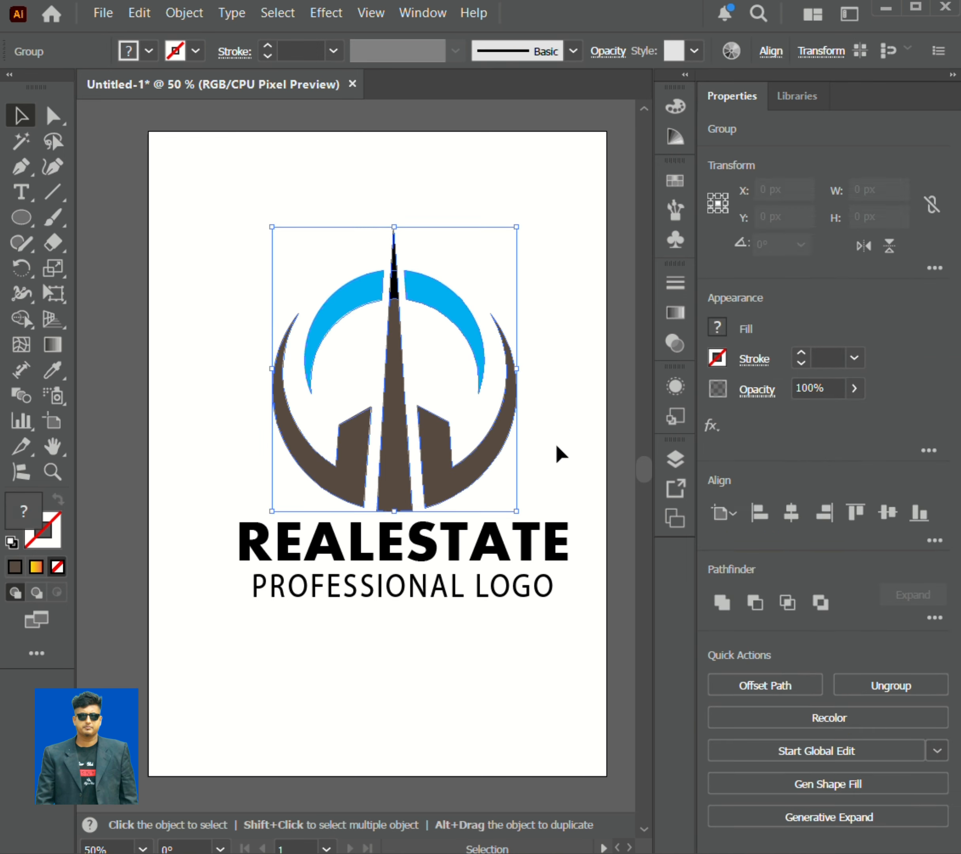
pyautogui.click(857, 691)
# Merge all sections of the central spike into one dark brown shape with the Shape Builder tool.
pyautogui.moveTo(185, 177); pyautogui.dragTo(554, 471)
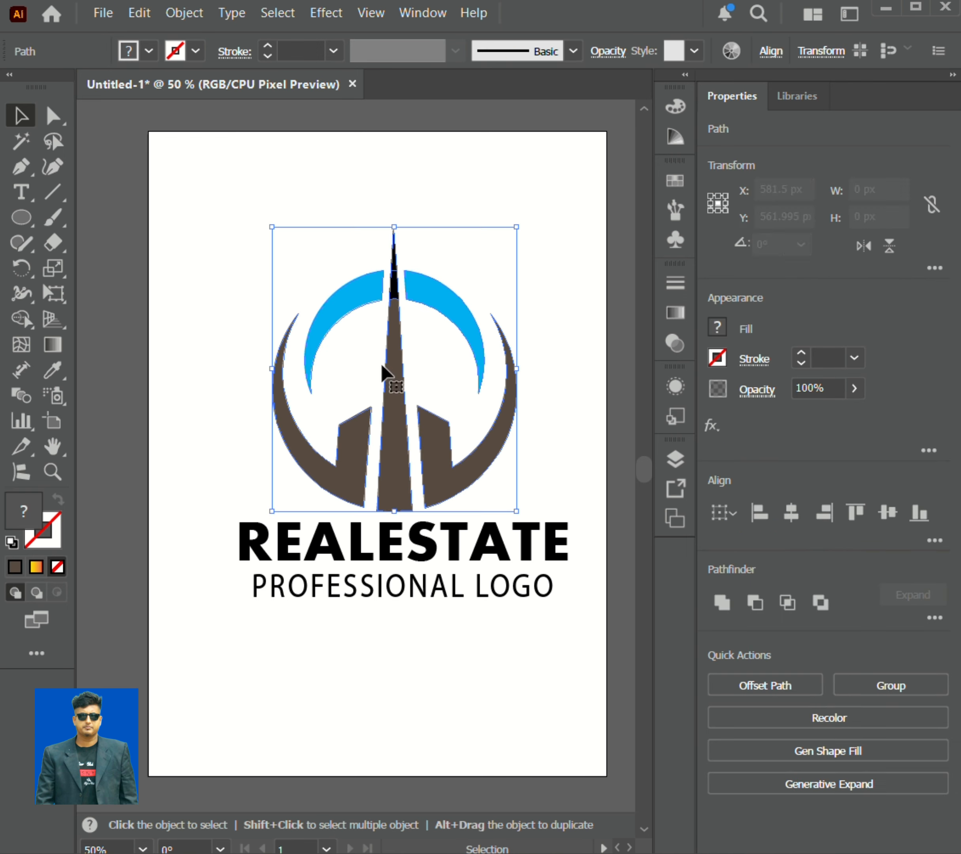
pyautogui.click(21, 319)
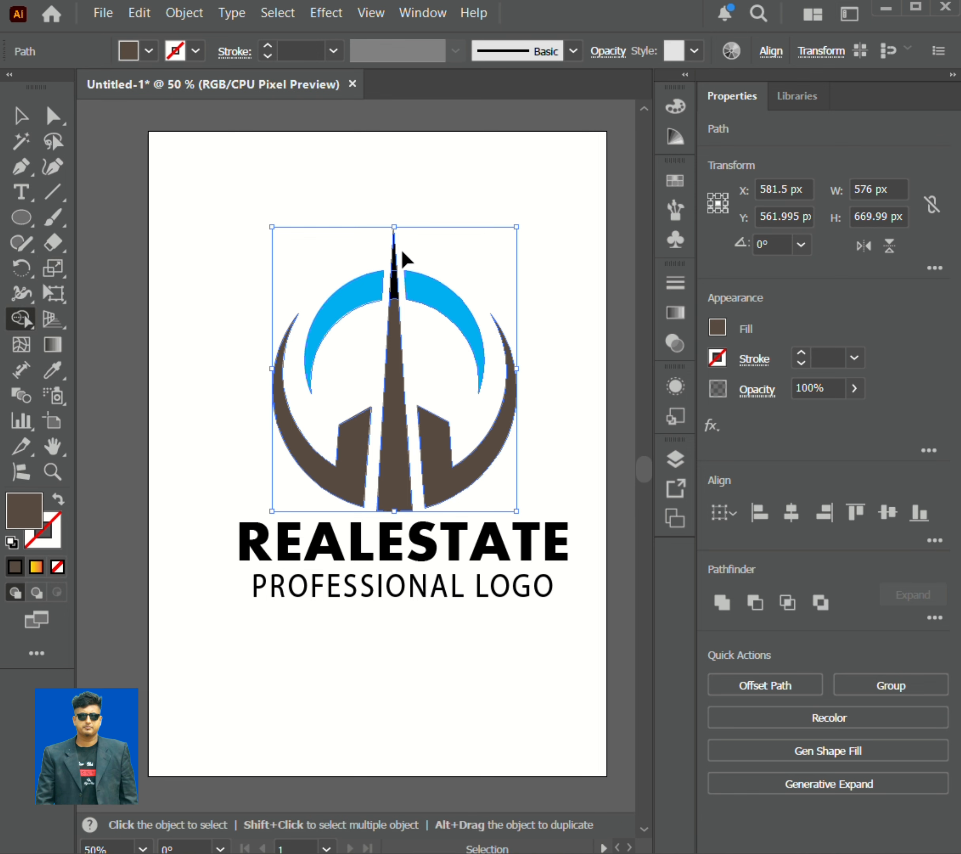
pyautogui.scroll(4, 402, 253)
pyautogui.moveTo(365, 469)
pyautogui.mouseDown()
pyautogui.moveTo(371, 381)
pyautogui.moveTo(361, 286)
pyautogui.mouseUp()
pyautogui.click(21, 115)
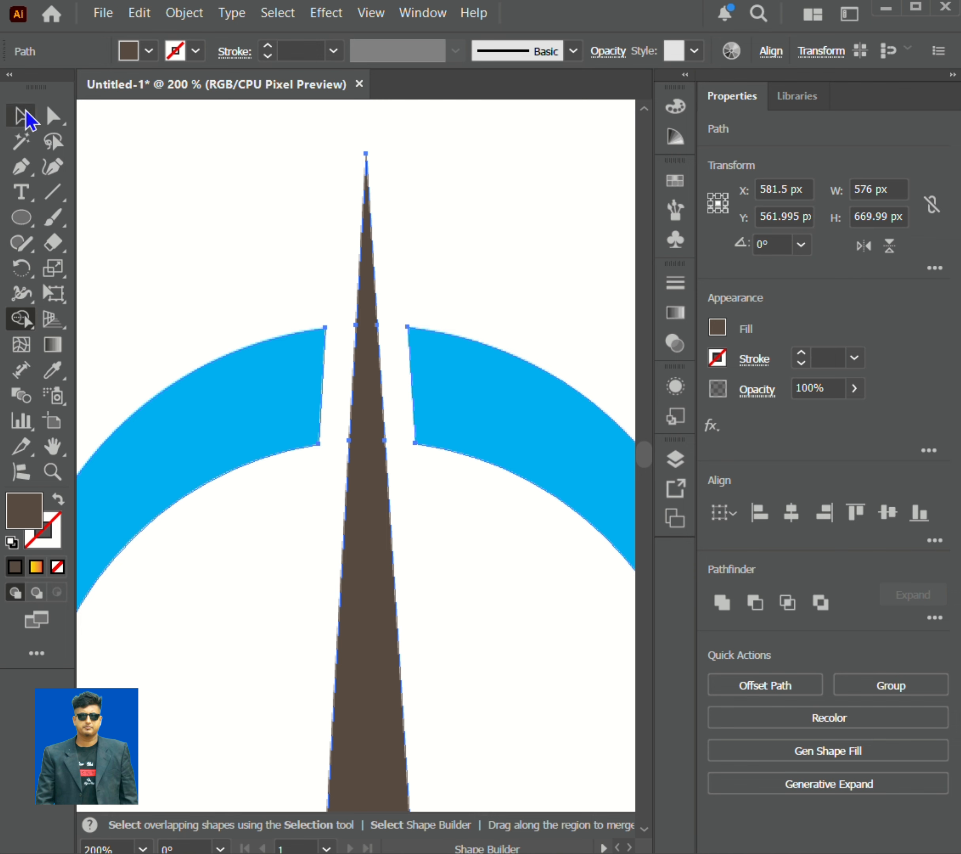
pyautogui.click(524, 216)
# Group the emblem's crescents, bars and spike into one object, leaving out the two text lines.
pyautogui.scroll(-5, 525, 228)
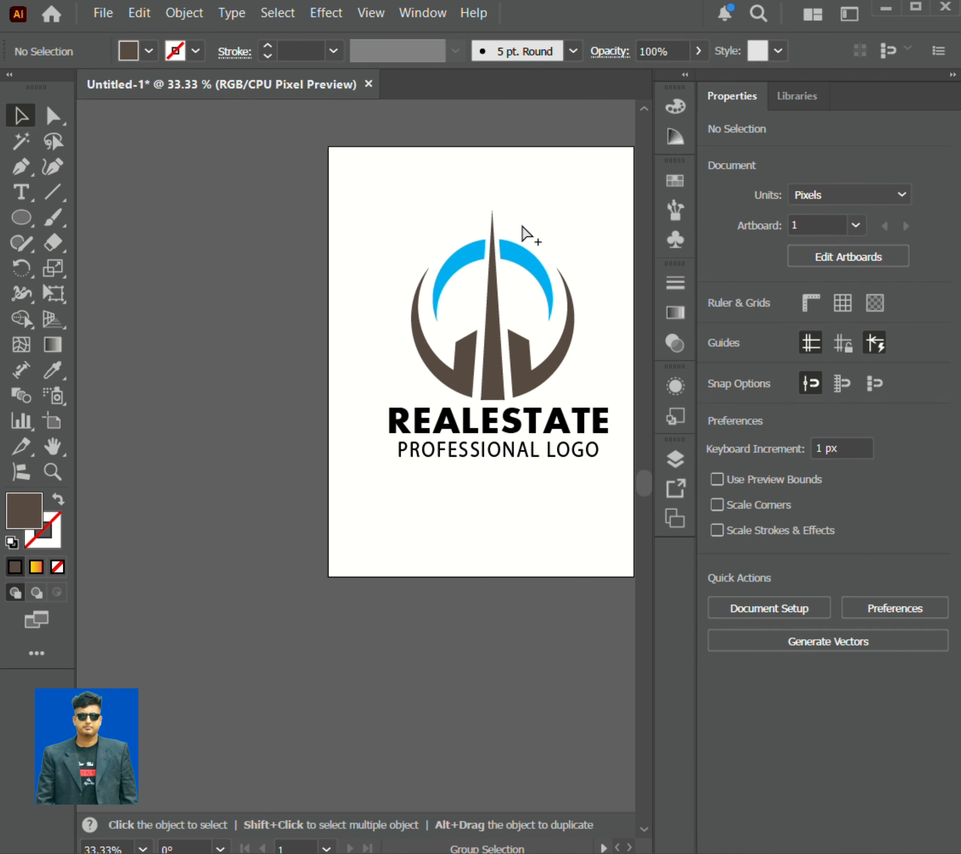
pyautogui.moveTo(414, 228); pyautogui.dragTo(579, 362)
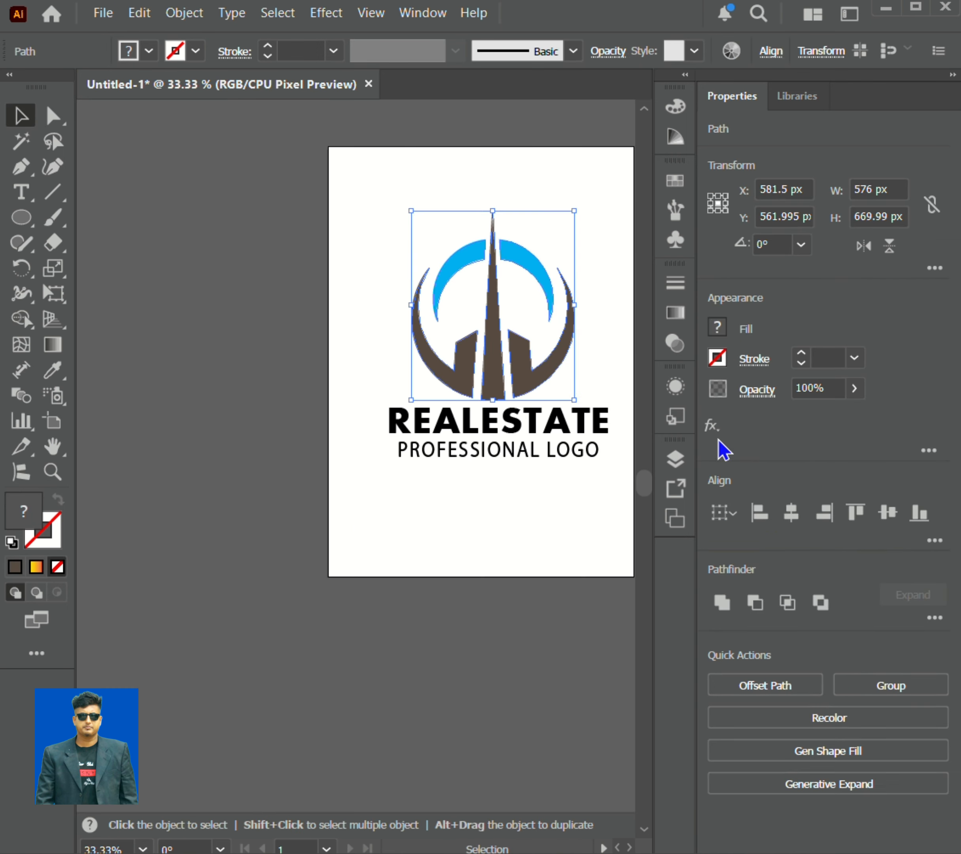
pyautogui.click(885, 686)
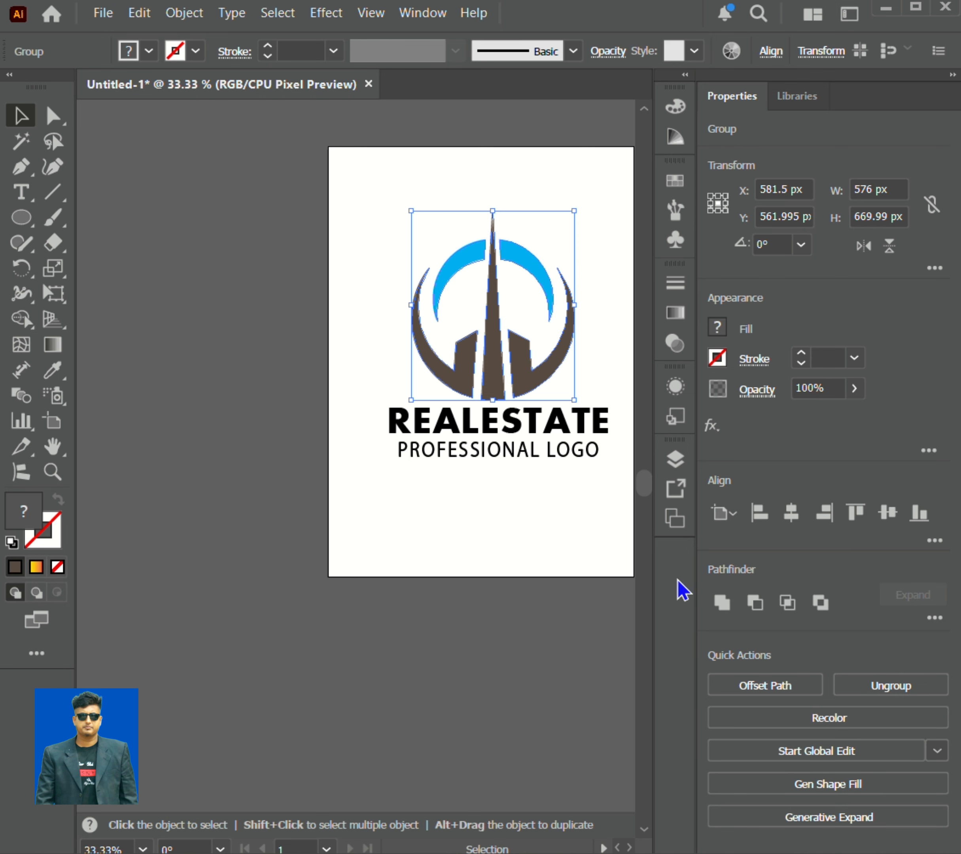
# Align the emblem group, REALESTATE and PROFESSIONAL LOGO to each other by their horizontal centres.
pyautogui.moveTo(364, 300); pyautogui.dragTo(534, 479)
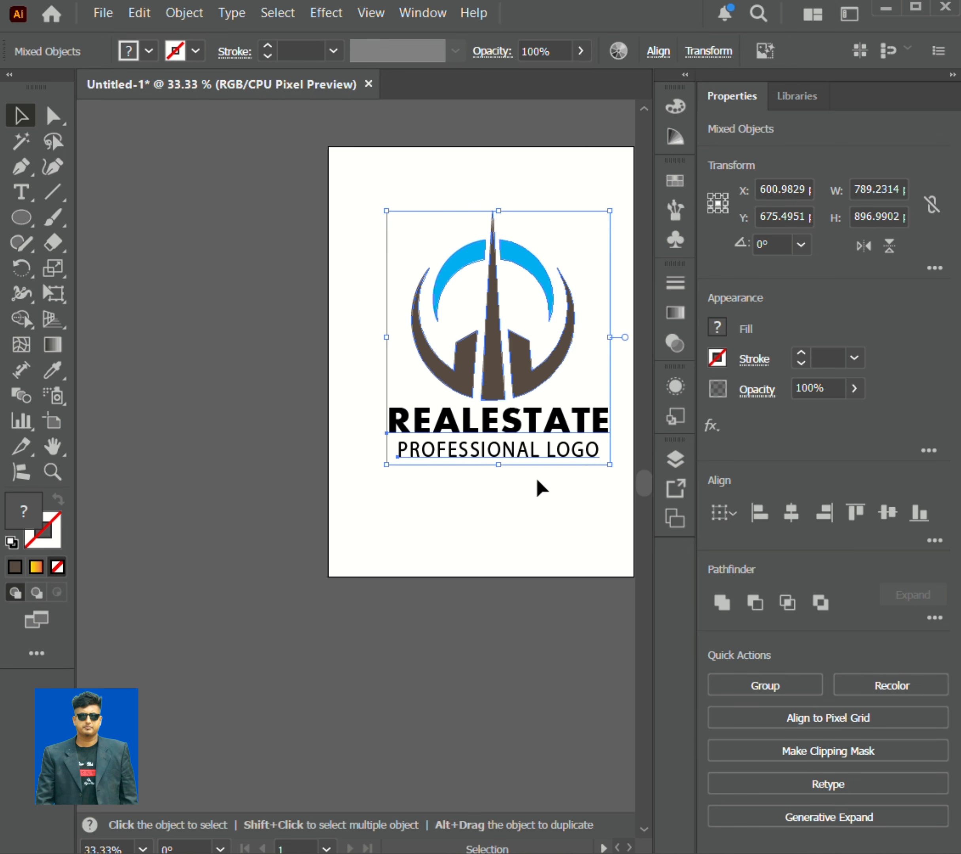
pyautogui.click(790, 514)
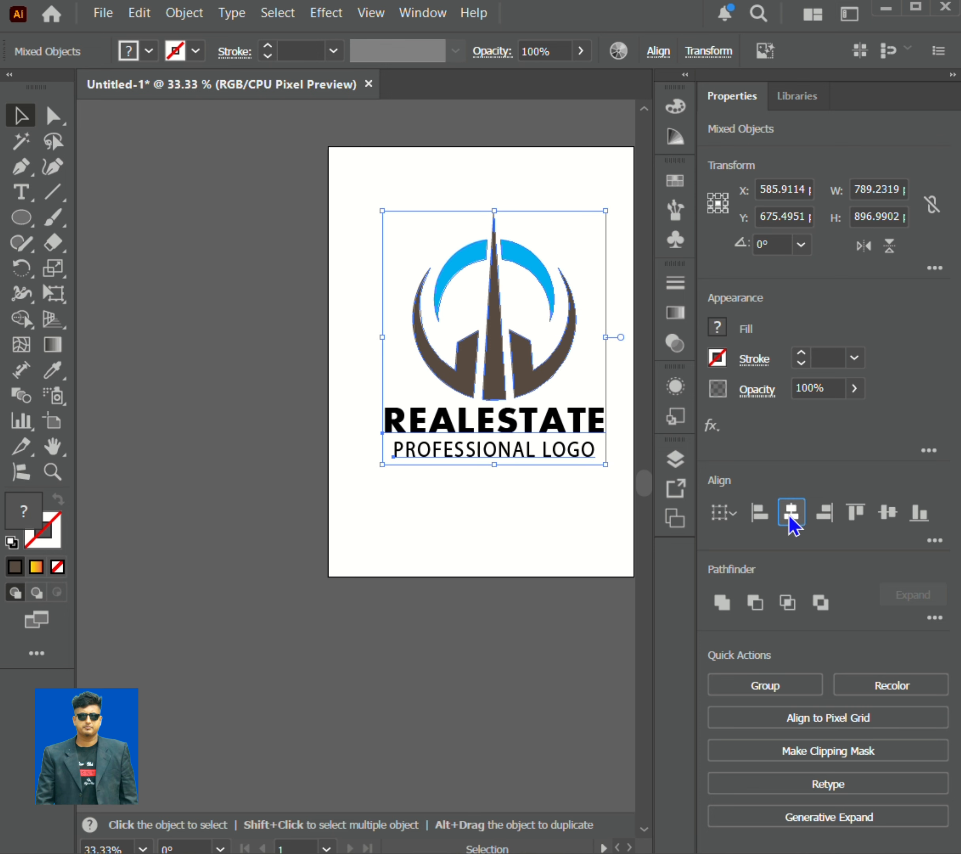
pyautogui.click(358, 244)
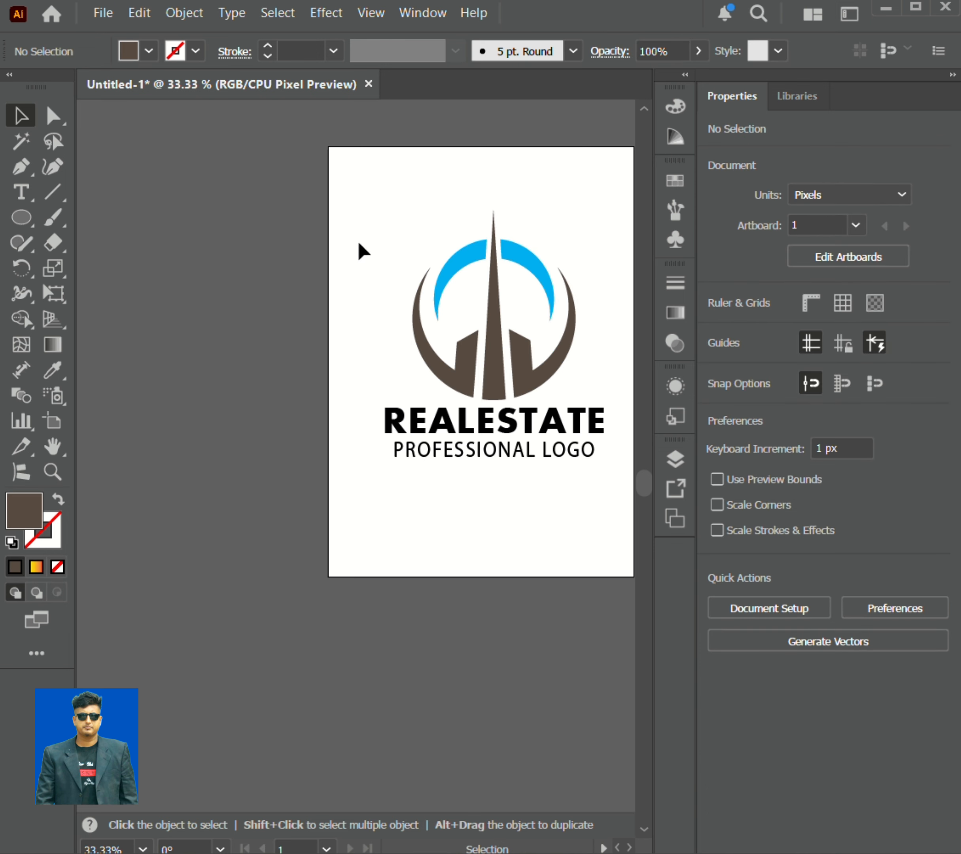
pyautogui.hscroll(3, 457, 295)
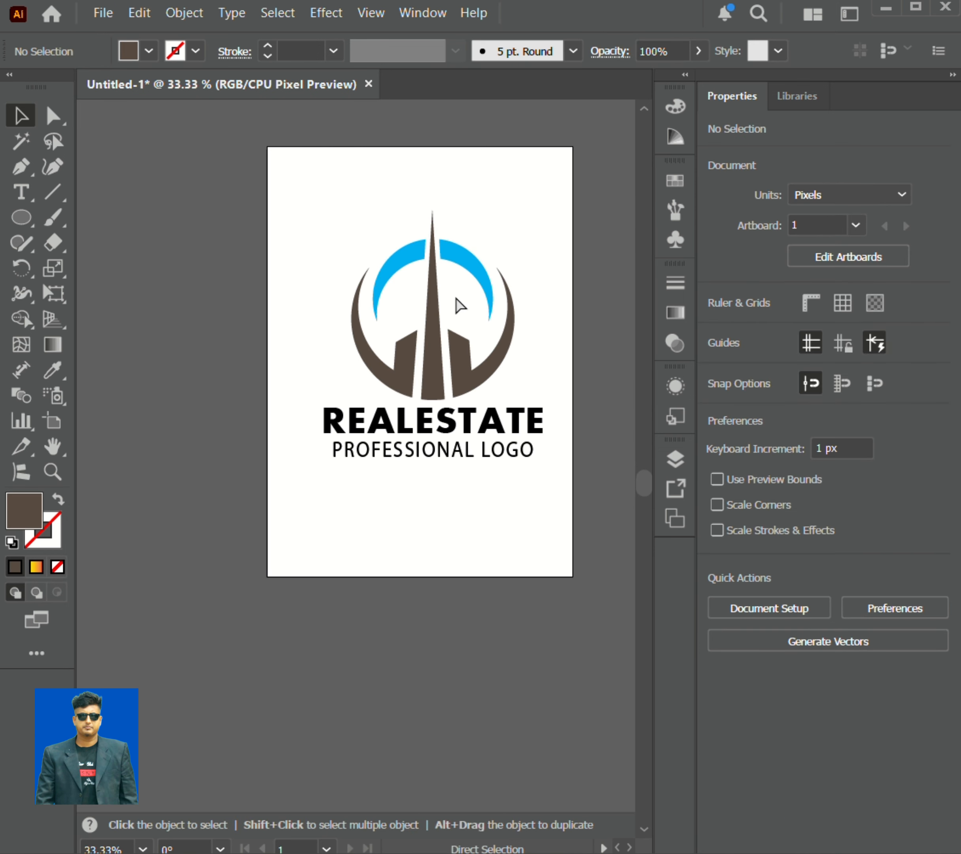
pyautogui.scroll(1, 448, 314)
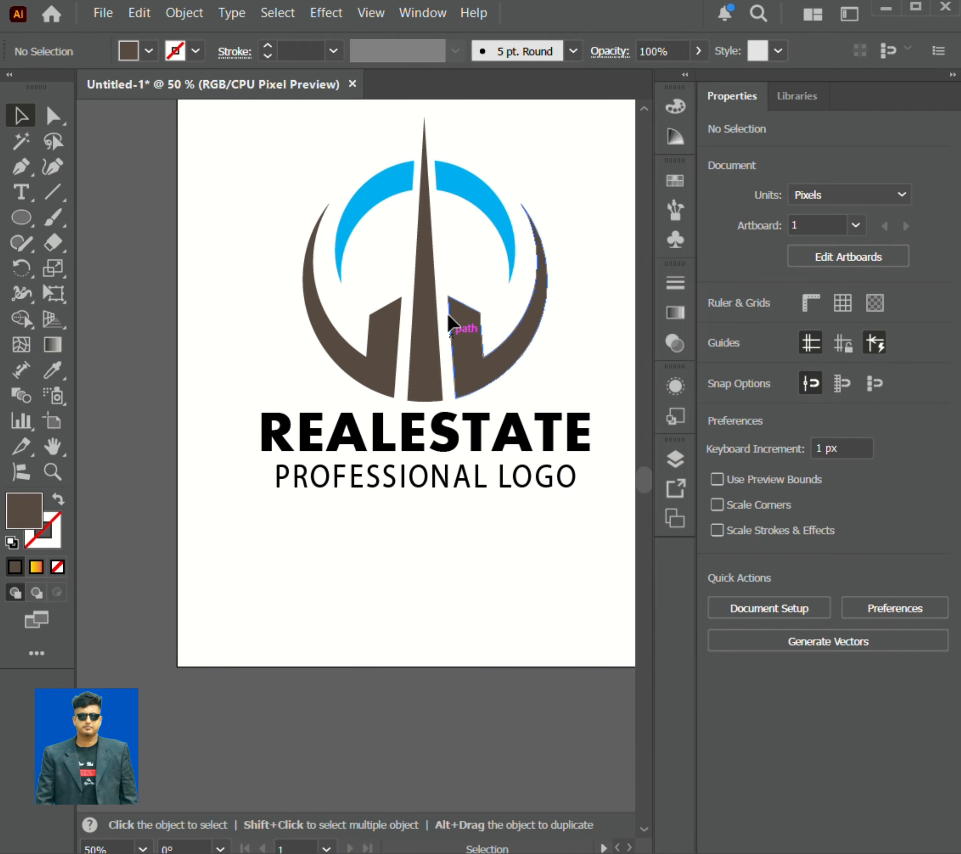